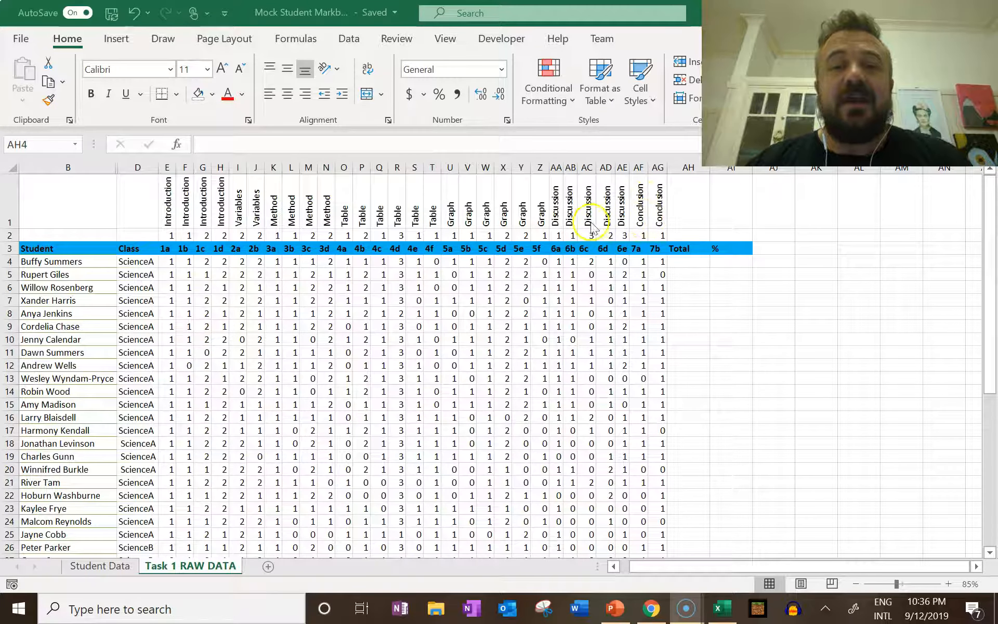
left_click_drag(554, 212, 555, 255)
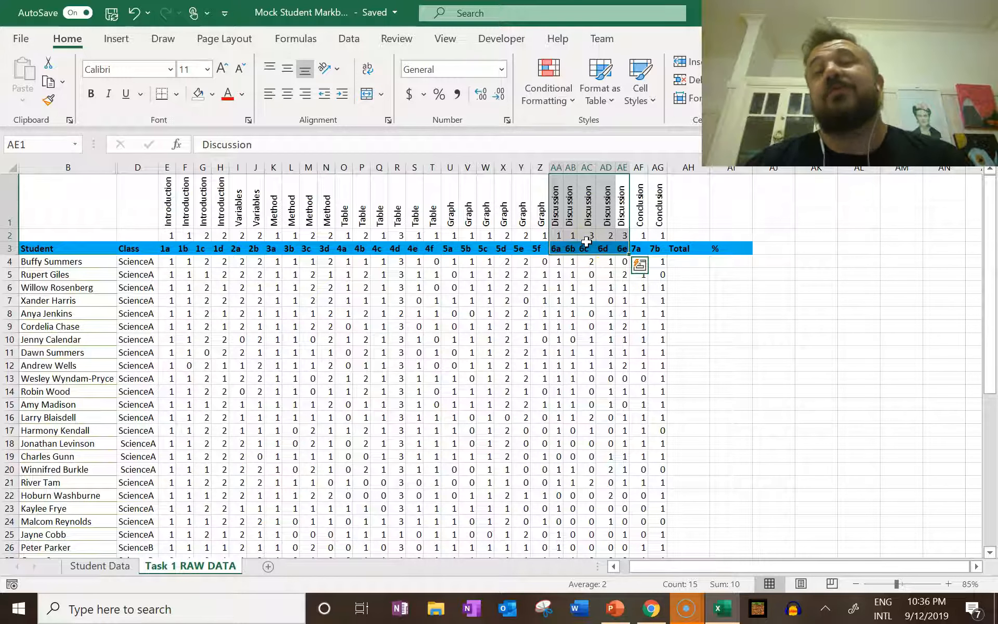
left_click(584, 246)
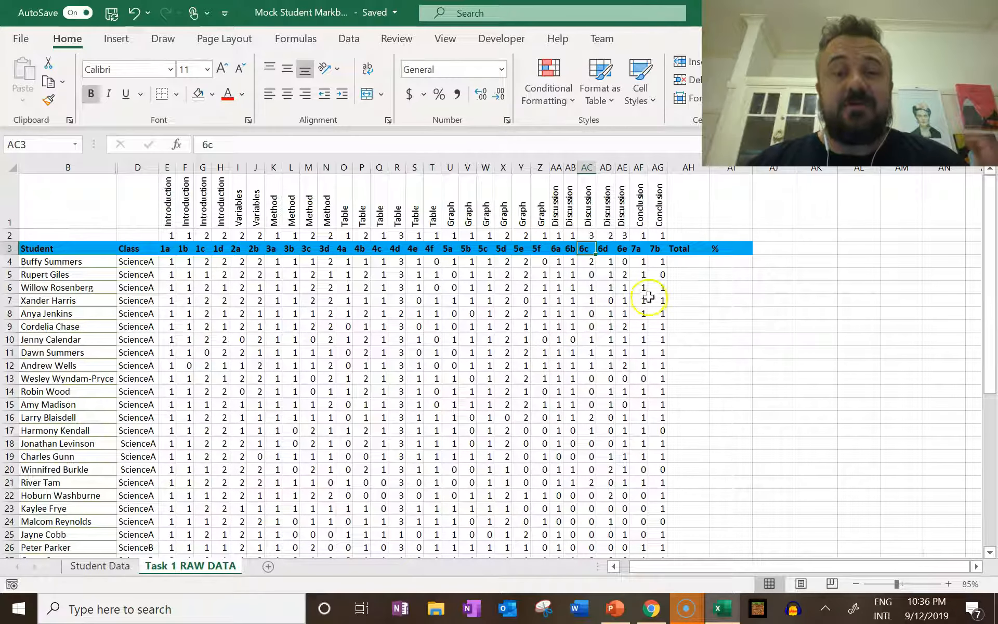
left_click(682, 263)
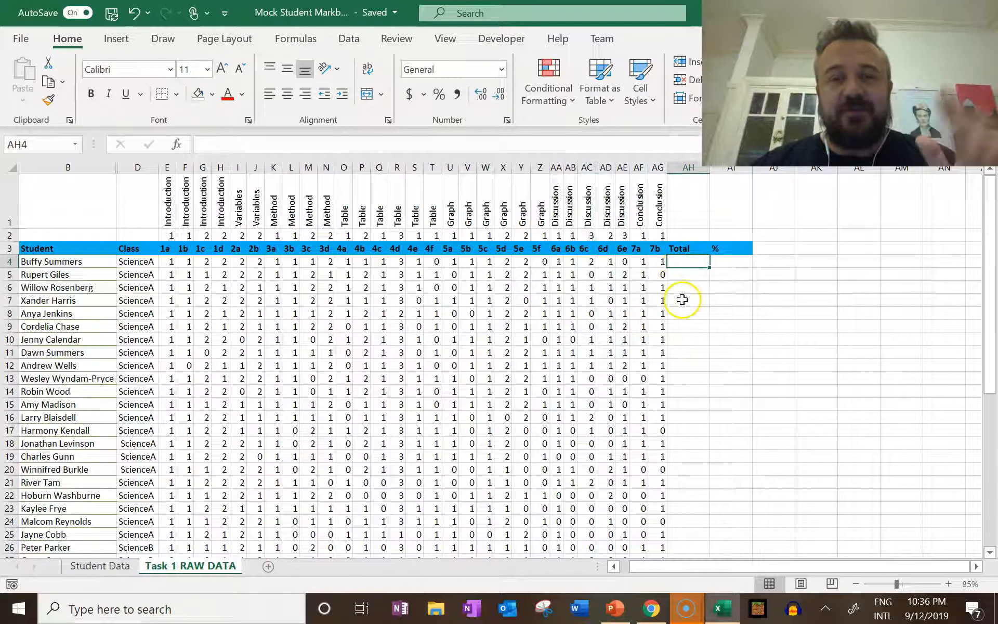
Enter a SUM formula over E2:AG2 in AH2, above the Total header, to add up the maximum marks
left_click(685, 248)
left_click(680, 234)
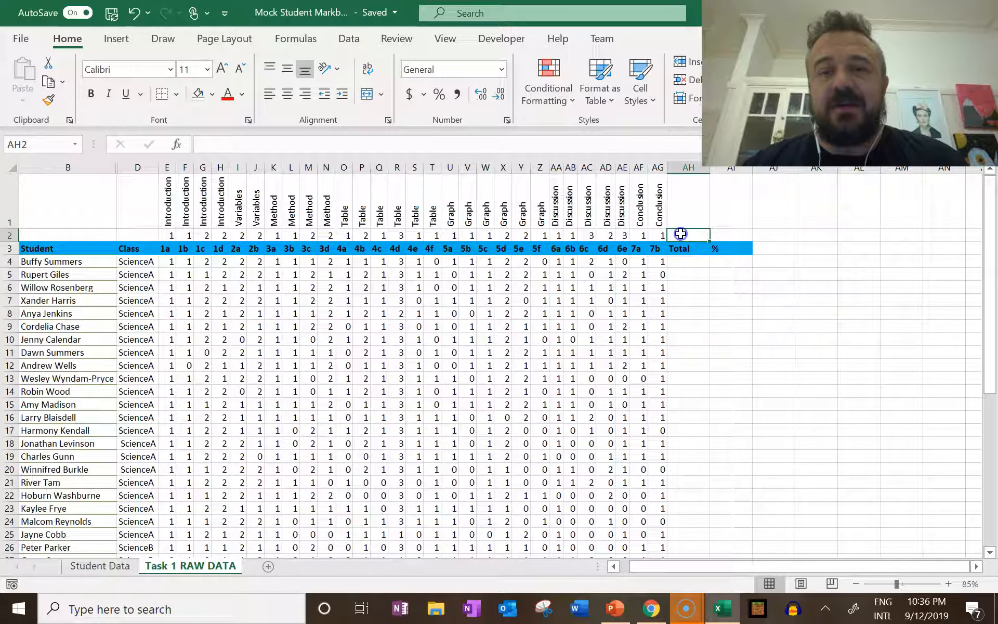
type("=sum")
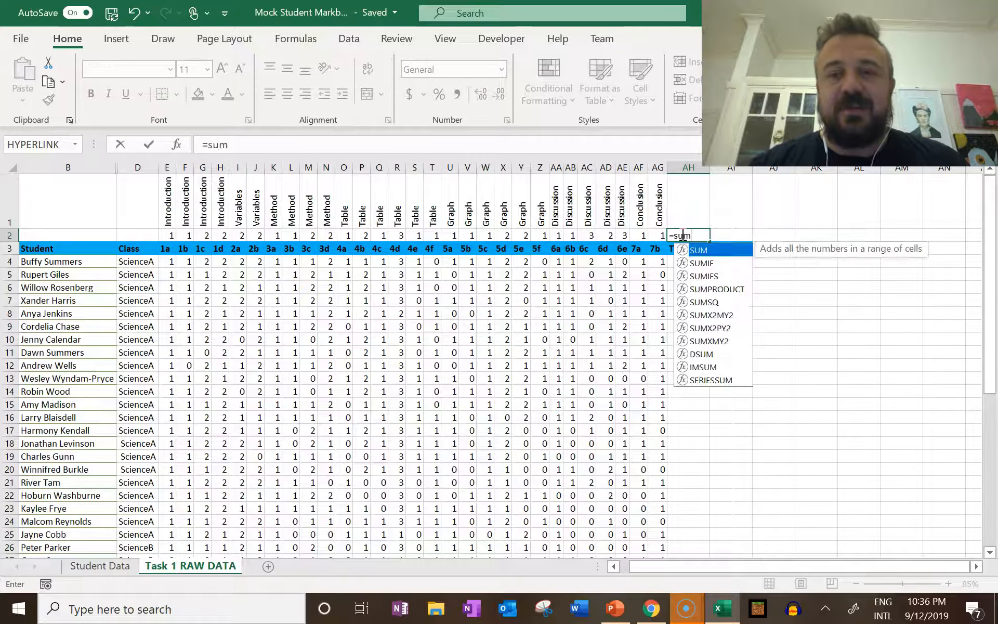
type("(")
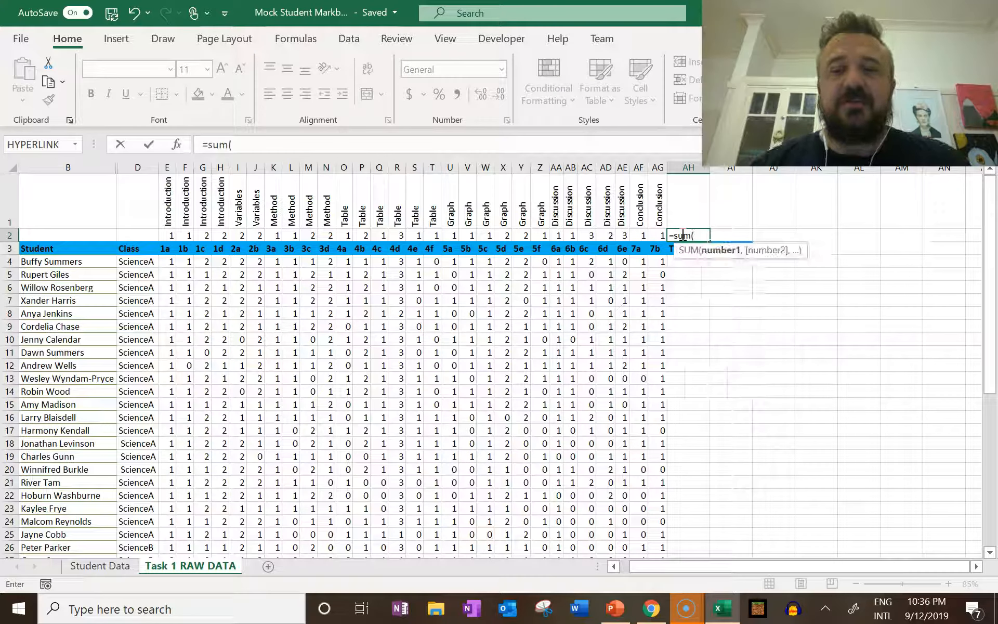
left_click_drag(658, 234, 165, 233)
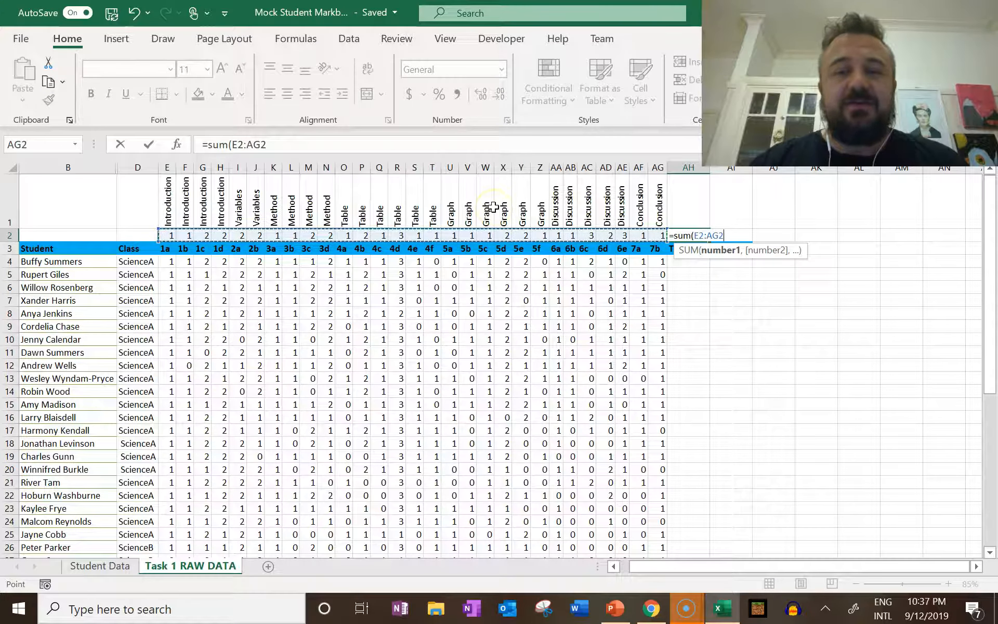
type(")")
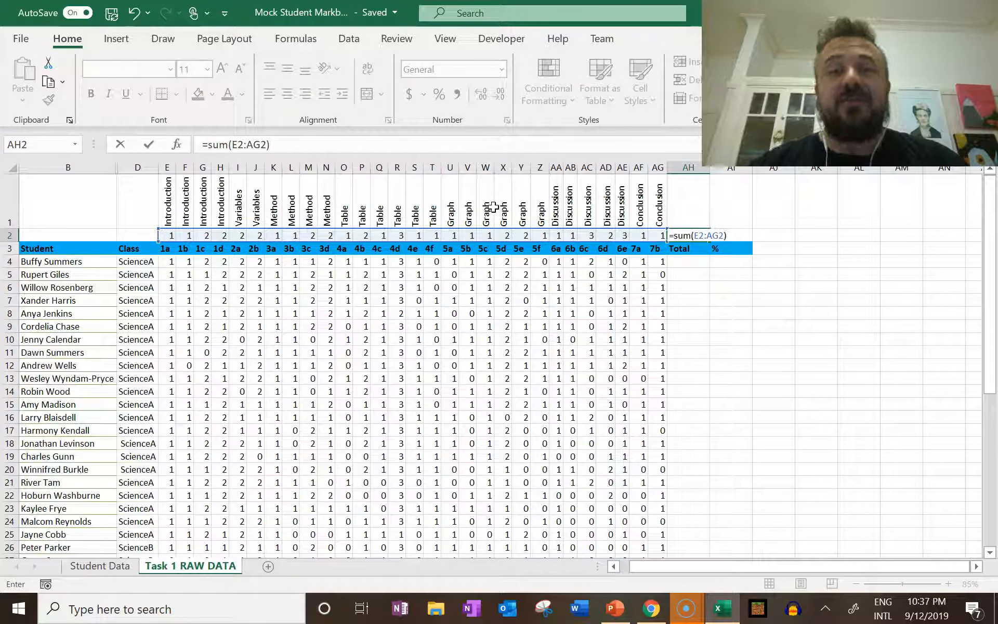
key("Return")
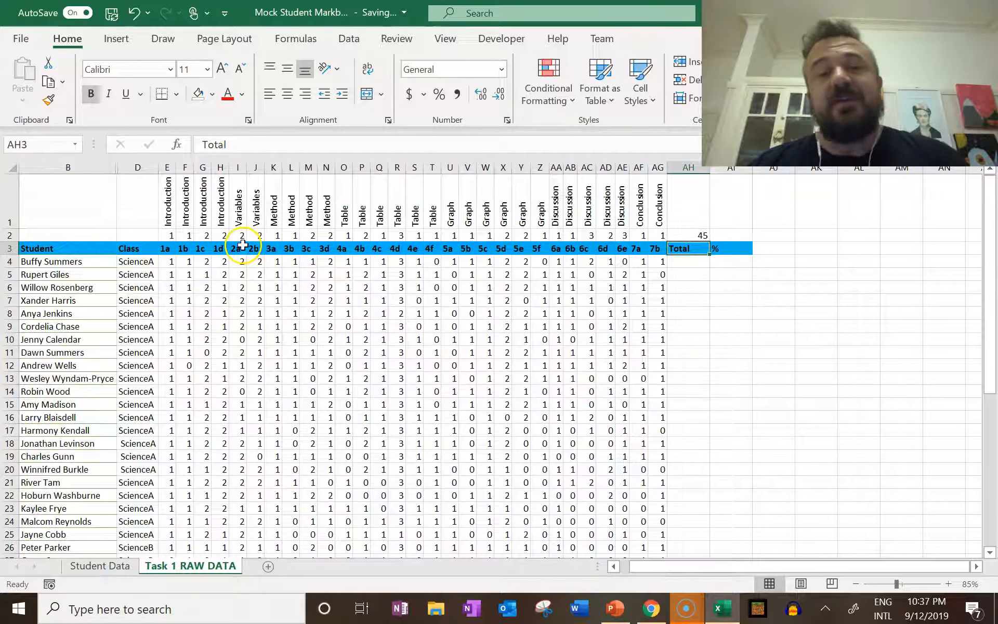
Examine the maximum marks per question across row 2, the last question's headers and the total formula in AH2
left_click(171, 235)
key("Right")
key("Right")
key("Right")
key("Right")
key("Right")
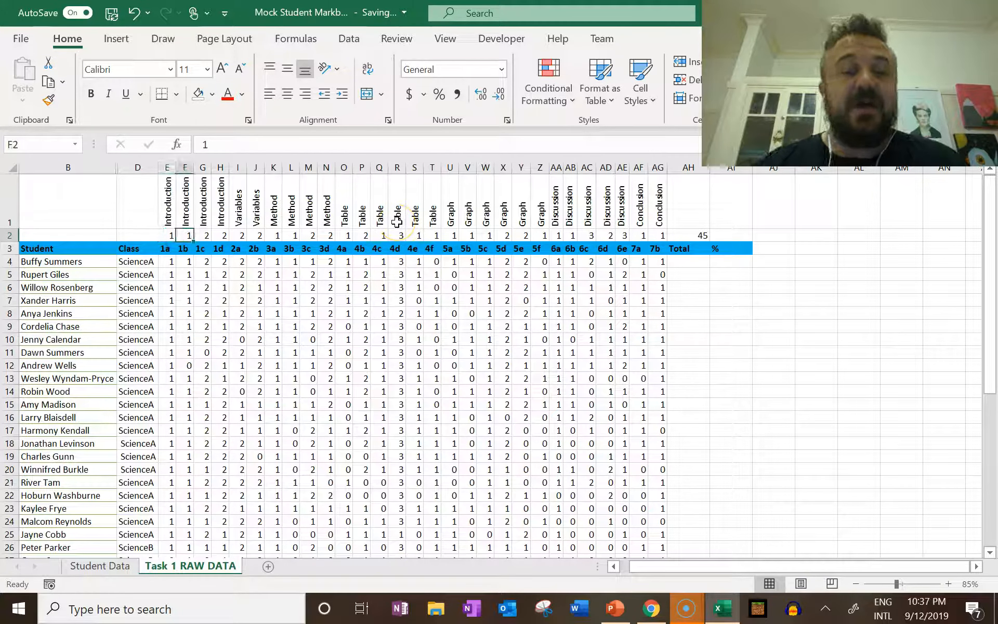
key("Right")
key("Right")
key("Right")
key("Right")
key("Right")
key("Right")
key("Right")
key("Right")
key("Right")
key("Right")
key("Right")
key("Right")
key("Right")
key("Right")
key("Right")
key("Right")
key("Right")
key("Right")
key("Right")
key("Right")
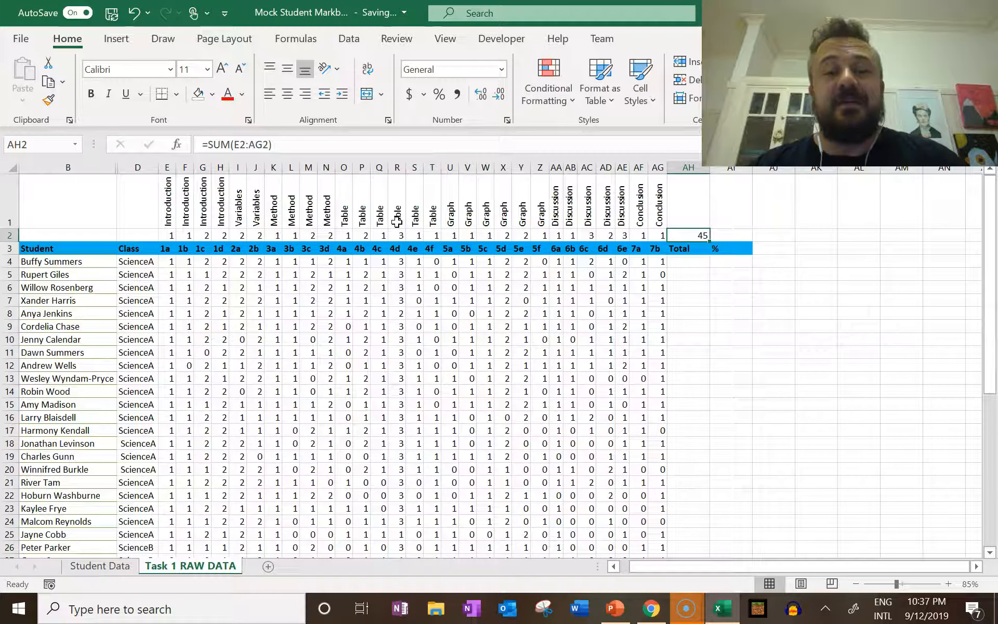
left_click(653, 236)
left_click(650, 219)
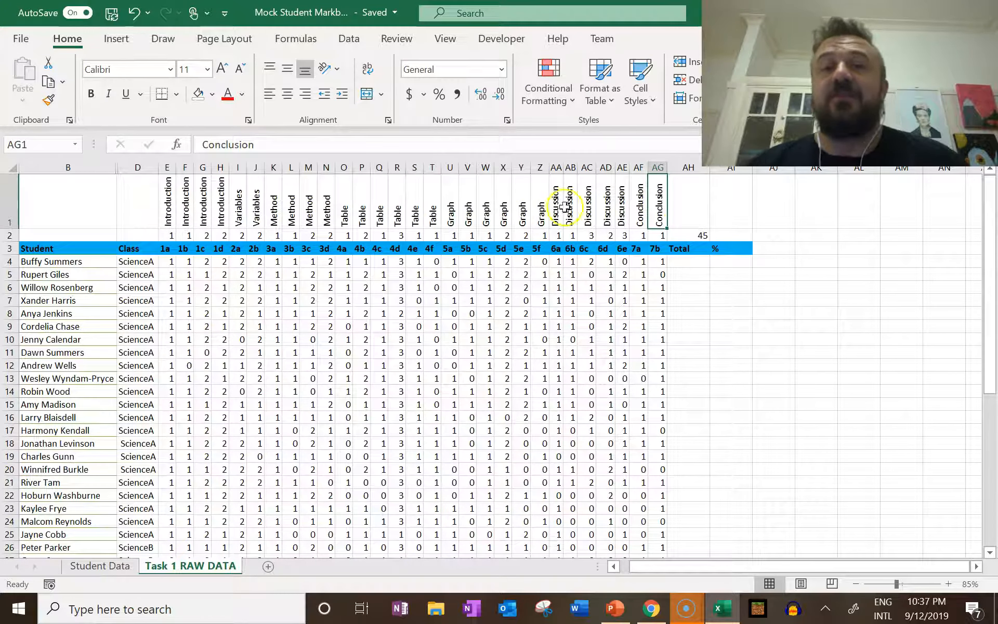
left_click(653, 253)
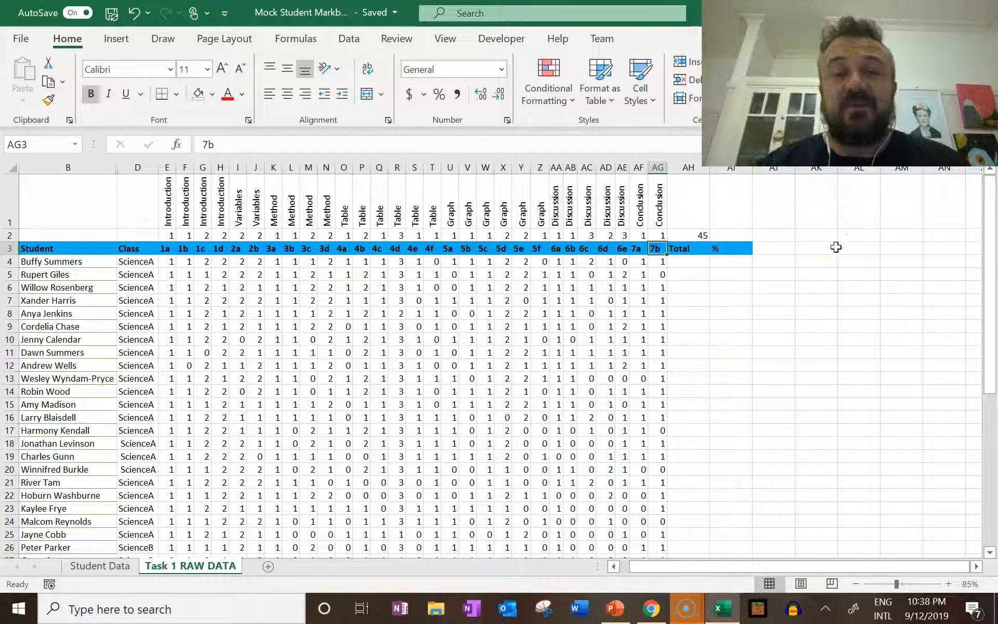
key("Up")
key("Down")
key("Down")
key("Right")
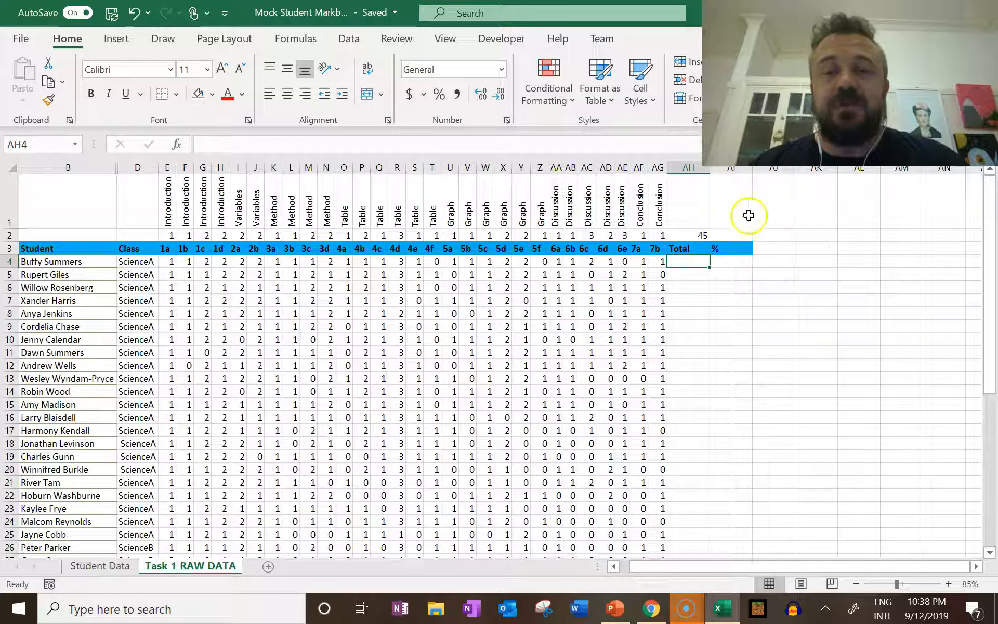
left_click(695, 235)
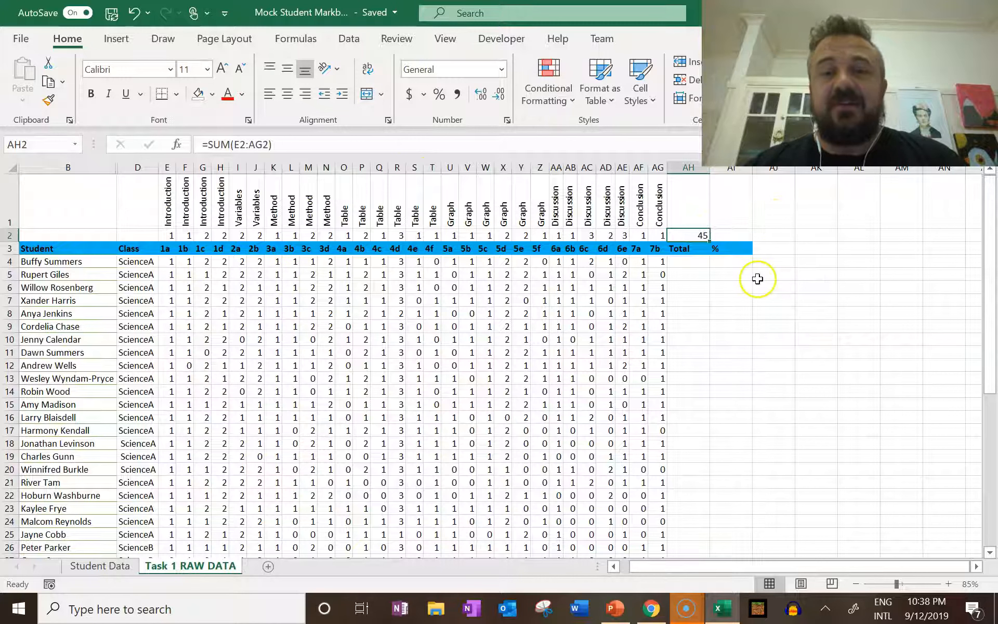
Use AutoSum in AH4 to total the first student's marks over E4:AG4
left_click(693, 260)
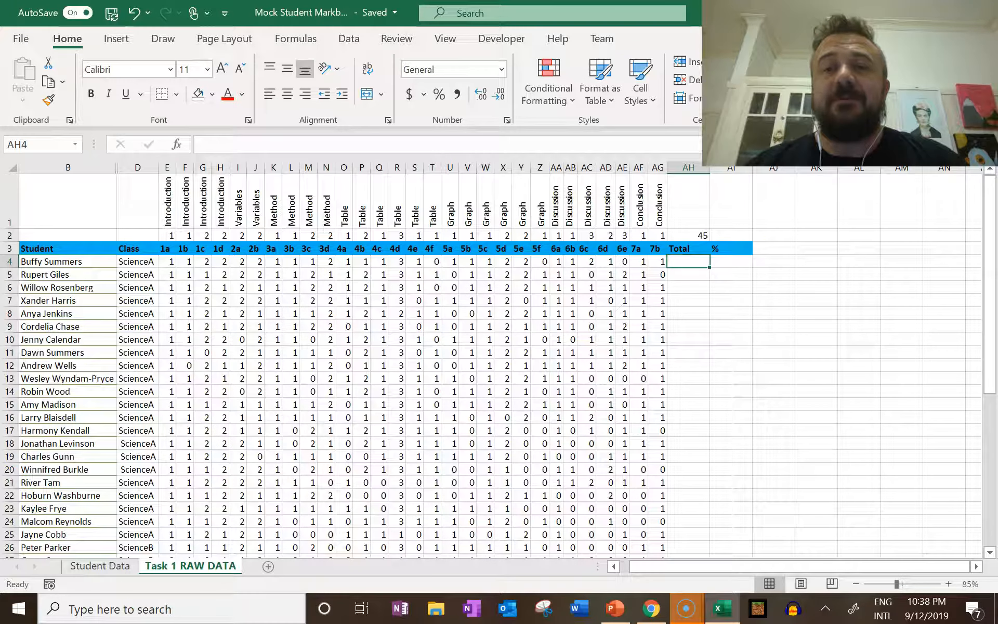
key("alt+equal")
left_click(753, 272)
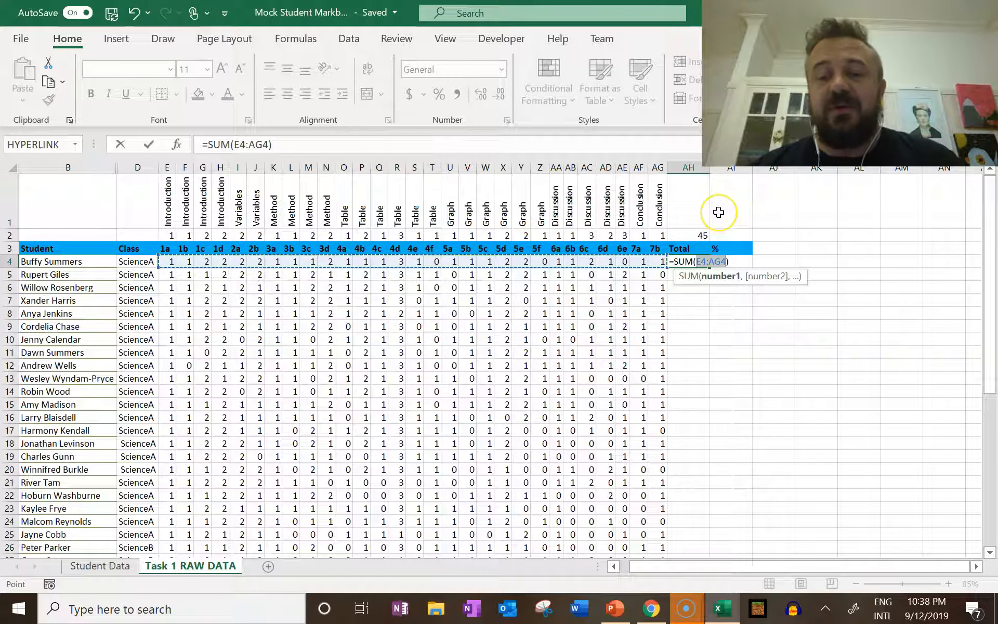
key("Return")
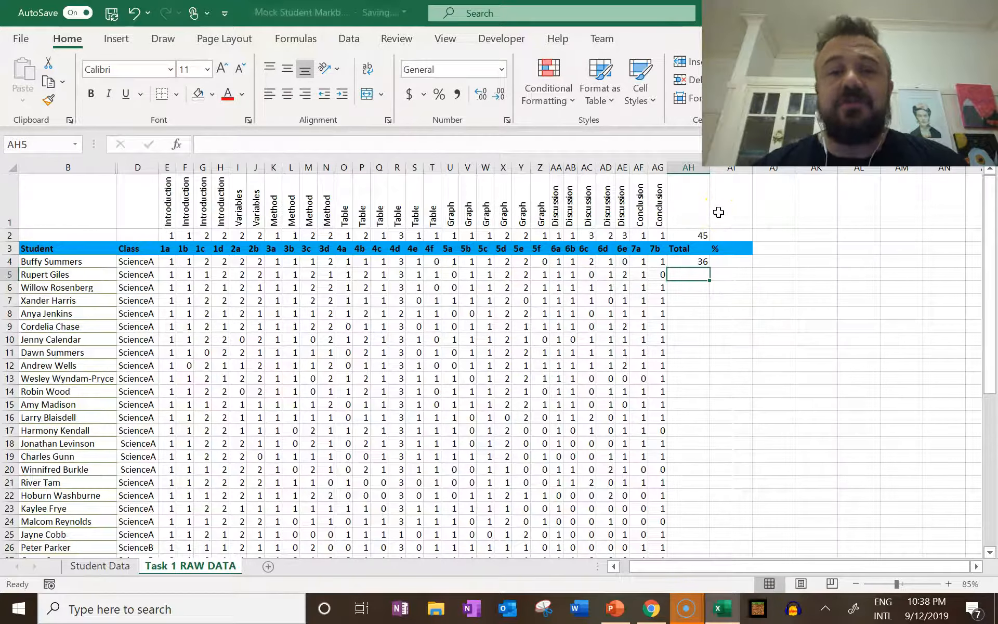
Fill the total formula from AH4 down the Total column for all students
scroll(725, 297, "down", 4)
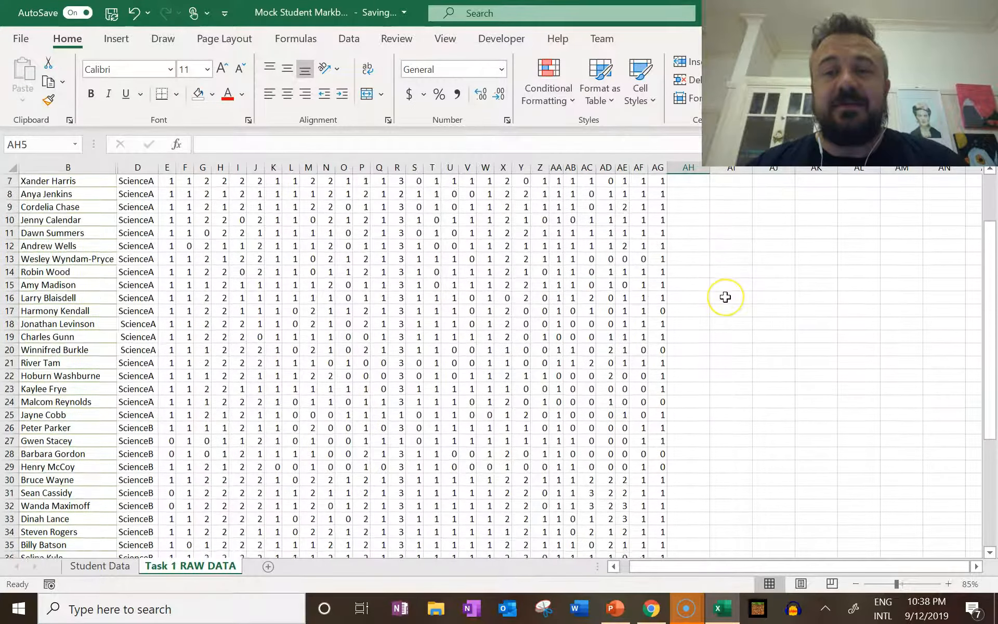
scroll(725, 297, "down", 3)
scroll(725, 297, "up", 6)
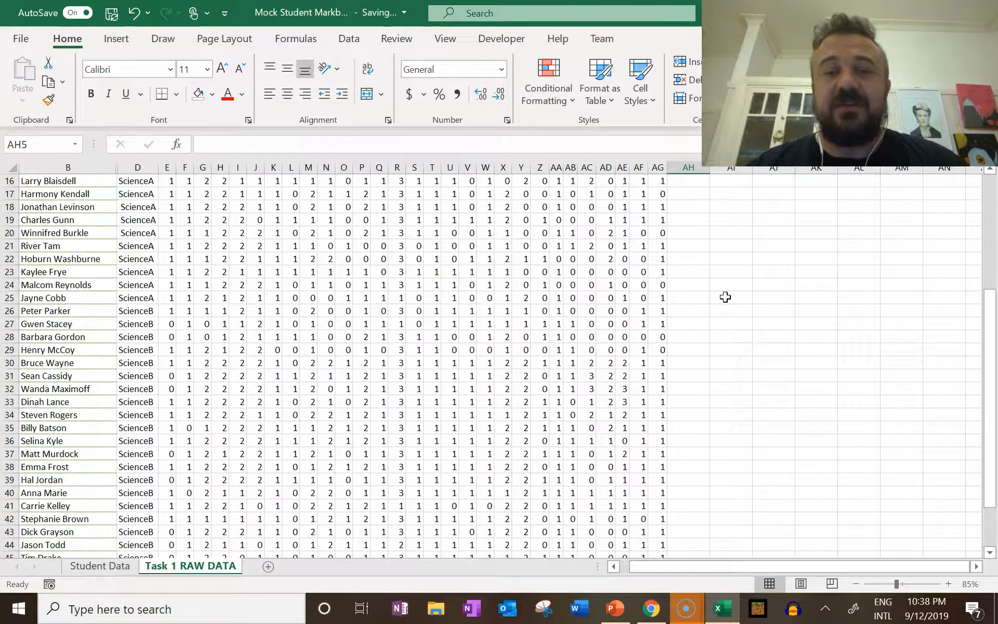
scroll(724, 274, "up", 2)
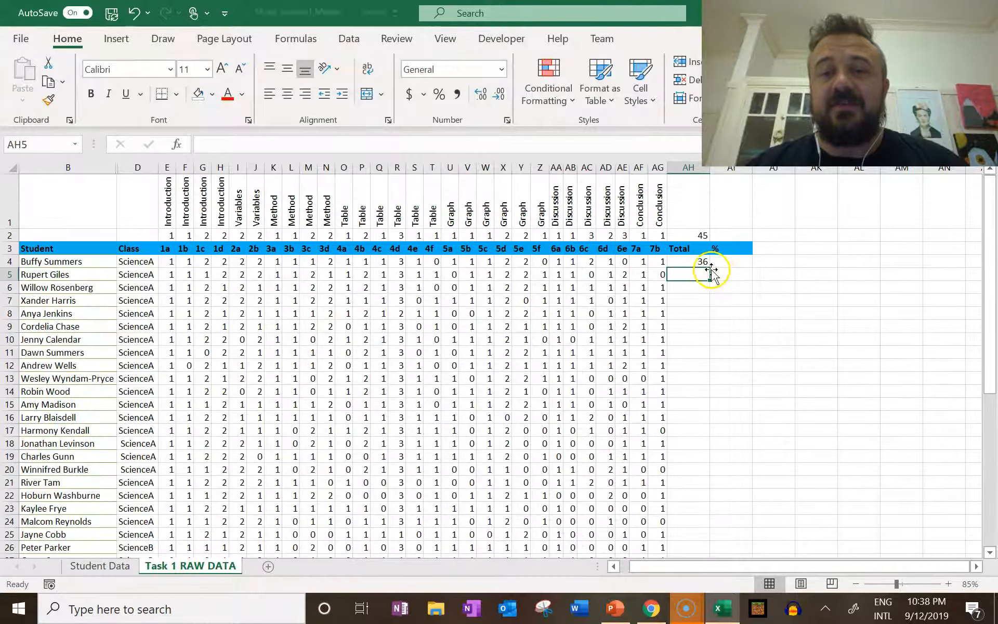
left_click(706, 260)
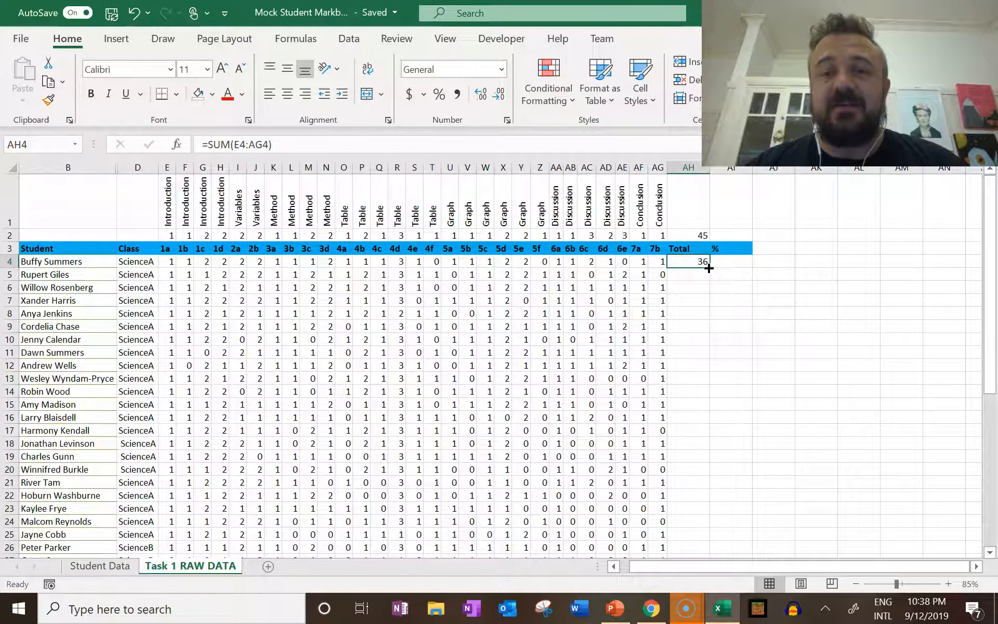
double_click(709, 267)
Clear the surplus total formula from AH49 in the SS row beneath the last student
scroll(709, 270, "down", 3)
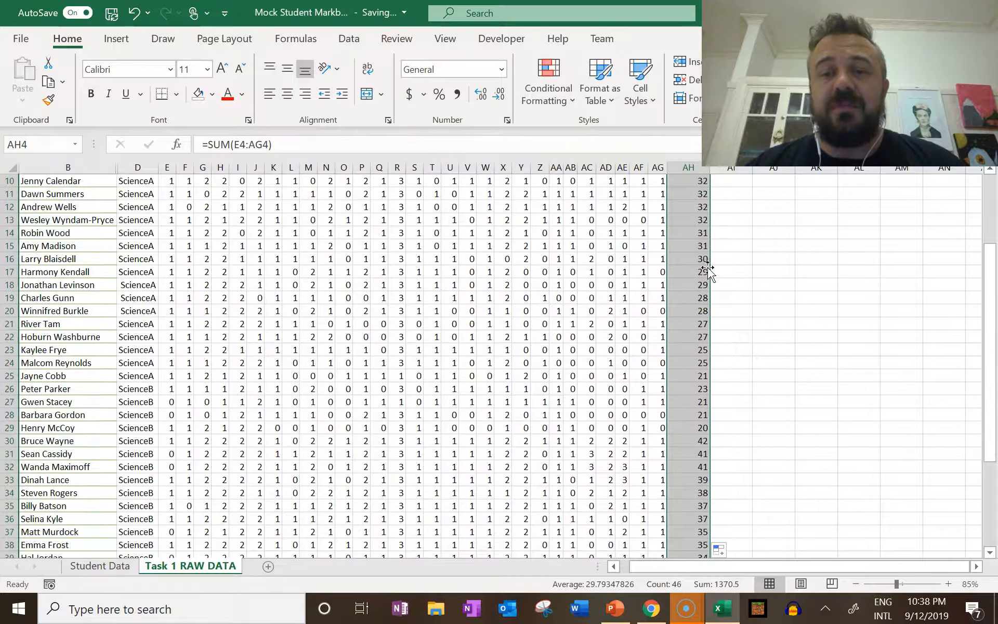
scroll(708, 270, "down", 6)
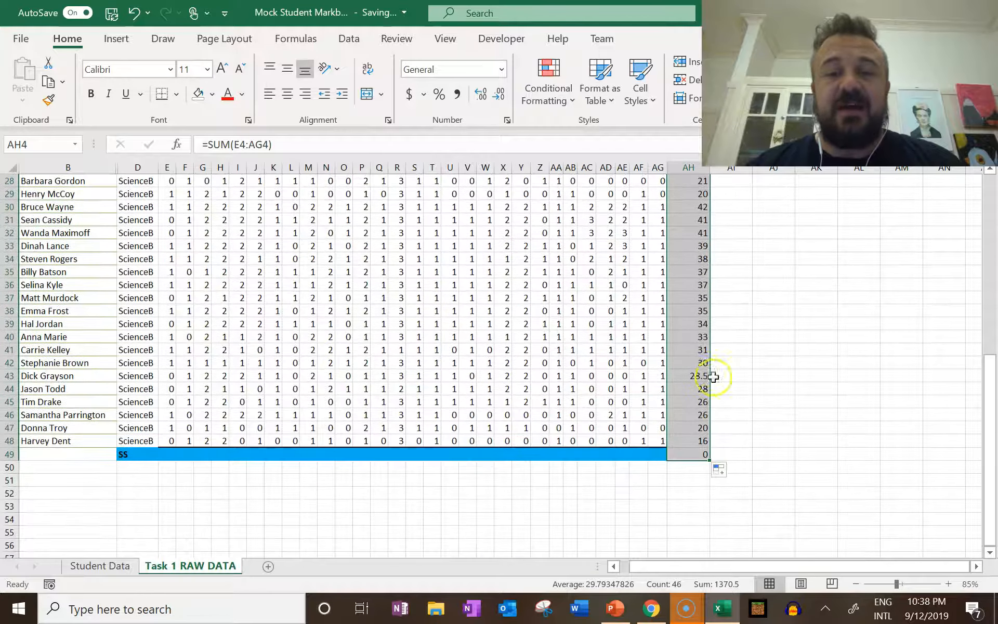
left_click(700, 454)
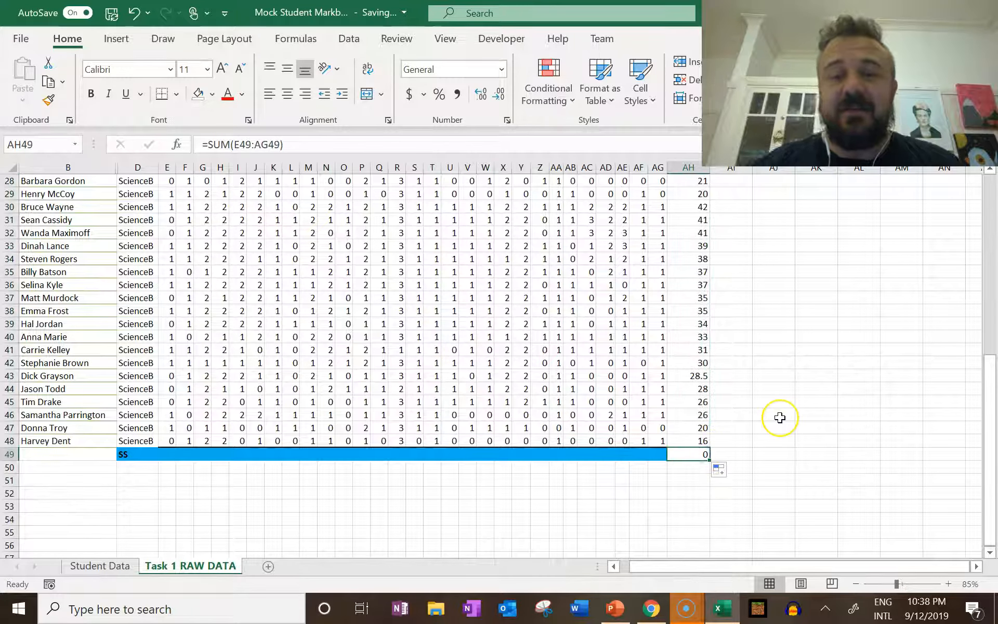
key("Delete")
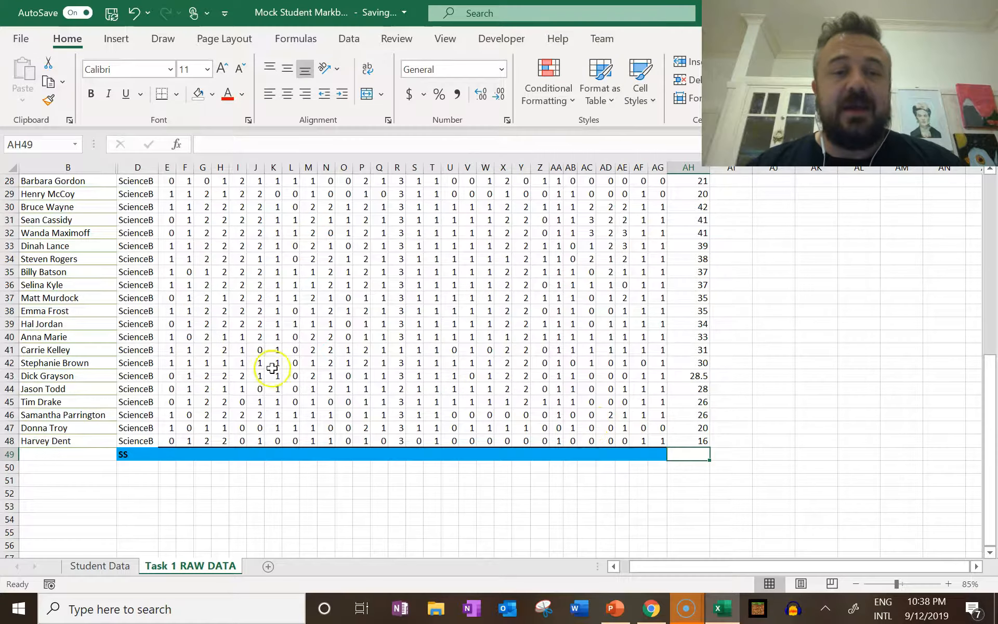
Review the students' totals in column AH for both classes, along with the question headers and the SS row
scroll(295, 364, "up", 7)
scroll(297, 362, "up", 2)
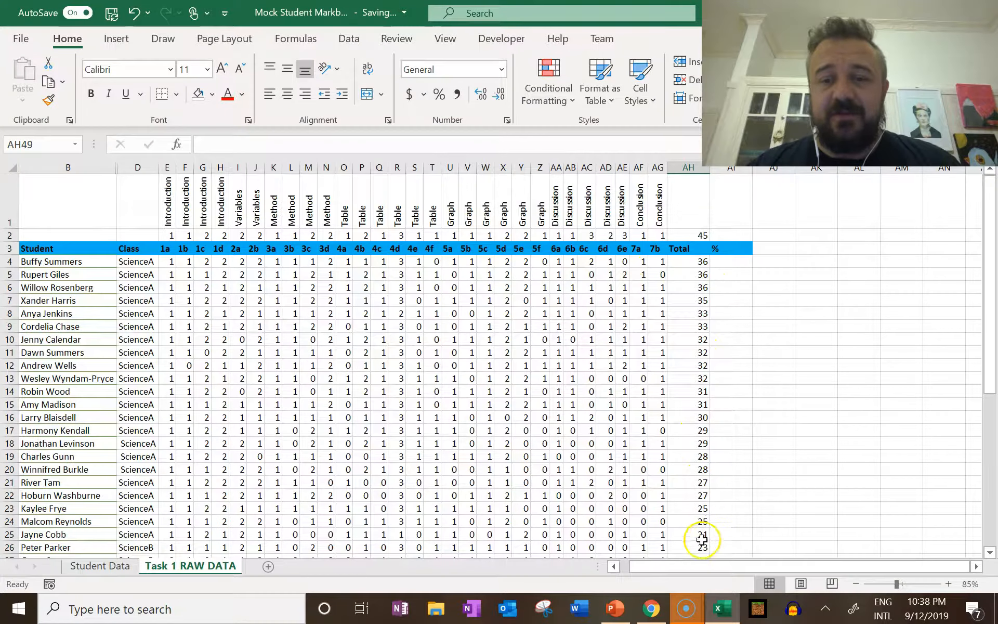
scroll(696, 520, "down", 4)
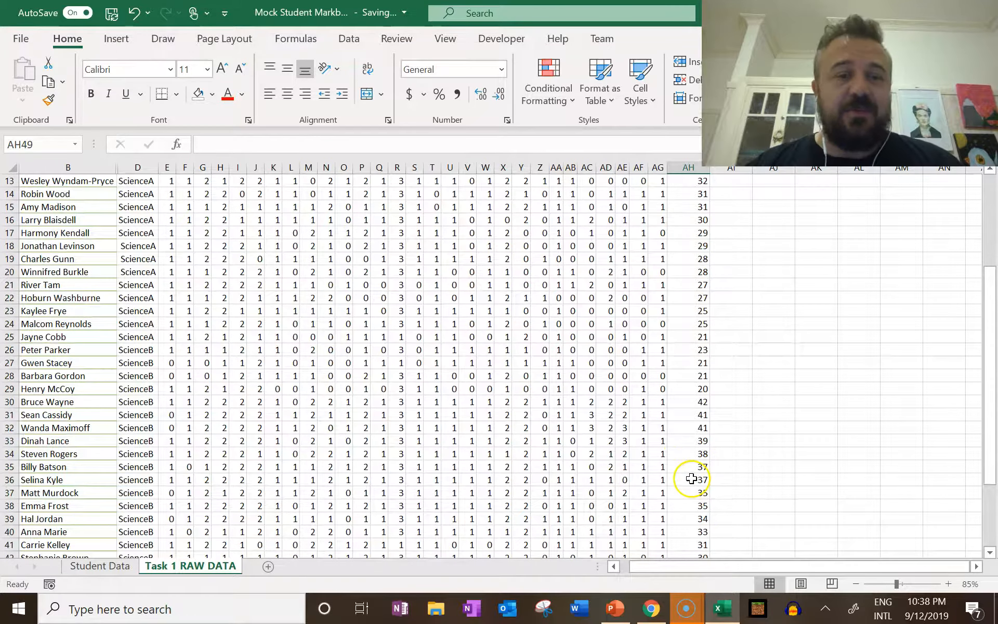
scroll(686, 442, "up", 4)
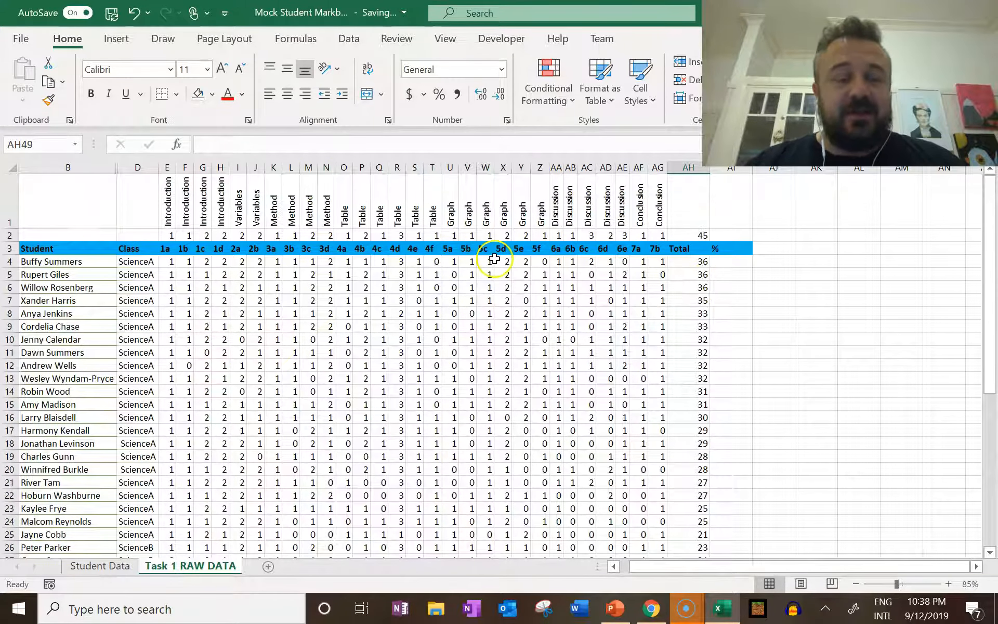
scroll(480, 318, "down", 6)
scroll(483, 320, "down", 1)
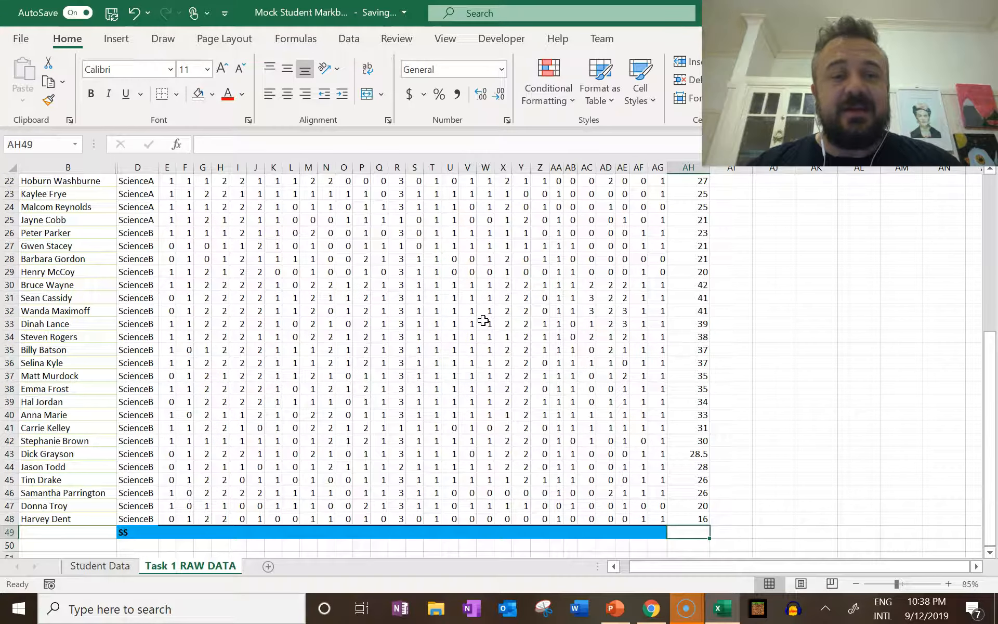
left_click(190, 533)
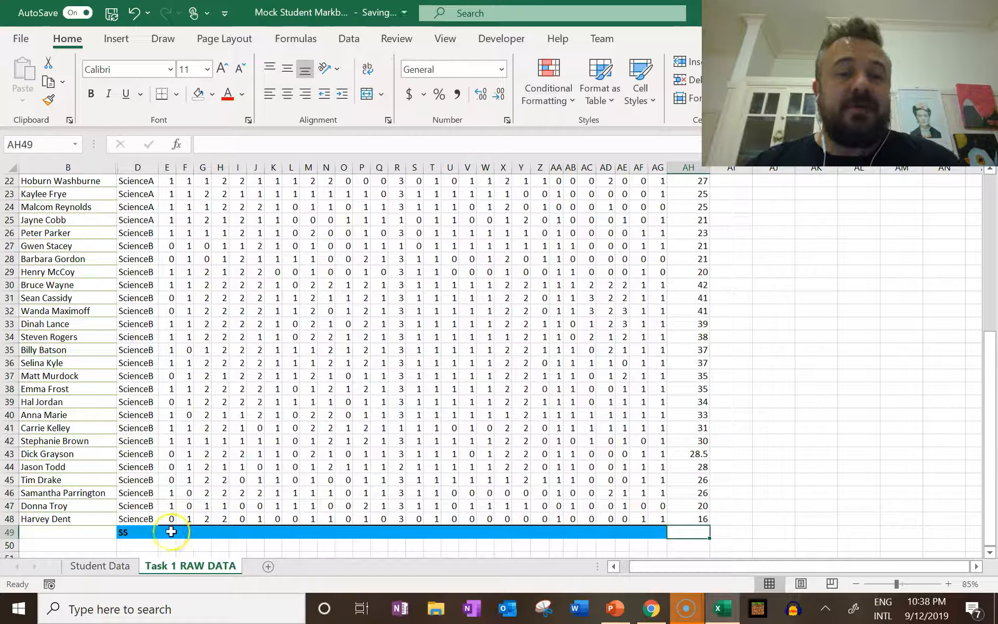
scroll(171, 530, "up", 7)
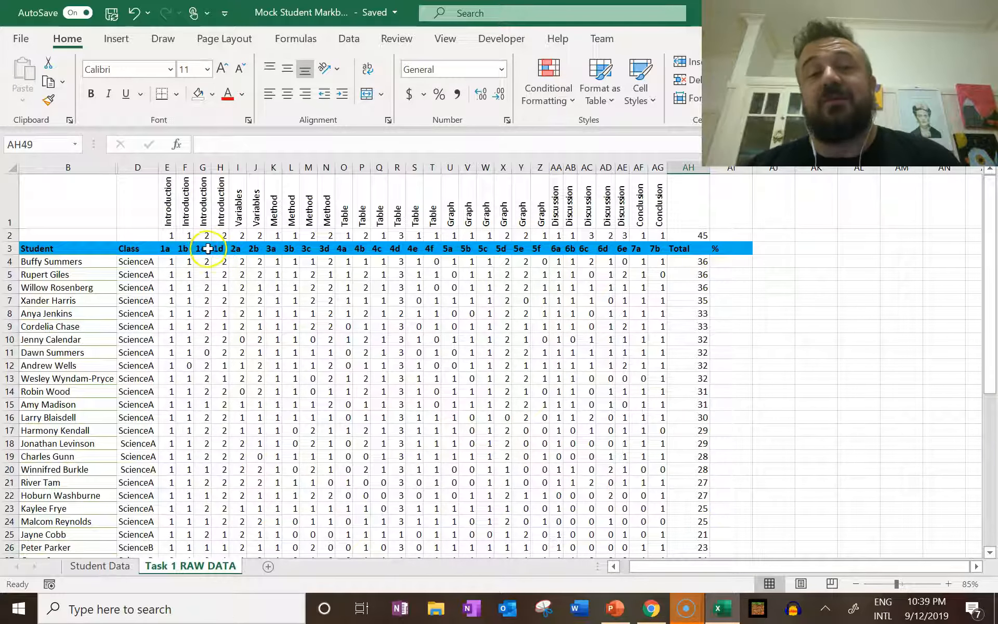
Enter =SUM(E4:E48)/E2 in E49 of the SS row for question 1a
scroll(206, 260, "down", 7)
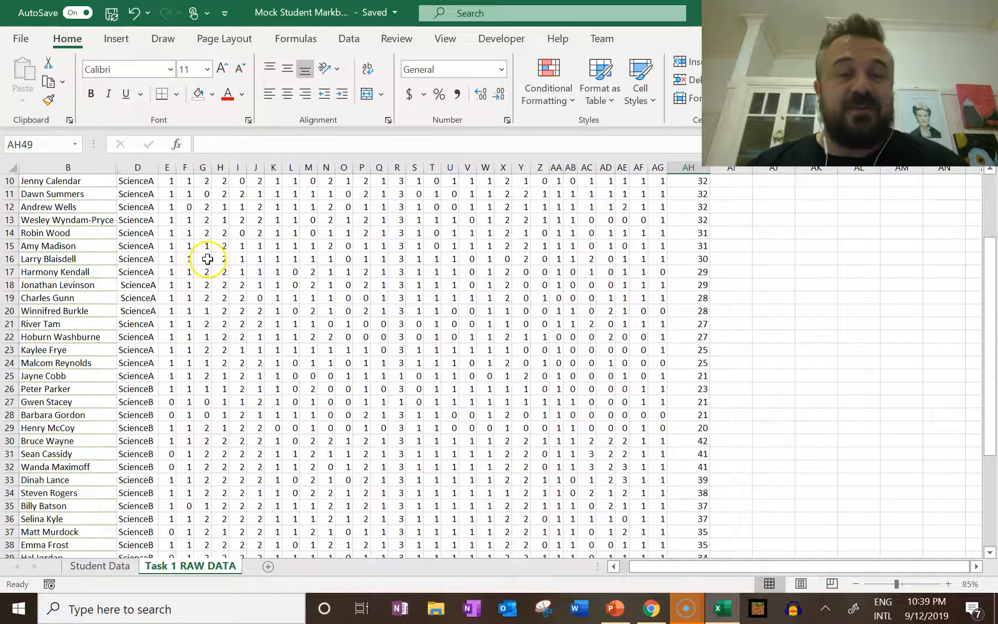
scroll(200, 270, "down", 3)
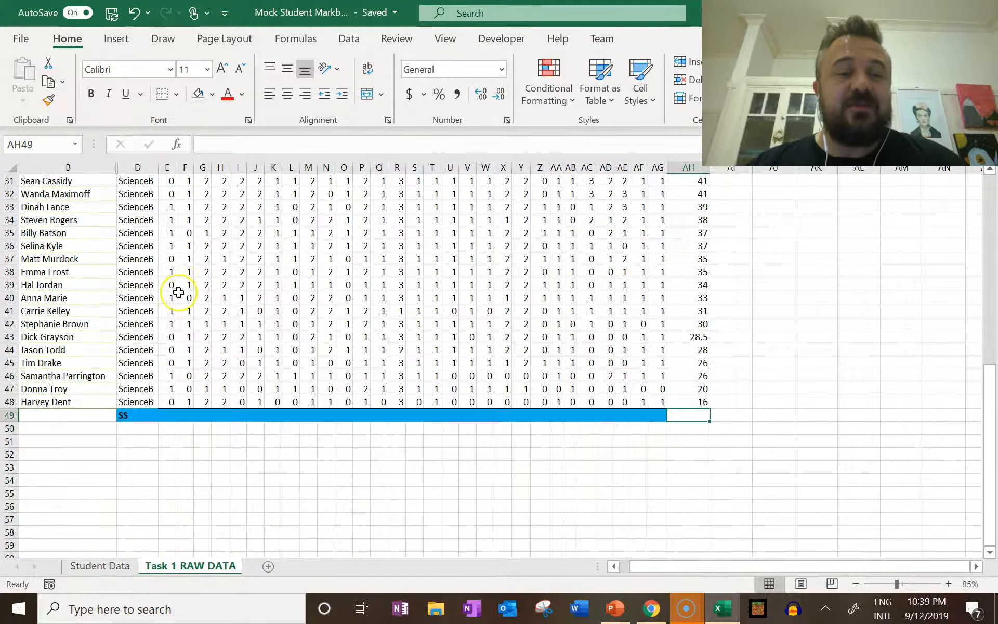
left_click(167, 414)
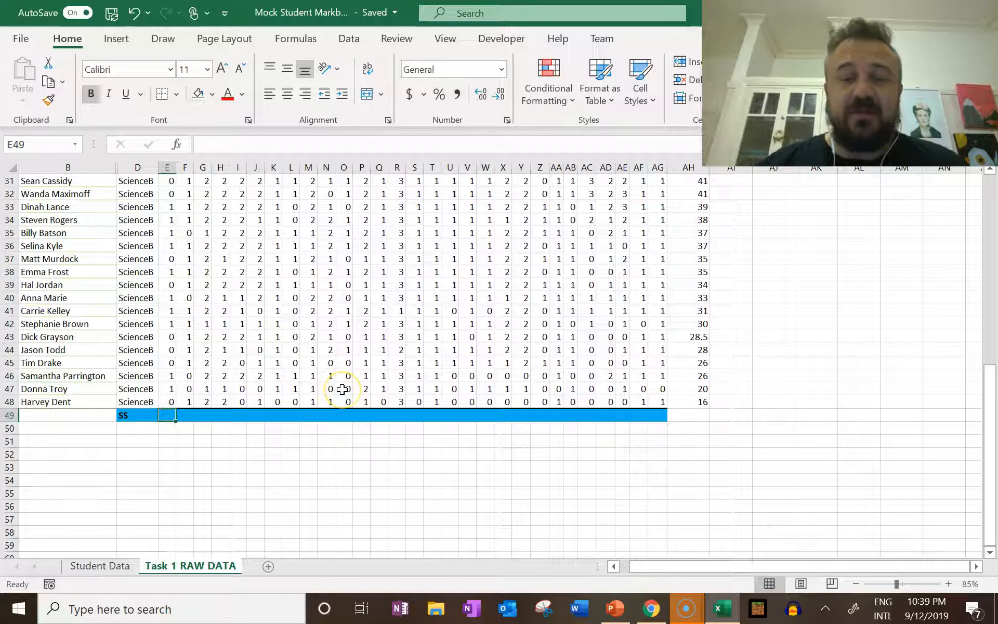
type("=")
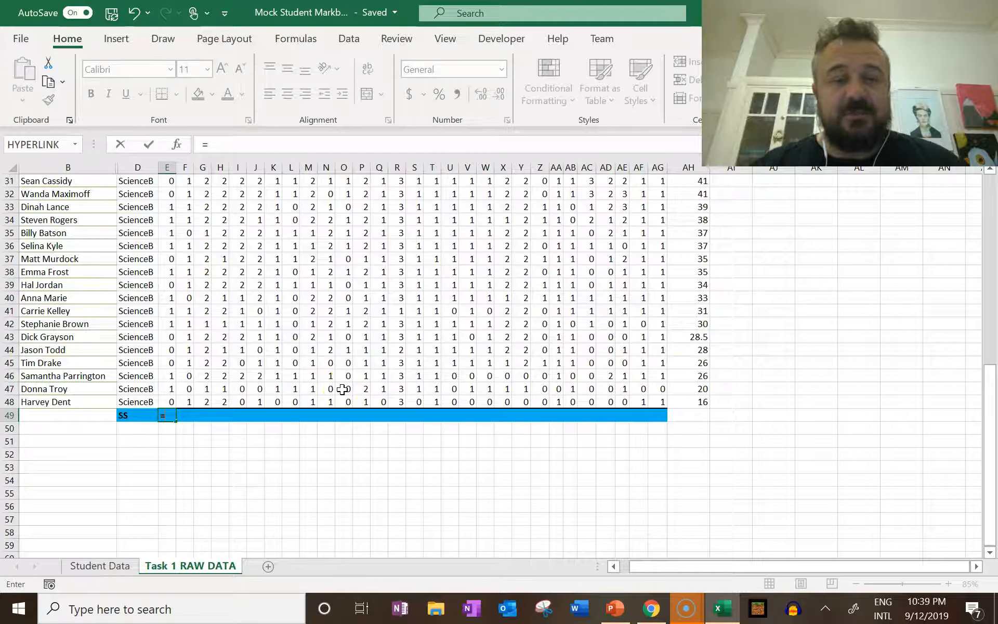
type("SUM(")
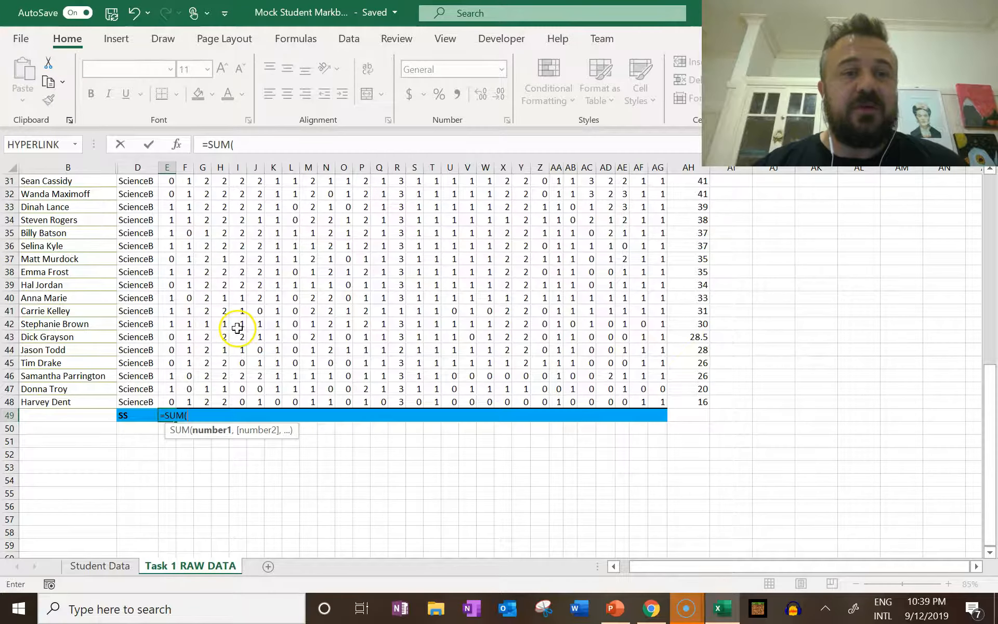
scroll(234, 327, "up", 6)
scroll(196, 305, "up", 4)
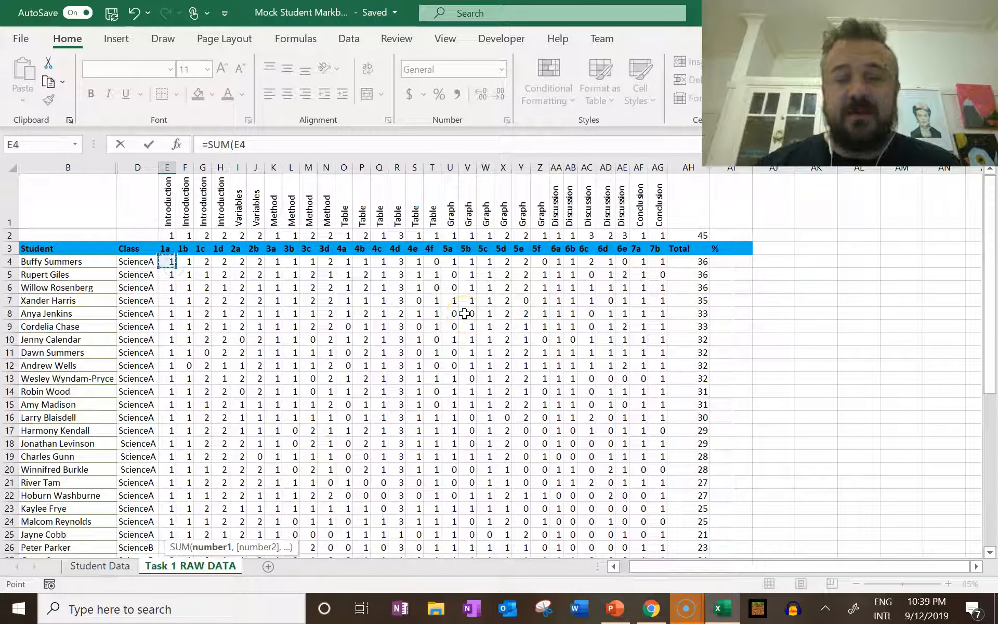
key("ctrl+shift+Down")
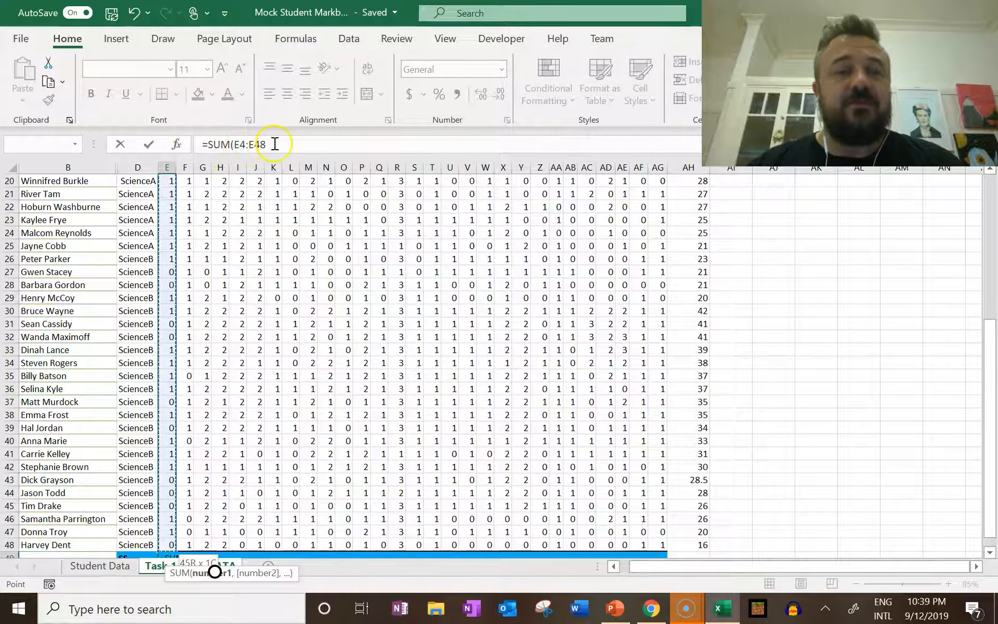
type(")")
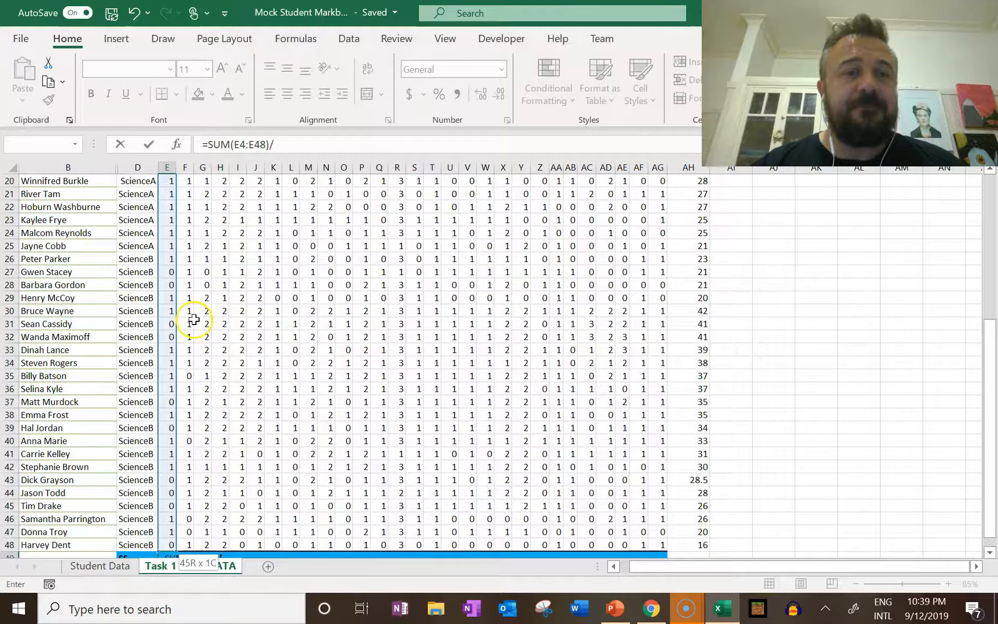
type("/")
scroll(194, 320, "up", 6)
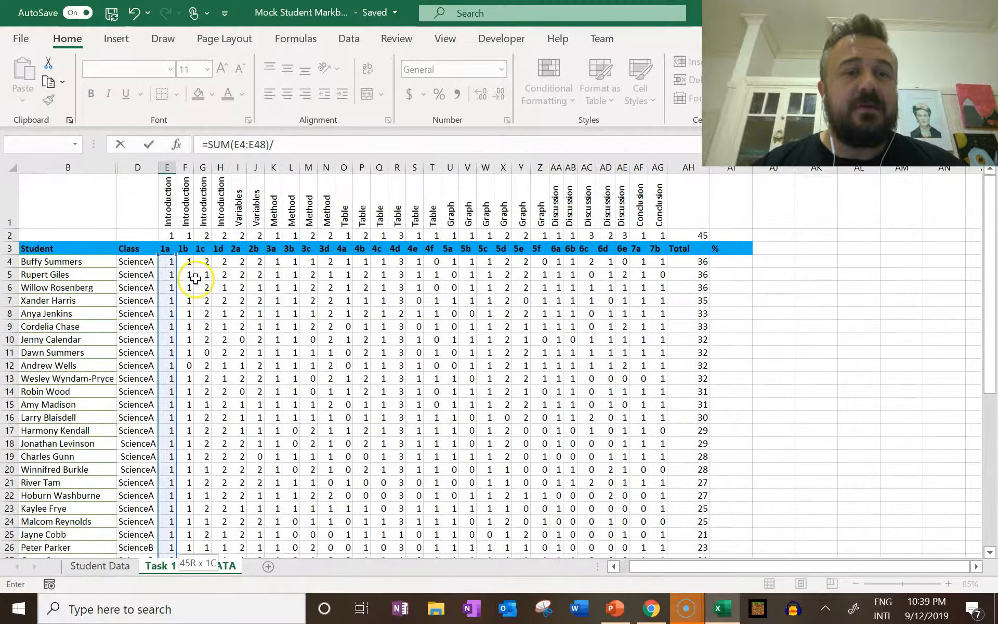
left_click(170, 237)
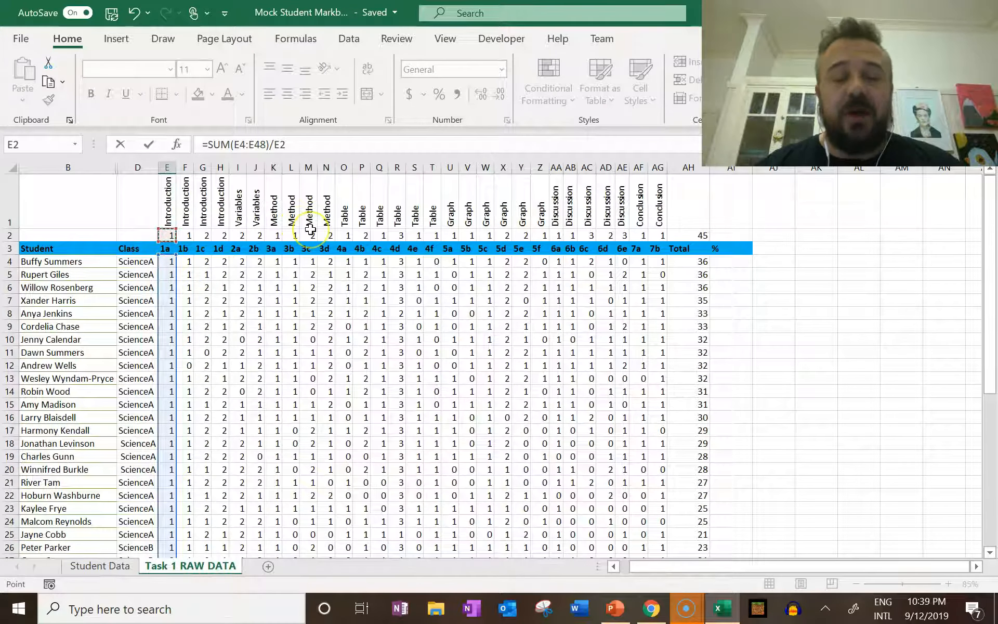
key("Return")
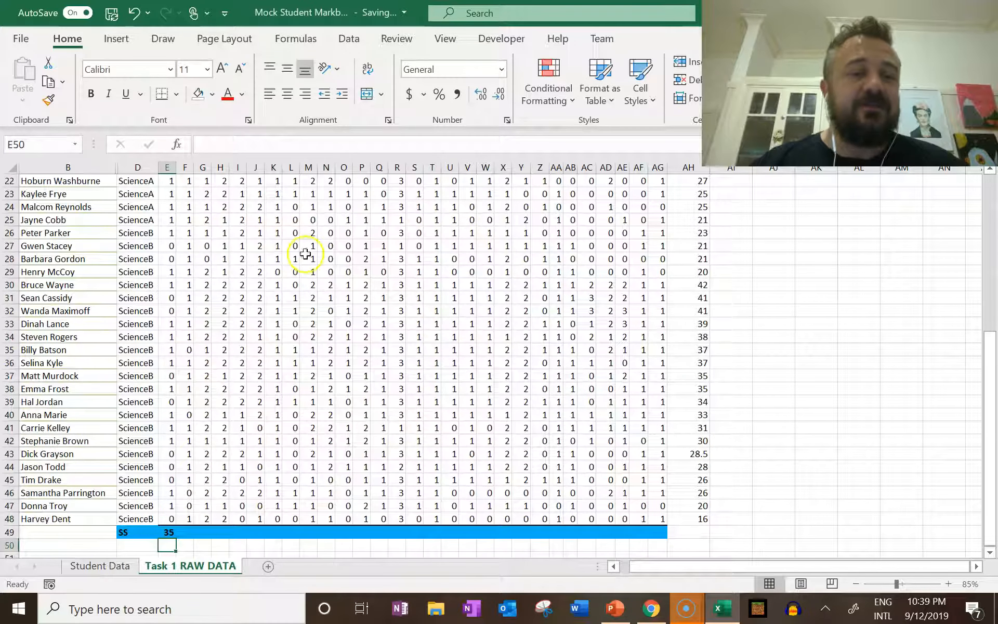
Examine the SS formula in E49 against the question 1a marks in column E for both classes
left_click(169, 532)
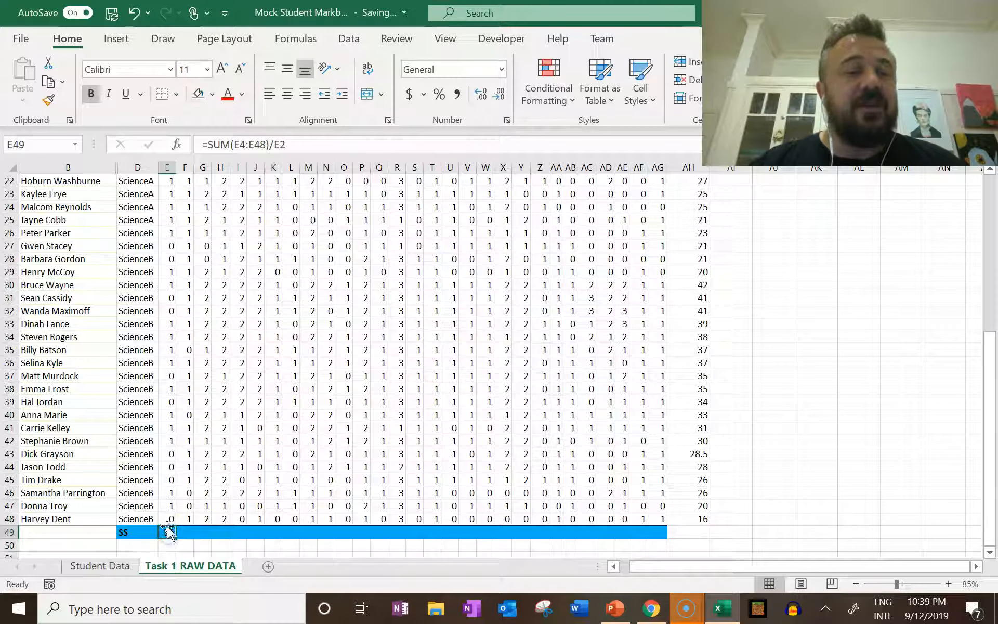
left_click(167, 520)
scroll(172, 365, "up", 7)
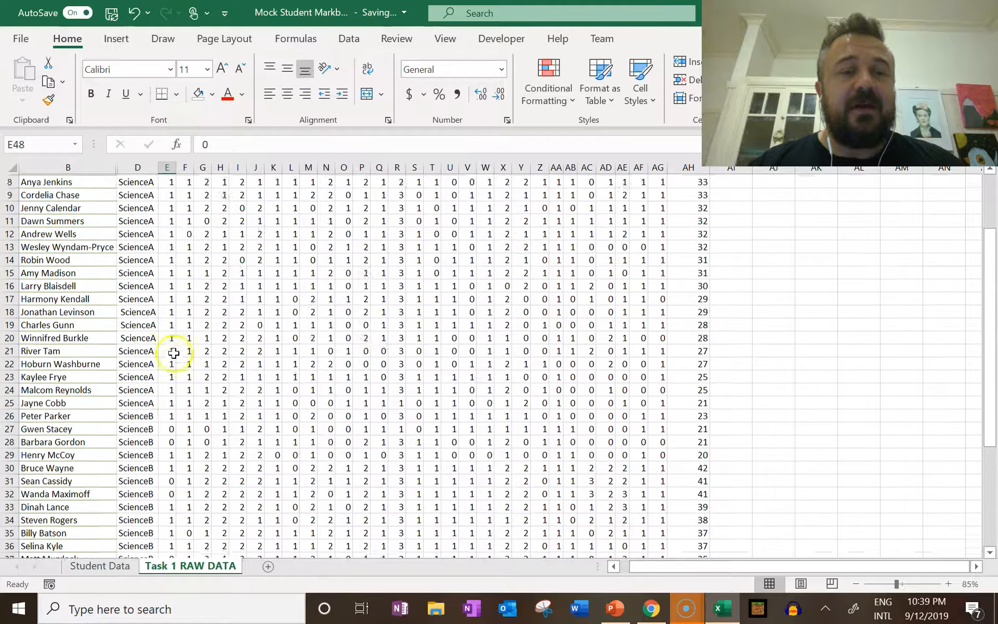
left_click(168, 267, "shift")
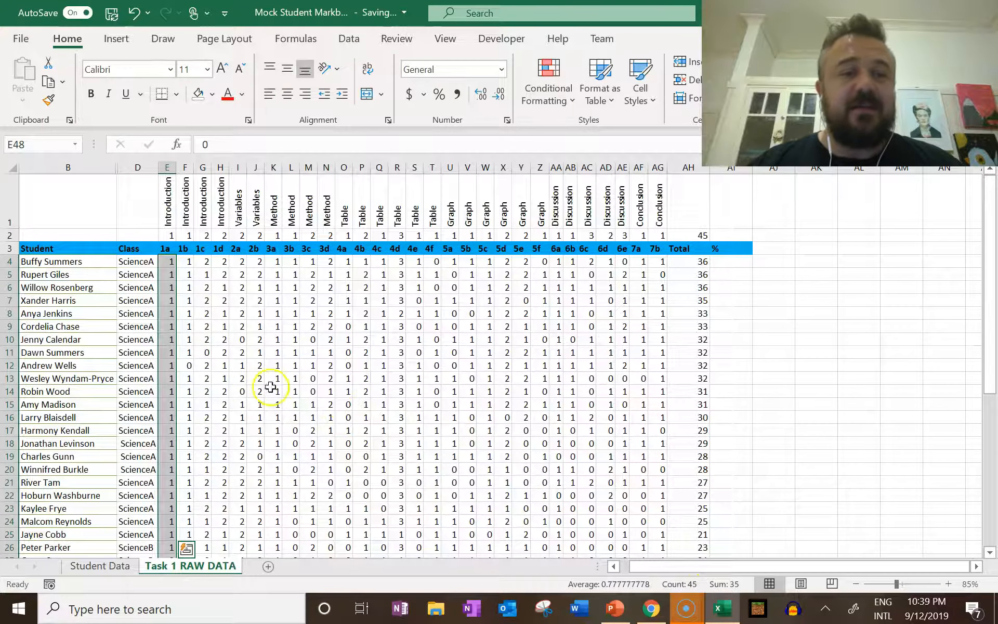
left_click(163, 377)
scroll(164, 378, "down", 3)
scroll(164, 378, "down", 3)
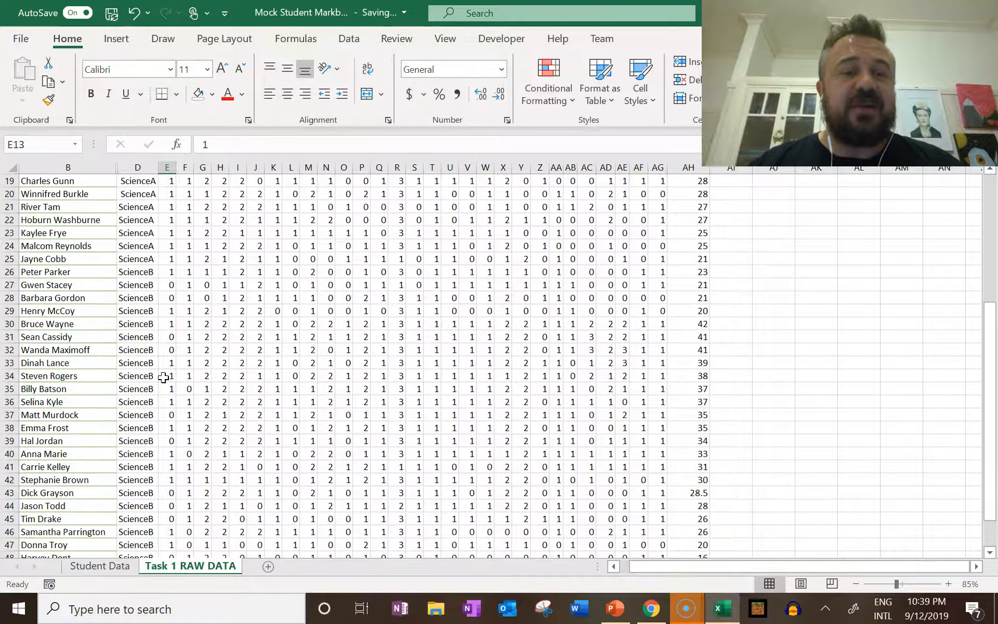
scroll(162, 376, "down", 3)
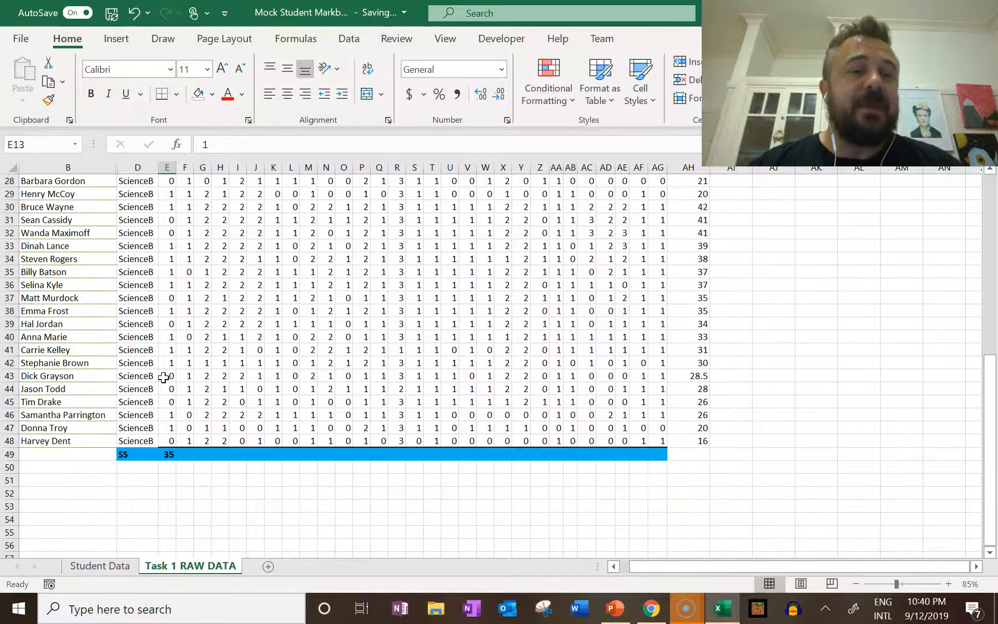
Fill the SS formula from E49 across the row to AG49 for all questions
left_click(161, 454)
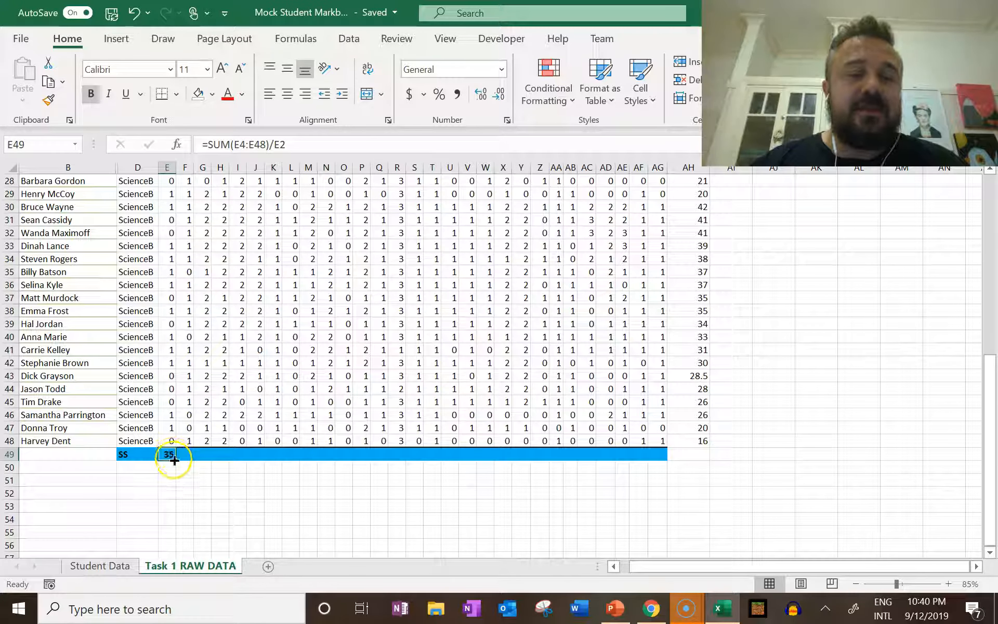
left_click_drag(174, 460, 671, 470)
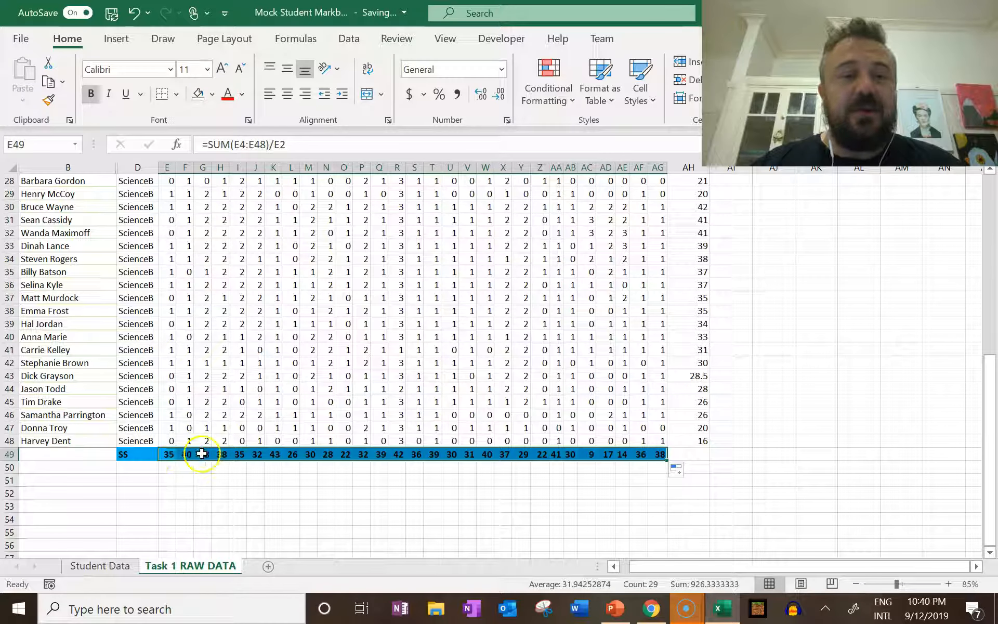
Check the SS formulas in G49 and F49 against the question 1c header and its maximum mark
left_click(201, 454)
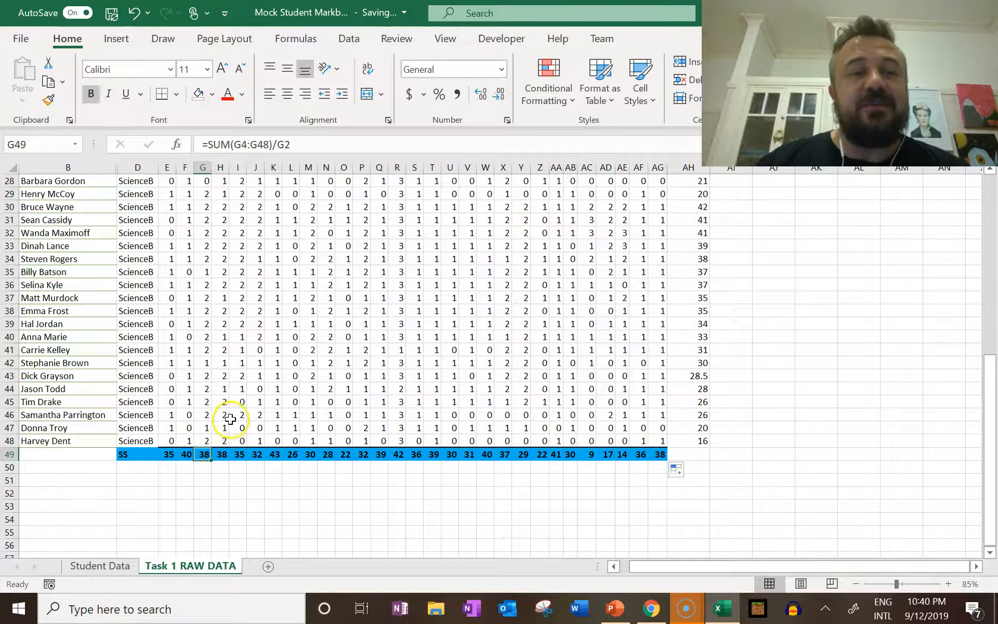
scroll(230, 419, "up", 9)
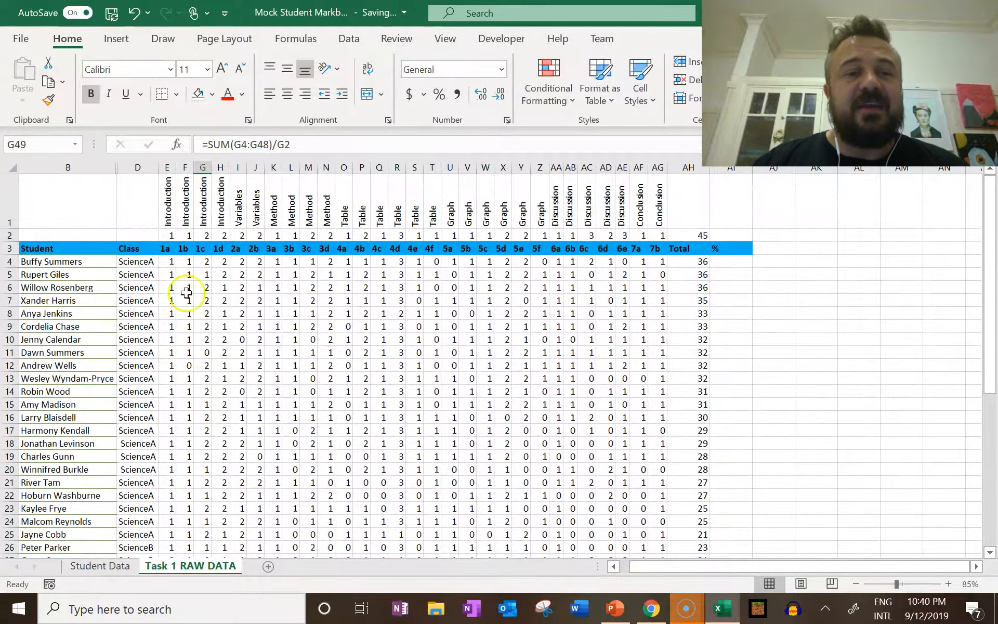
left_click(205, 253)
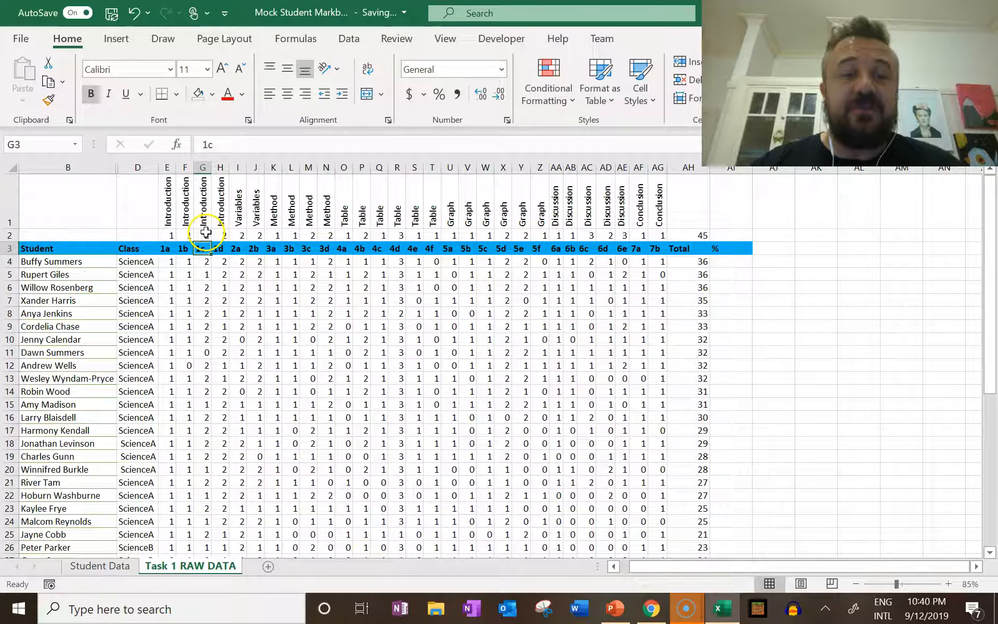
scroll(201, 266, "down", 6)
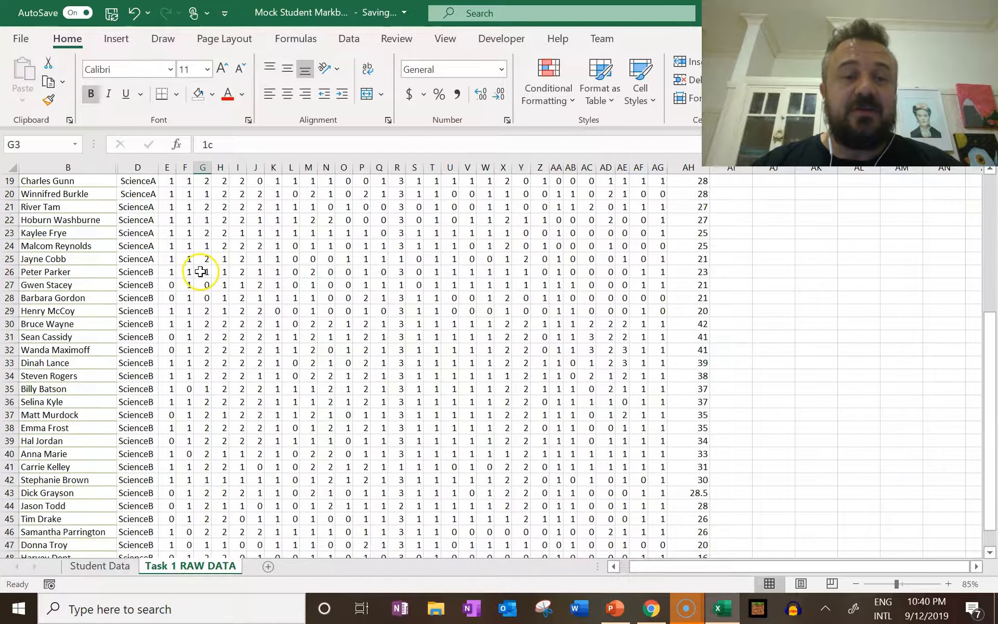
scroll(200, 271, "down", 4)
left_click(203, 414)
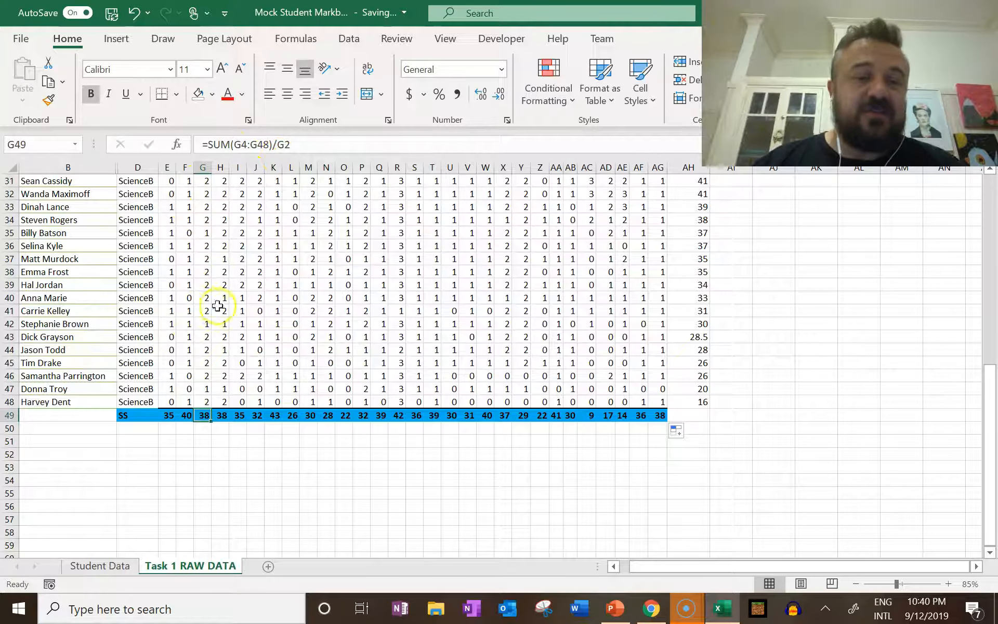
left_click(184, 415)
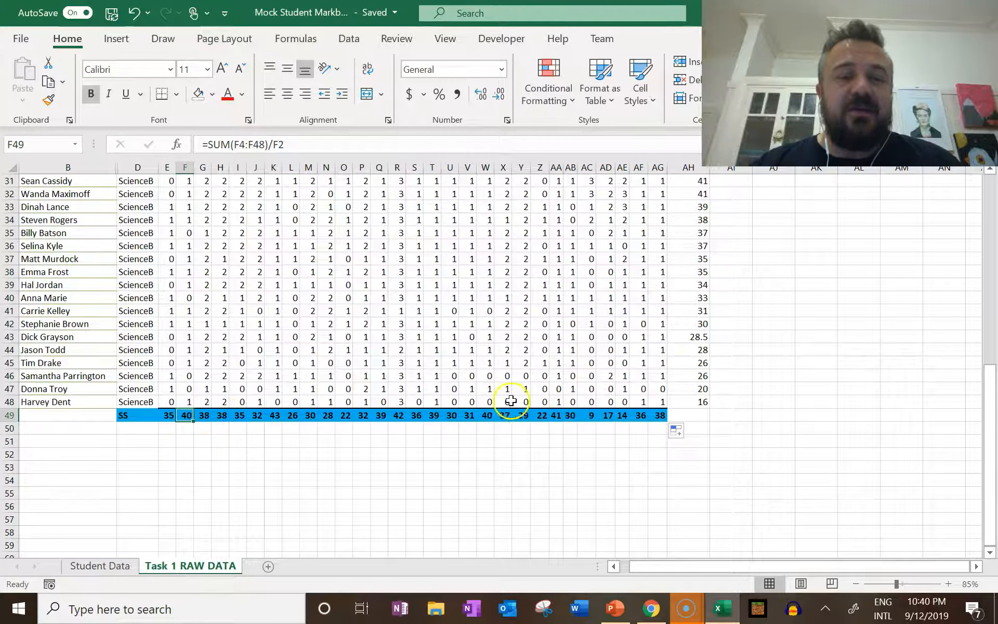
Enter =AH4/AH2 in AI4 to calculate the first student's percentage
scroll(465, 399, "up", 1)
scroll(466, 399, "up", 9)
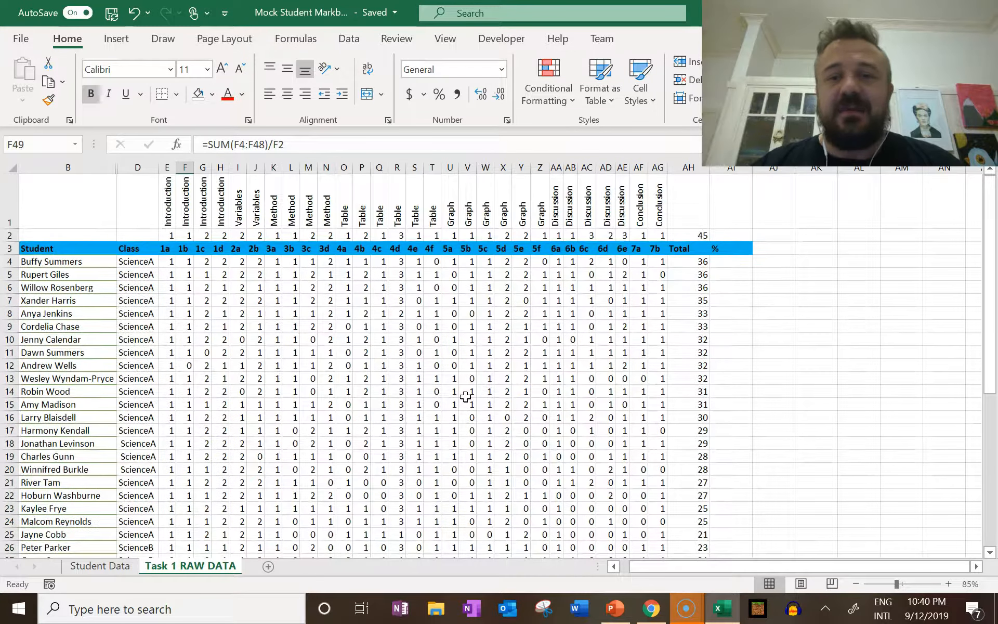
left_click(725, 261)
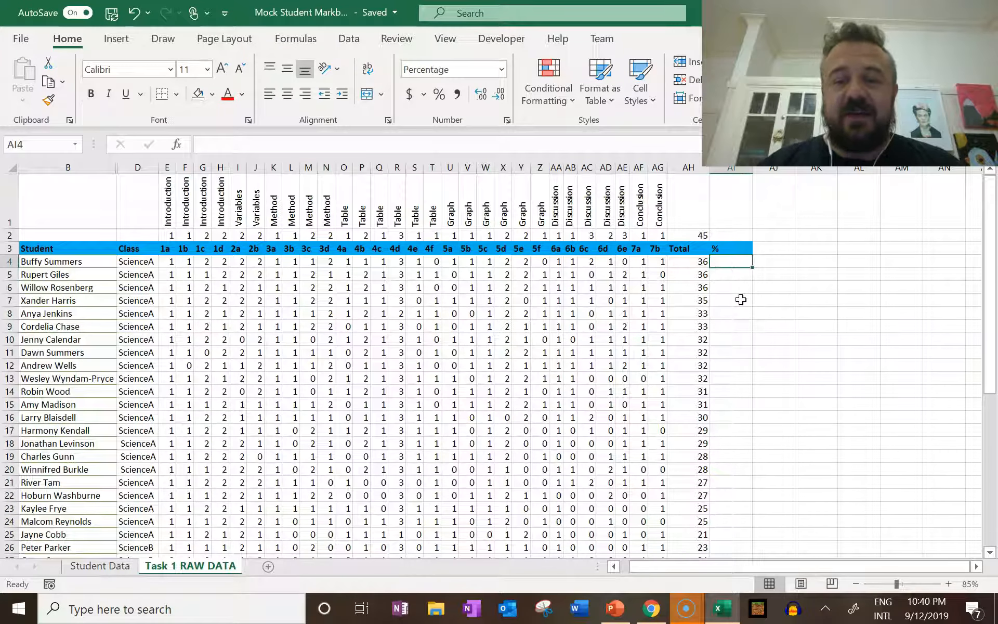
type("=")
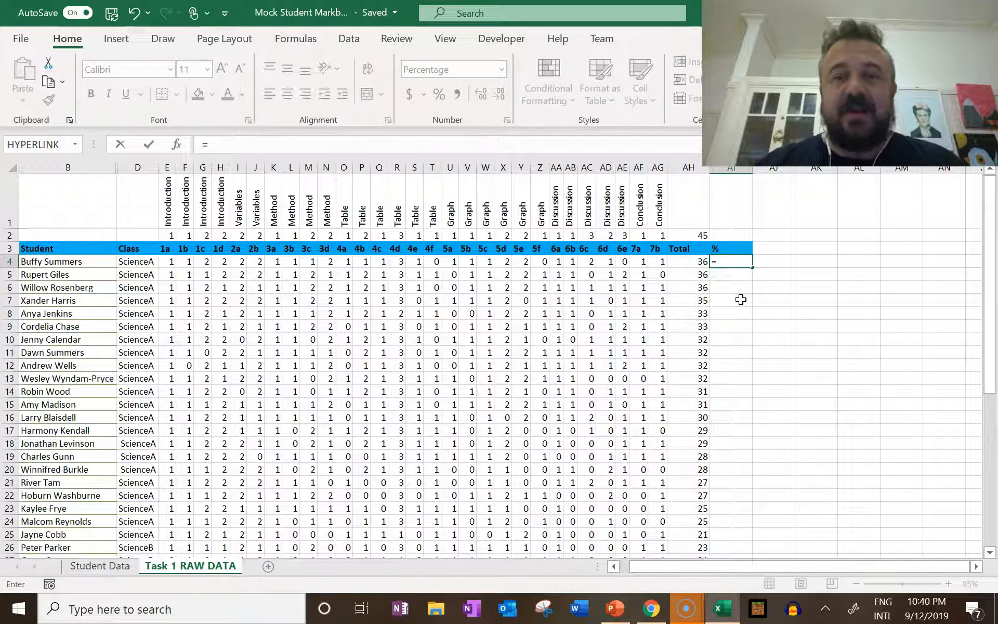
left_click(703, 259)
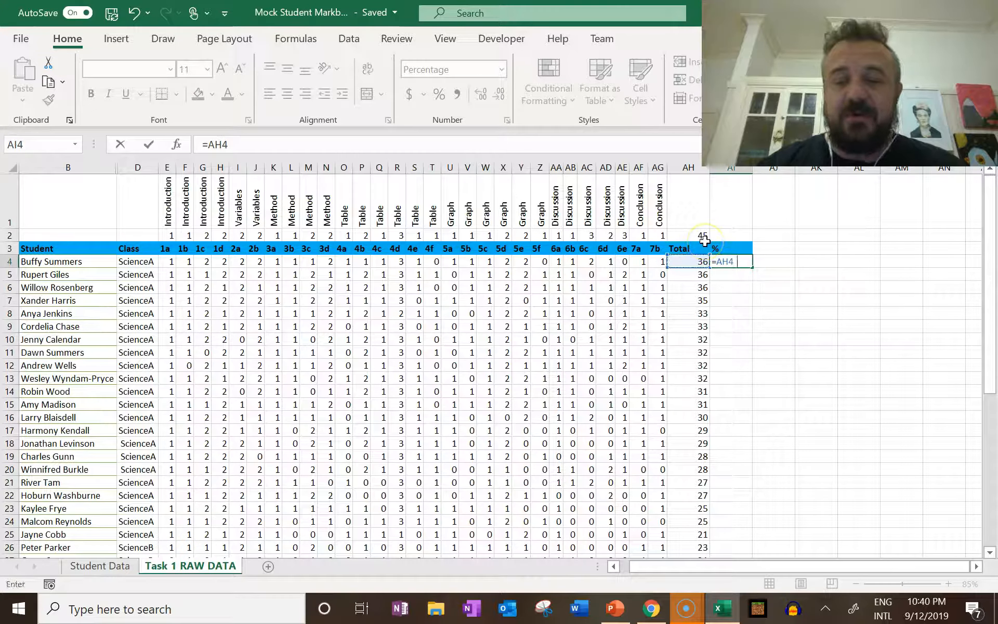
type("/")
left_click(703, 237)
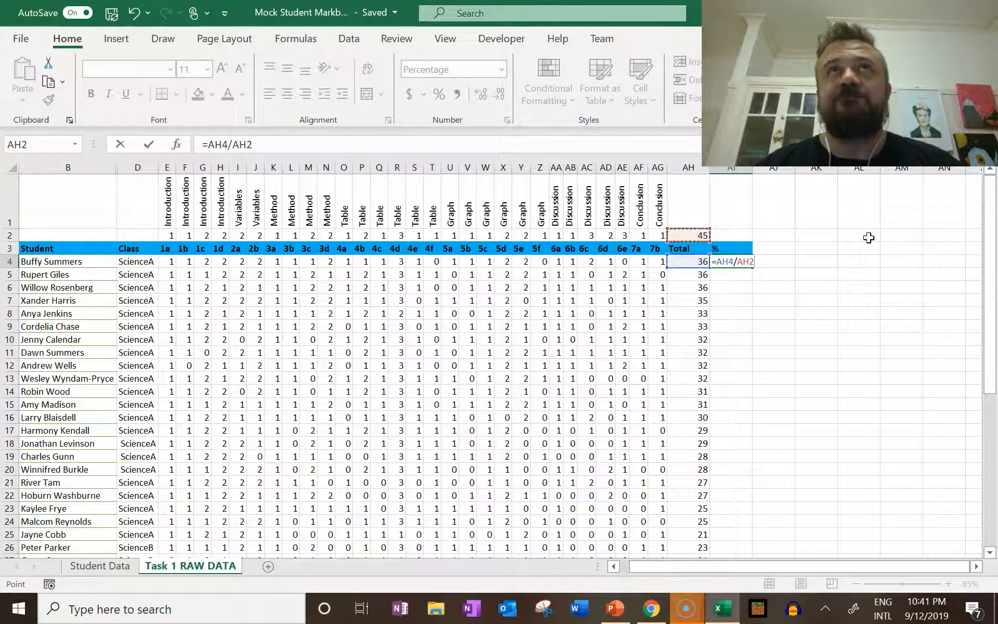
key("Return")
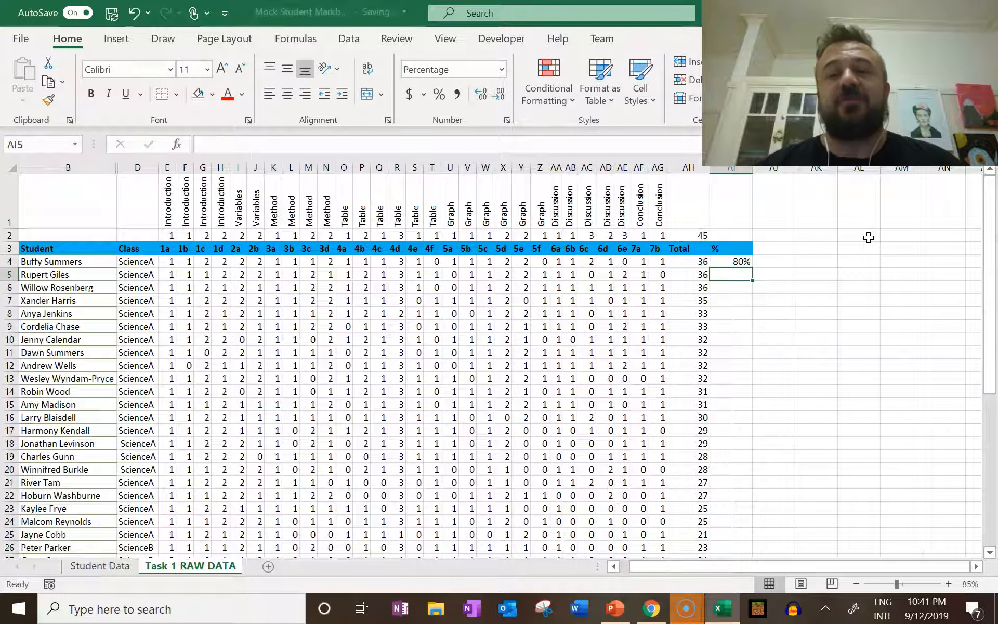
Switch the number format of AI4 to General and back to Percentage
left_click(737, 261)
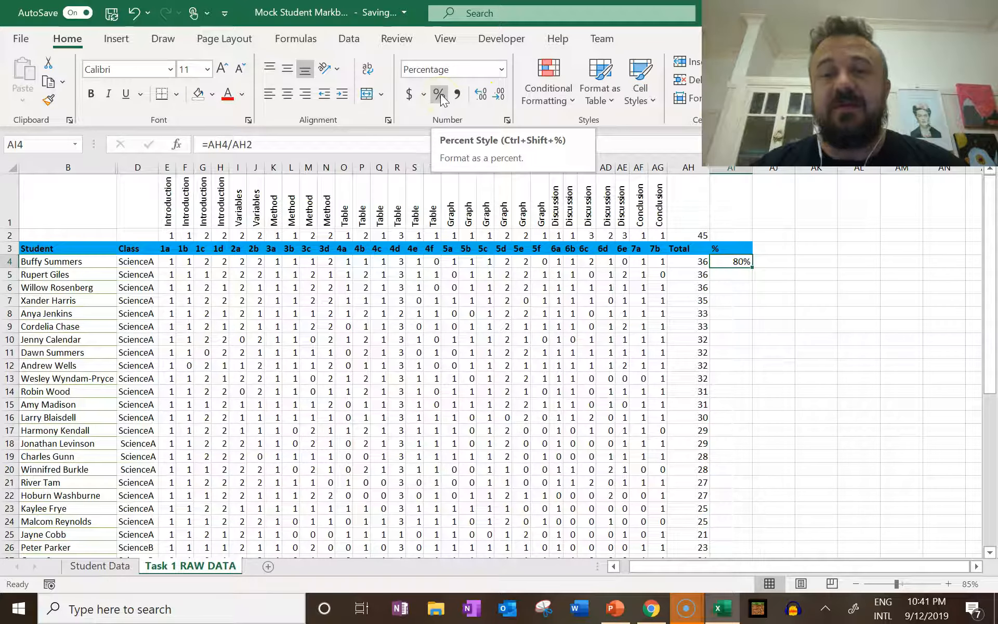
left_click(501, 69)
left_click(489, 96)
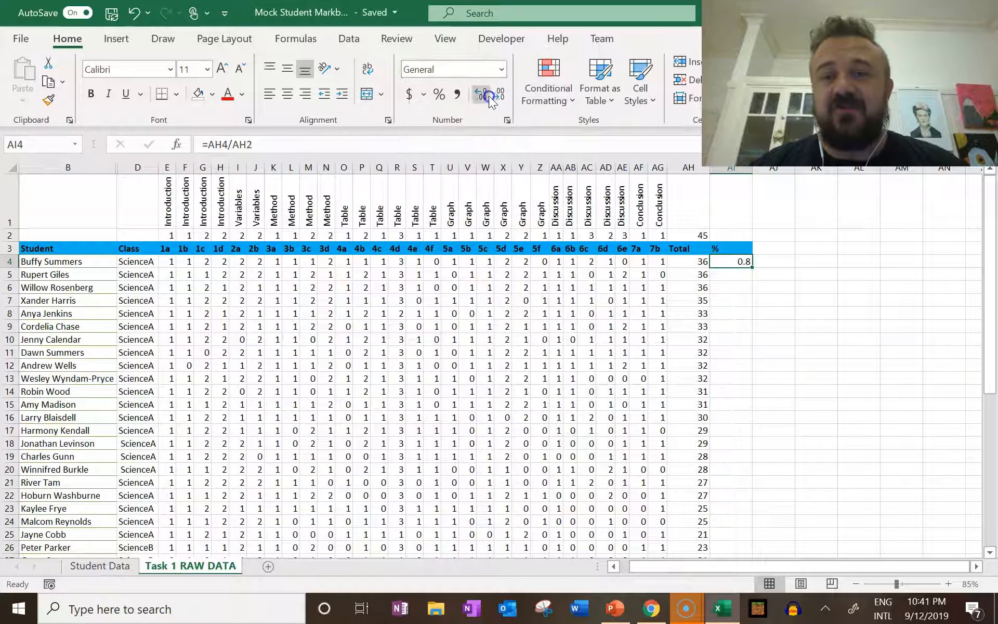
left_click(438, 94)
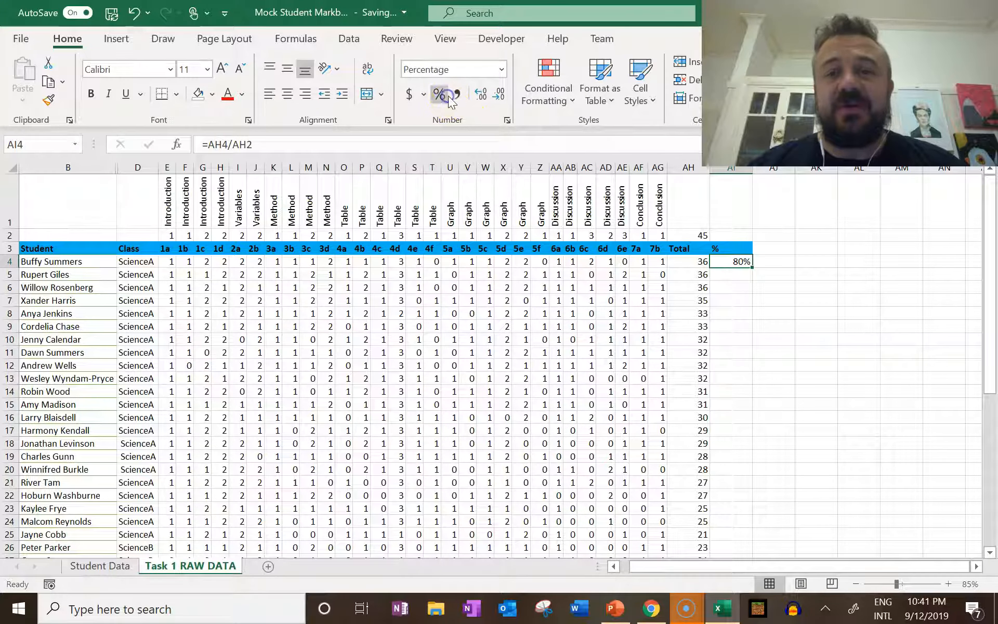
Fill the percentage formula from AI4 down the % column for all students and inspect the formula in AI5
double_click(752, 266)
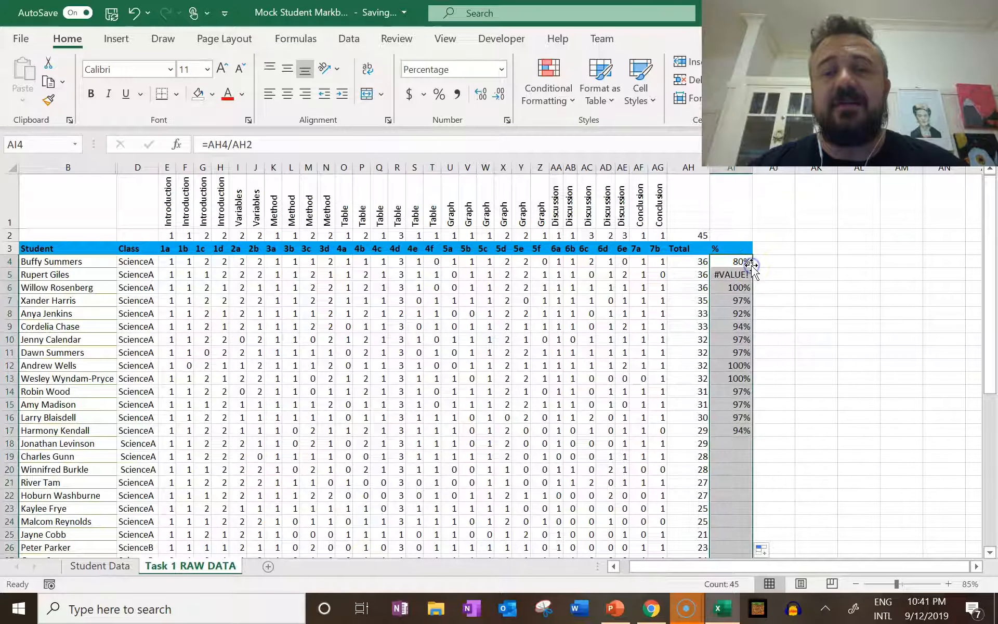
left_click(742, 273)
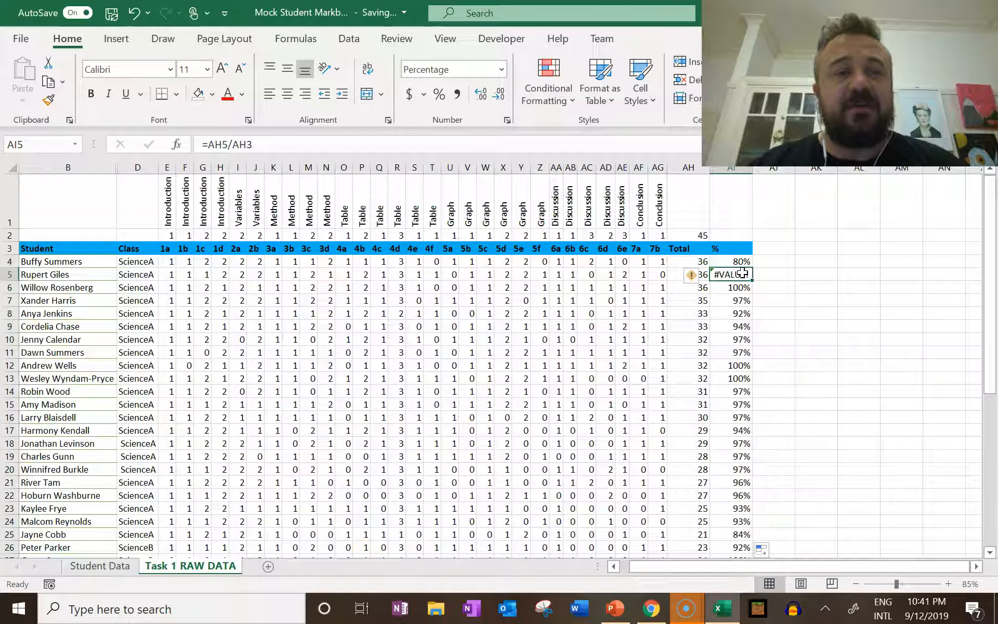
Make the AH2 reference in the AI4 percentage formula absolute so it reads =AH4/$AH$2
left_click(744, 261)
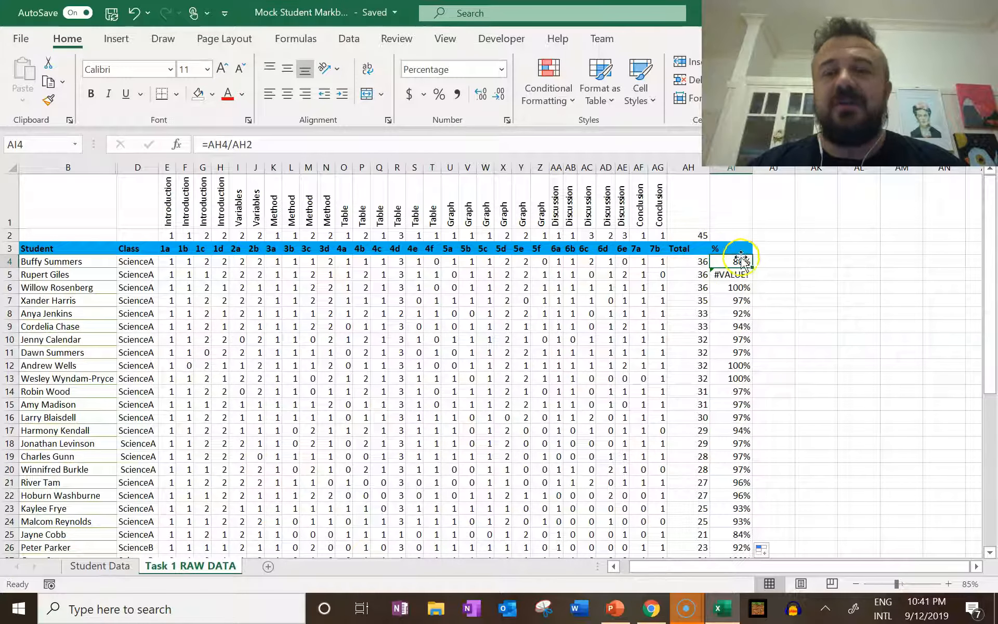
left_click(315, 148)
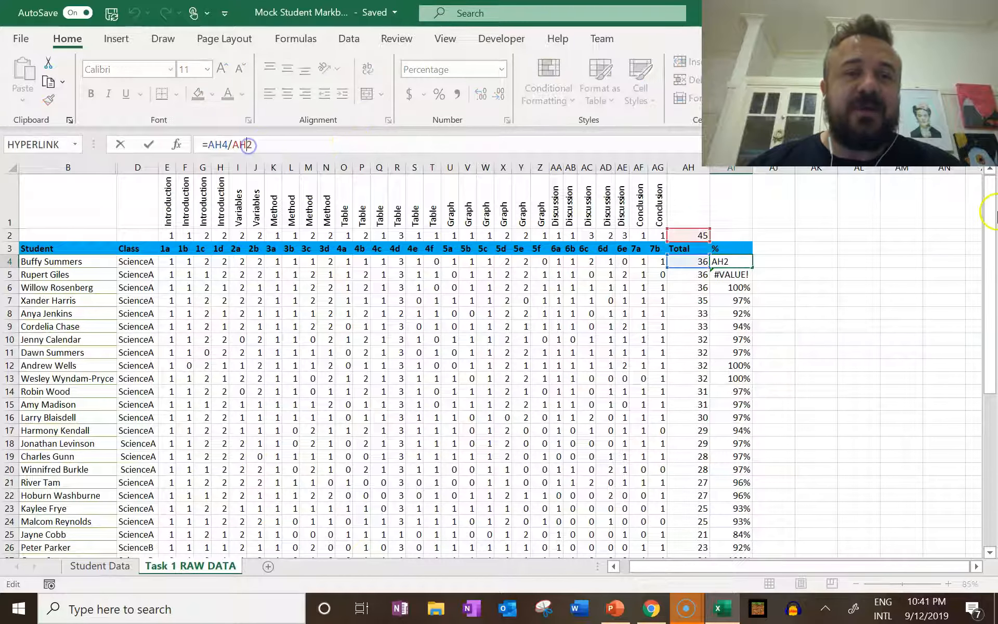
key("F4")
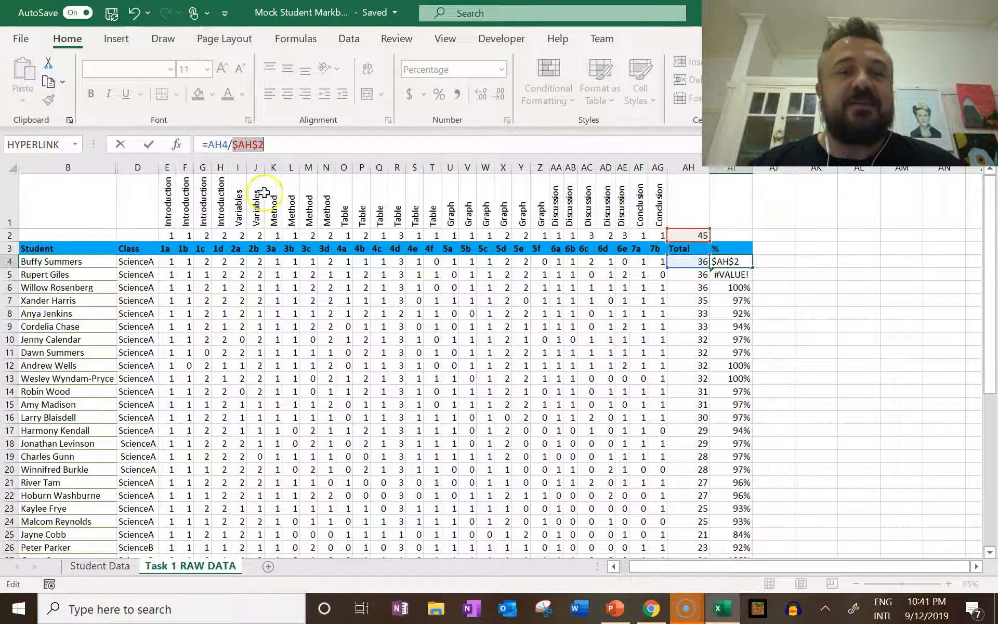
left_click_drag(244, 153, 270, 147)
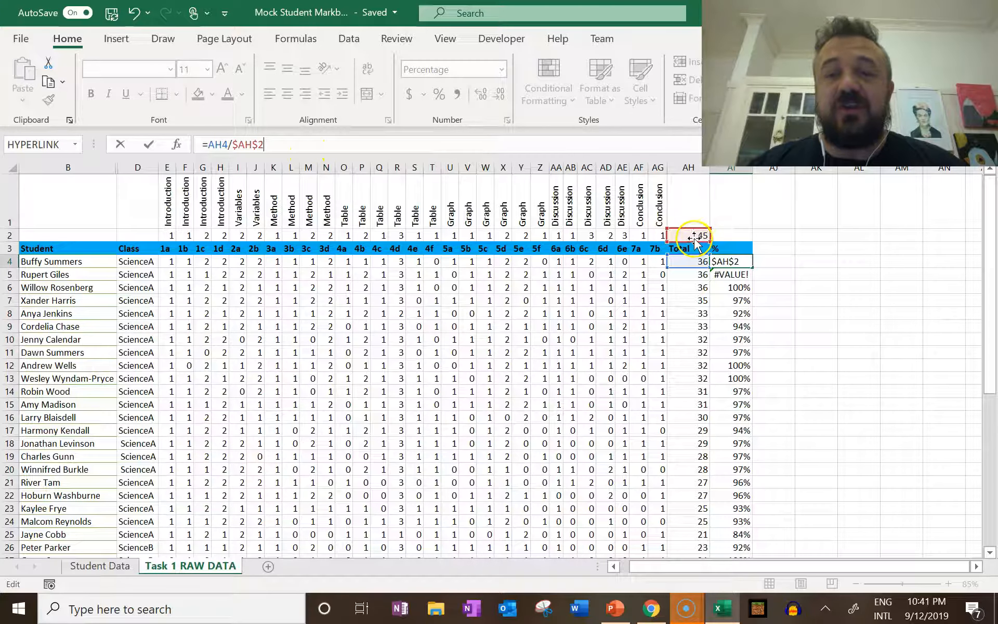
Fill the corrected percentage formula from AI4 down the % column and check the formula in AI5 and the percentages of all students
double_click(753, 268)
left_click(723, 274)
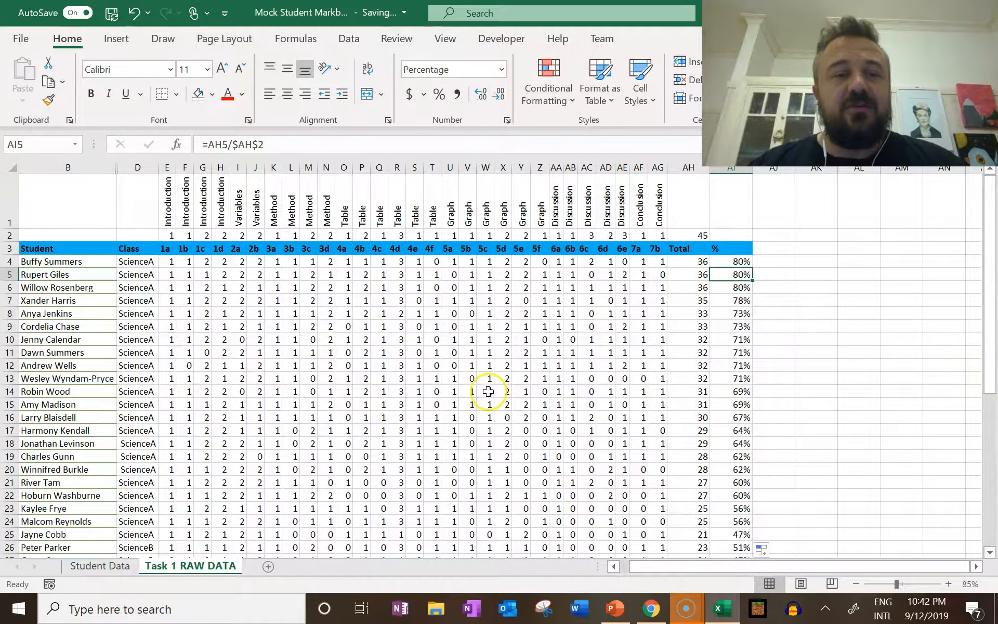
scroll(488, 390, "down", 9)
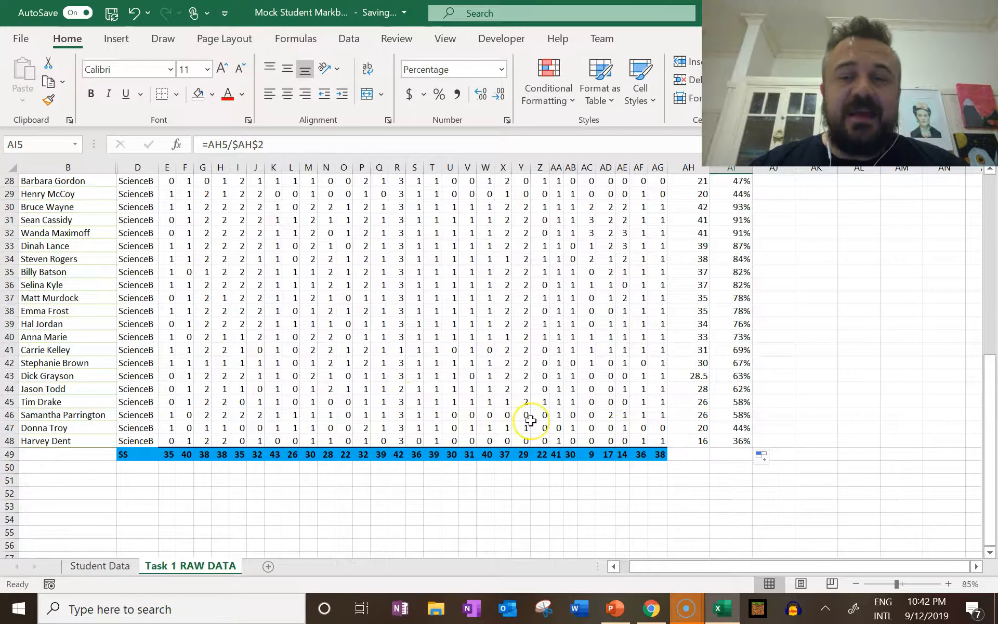
scroll(530, 420, "up", 9)
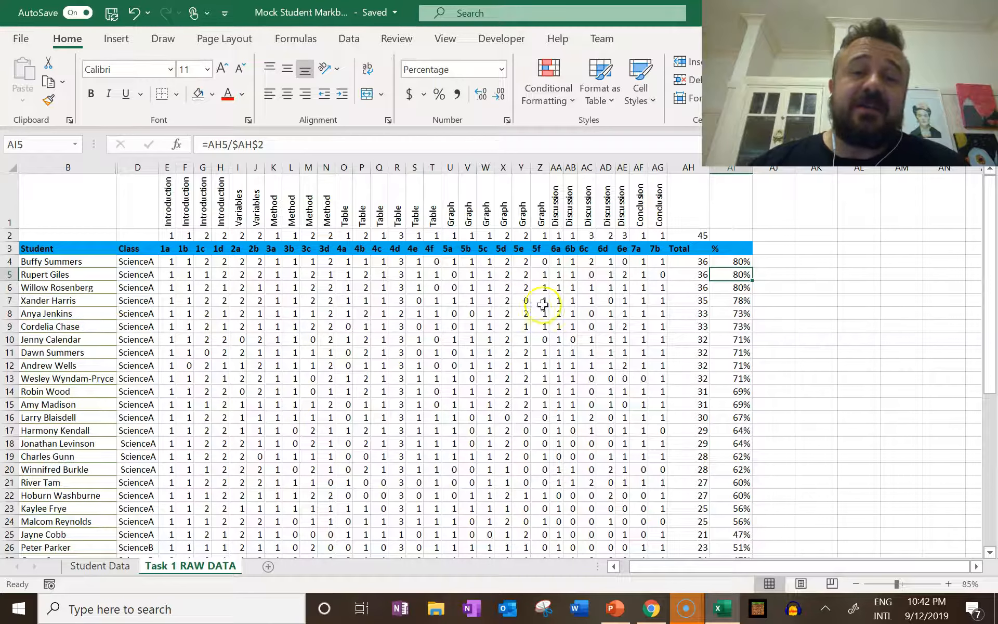
Add a new worksheet and name it Guttman ScB
left_click(268, 566)
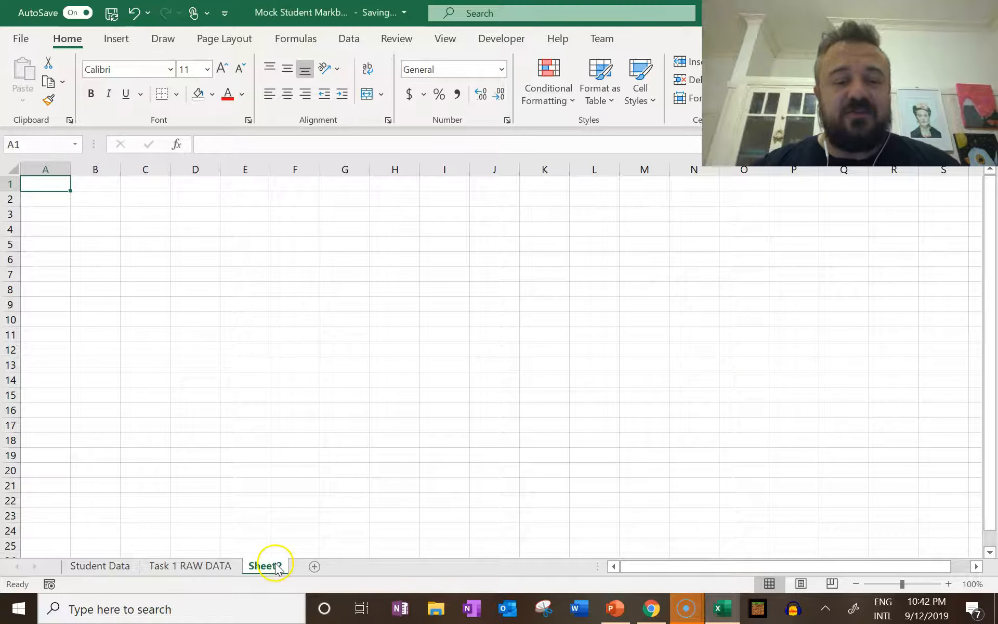
double_click(277, 569)
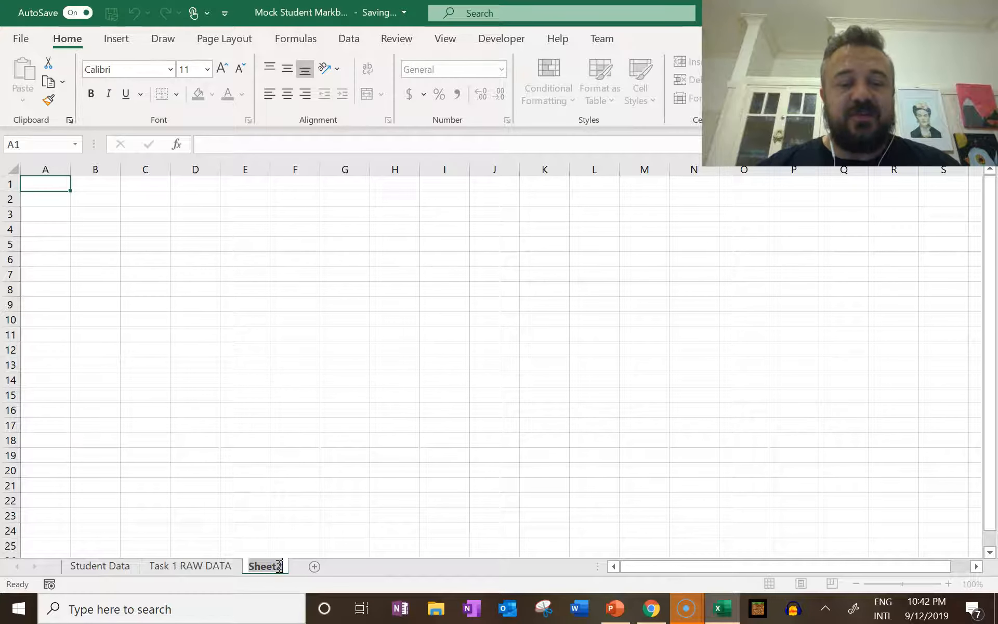
type("Guttman ScB")
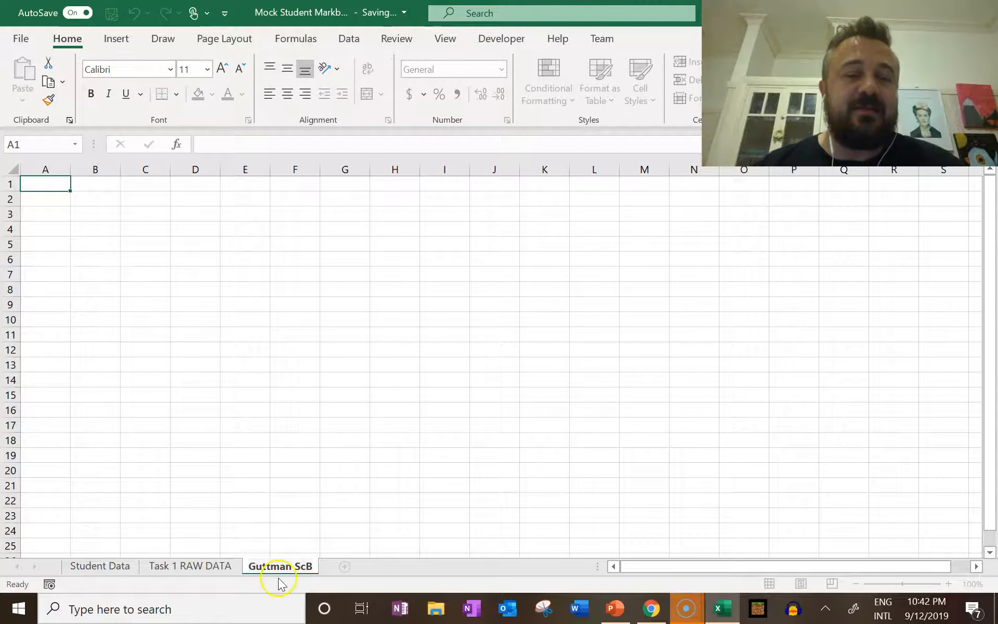
Copy the whole data table B1:AI49 from Task 1 RAW DATA and paste it at A1 of the Guttman ScB sheet
left_click(218, 568)
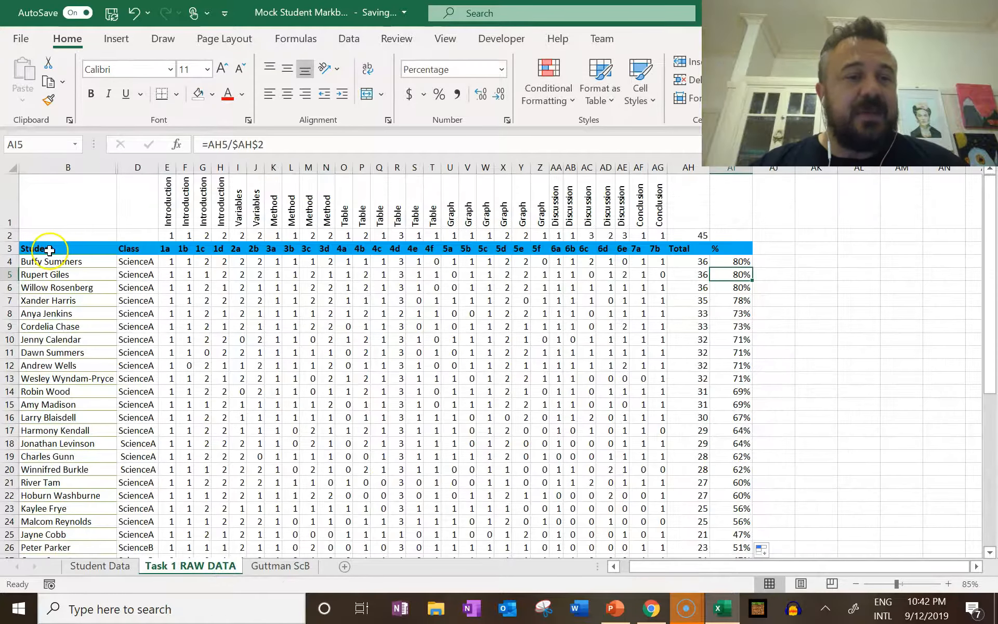
left_click_drag(34, 177, 738, 526)
key("ctrl+c")
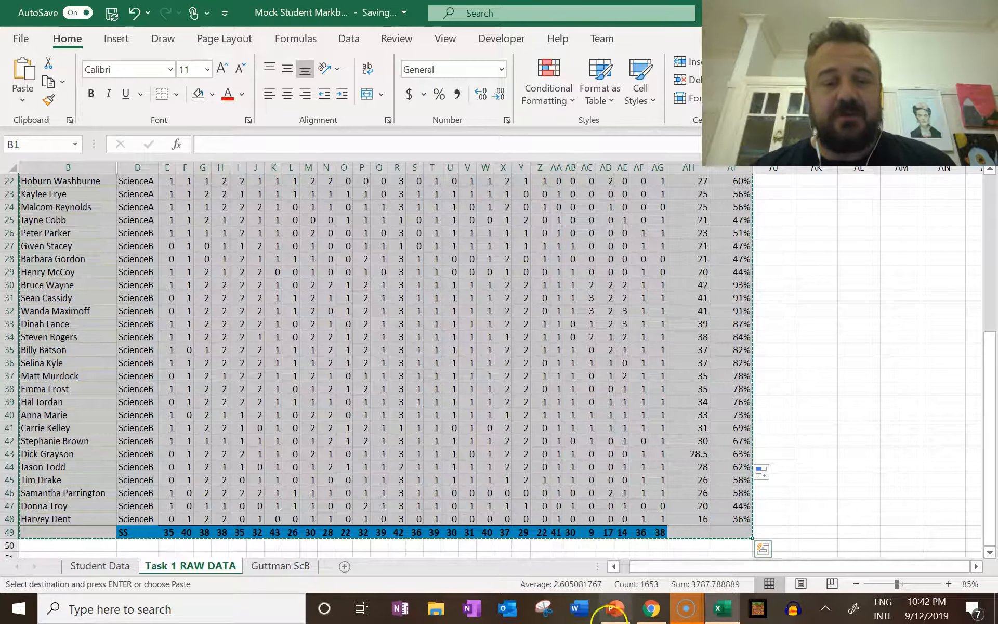
left_click(299, 567)
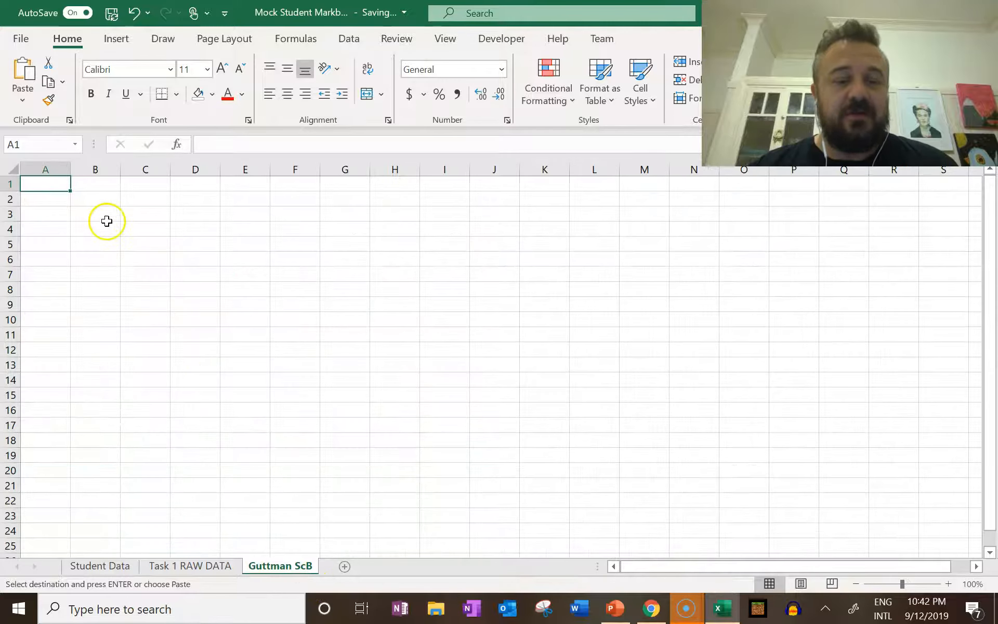
key("ctrl+v")
Delete the Gender column from the Guttman ScB sheet
left_click(201, 181)
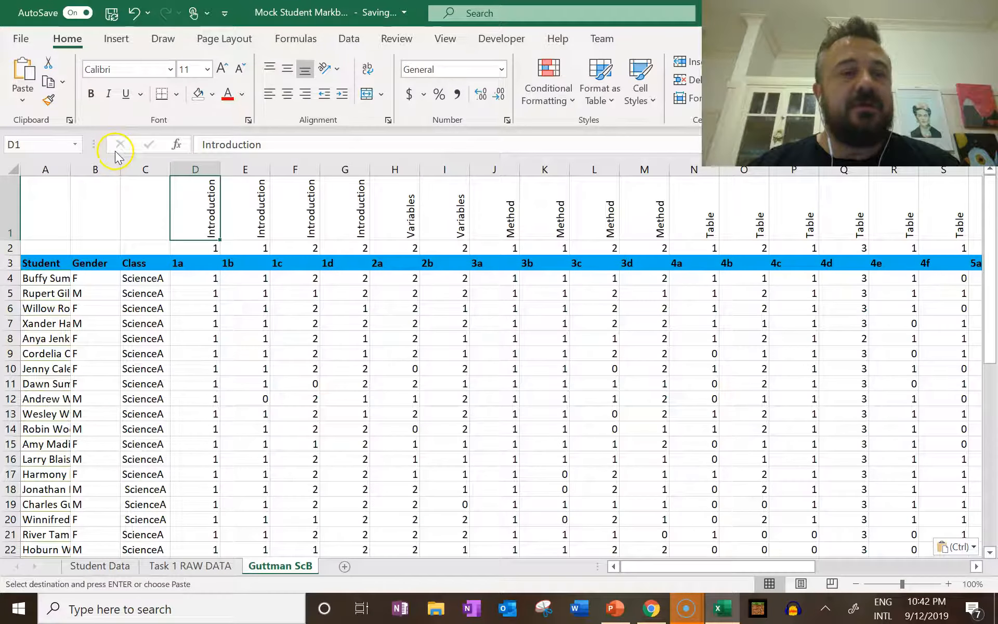
left_click(98, 168)
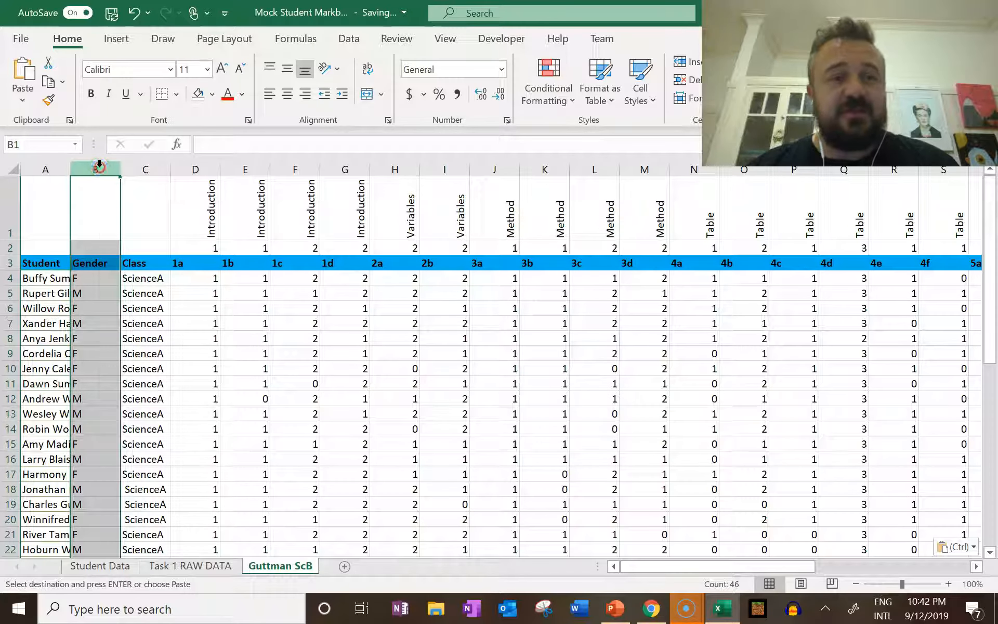
right_click(99, 165)
left_click(155, 324)
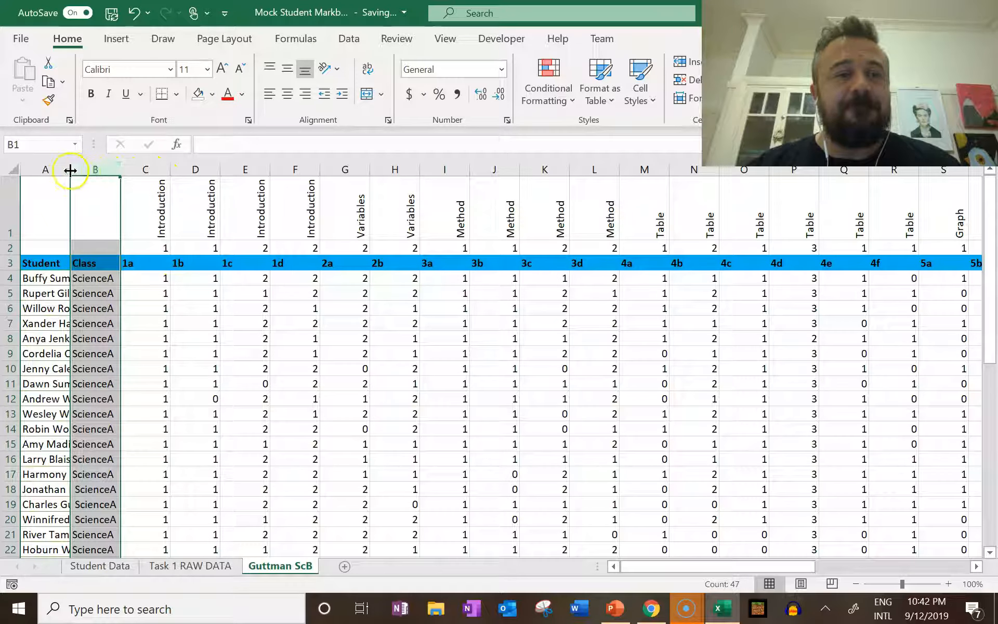
Autofit the widths of columns A through AG in the Guttman ScB sheet to their contents
left_click(52, 169)
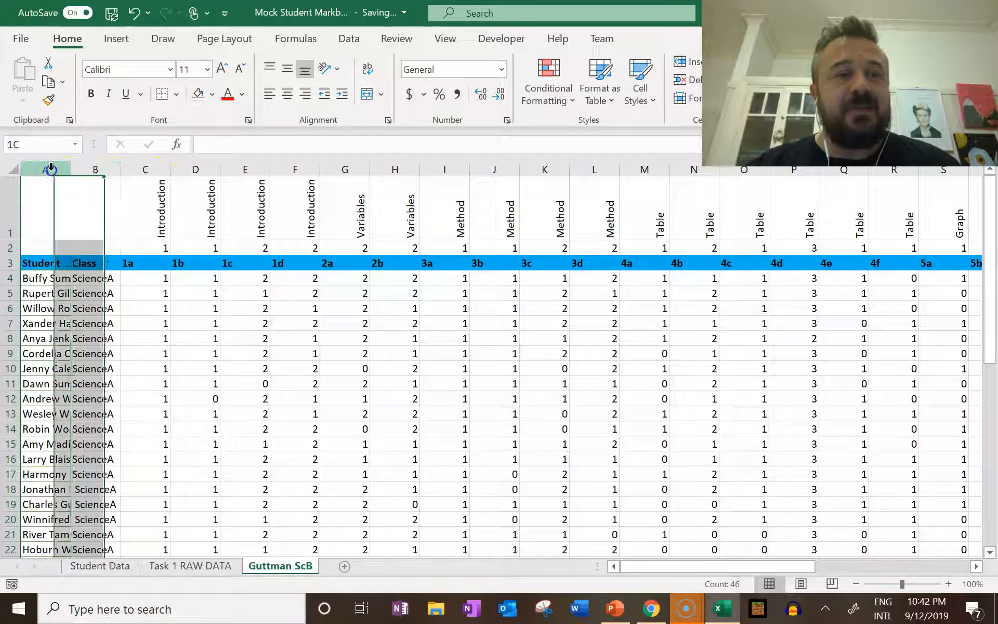
left_click(910, 566)
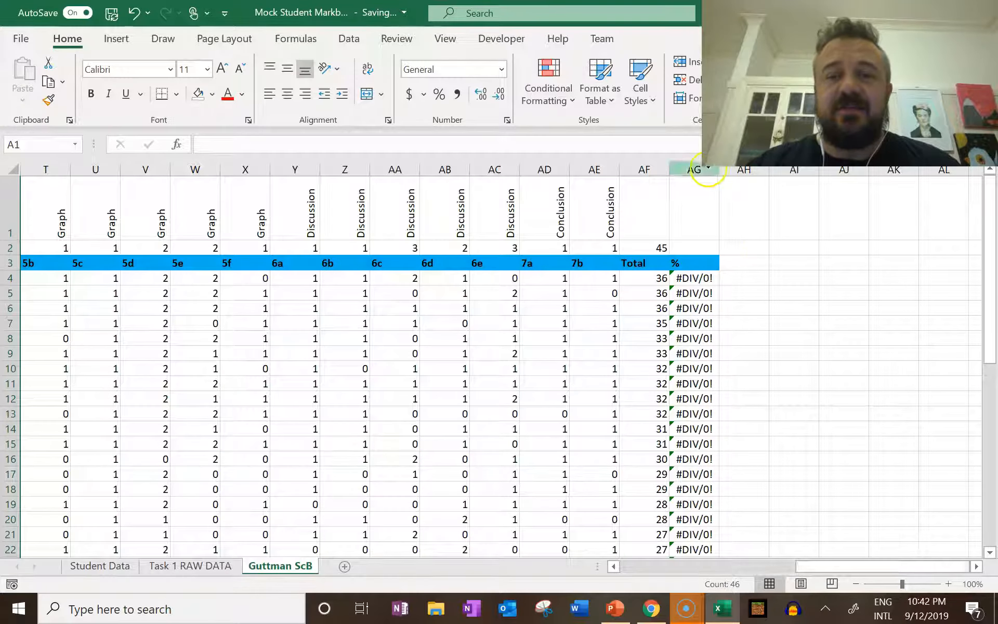
left_click(696, 169, "shift")
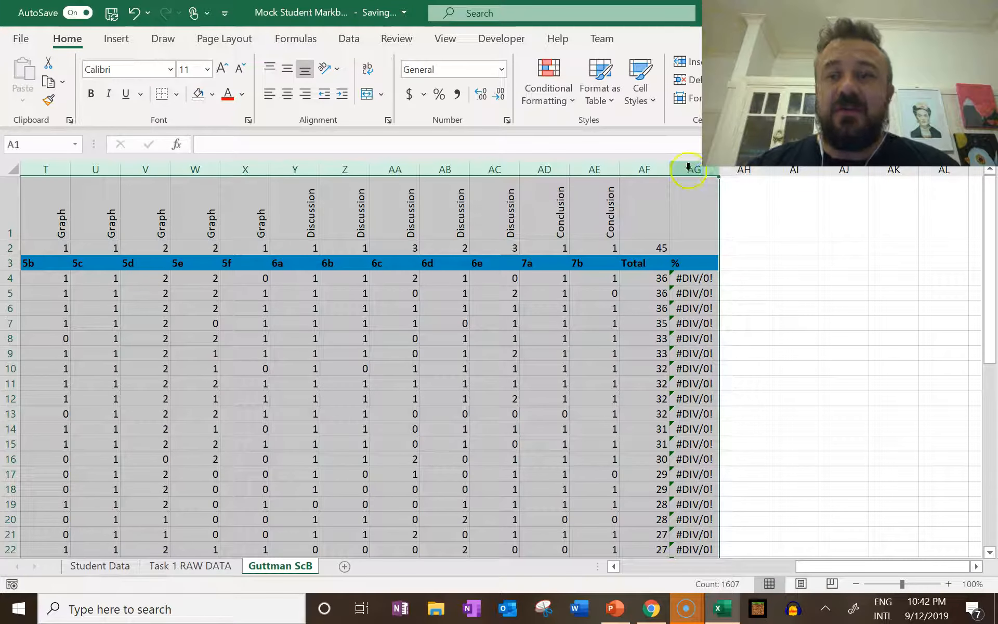
double_click(619, 172)
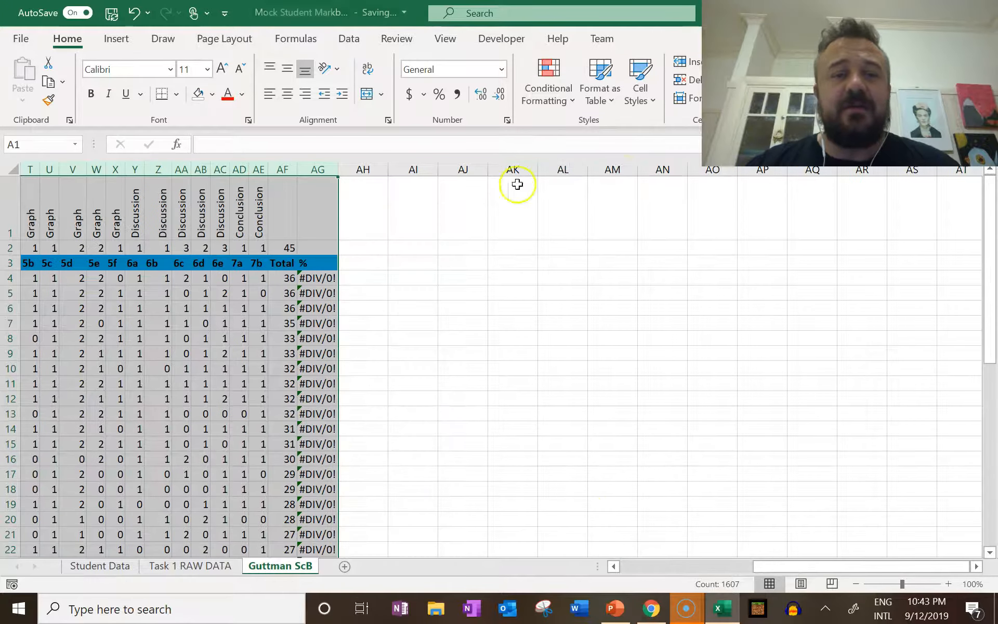
Inspect the percentage formula in AG4 and delete the % column from the Guttman ScB sheet
left_click(327, 281)
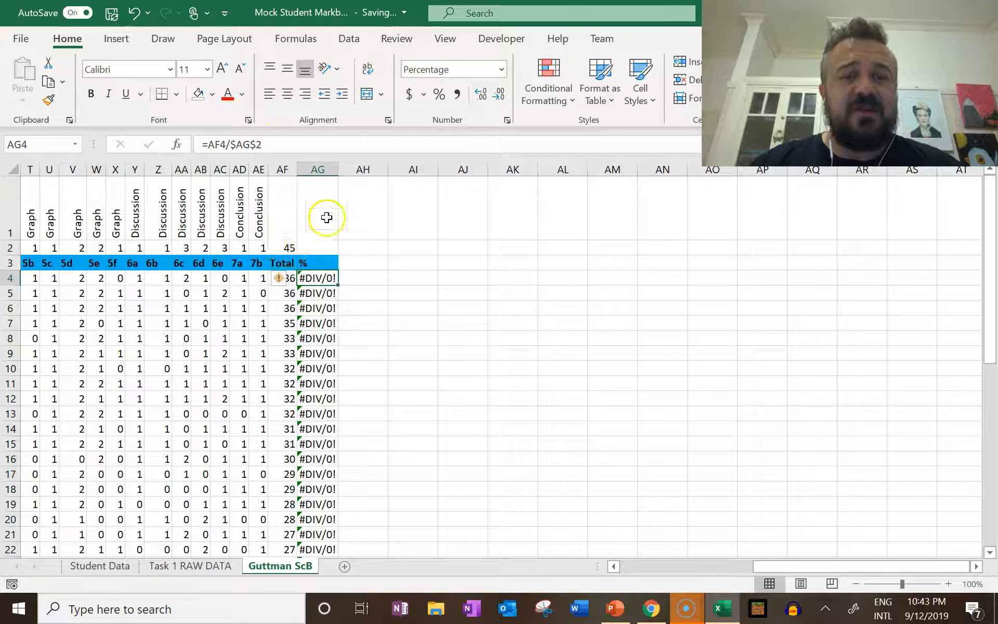
left_click(318, 168)
right_click(315, 166)
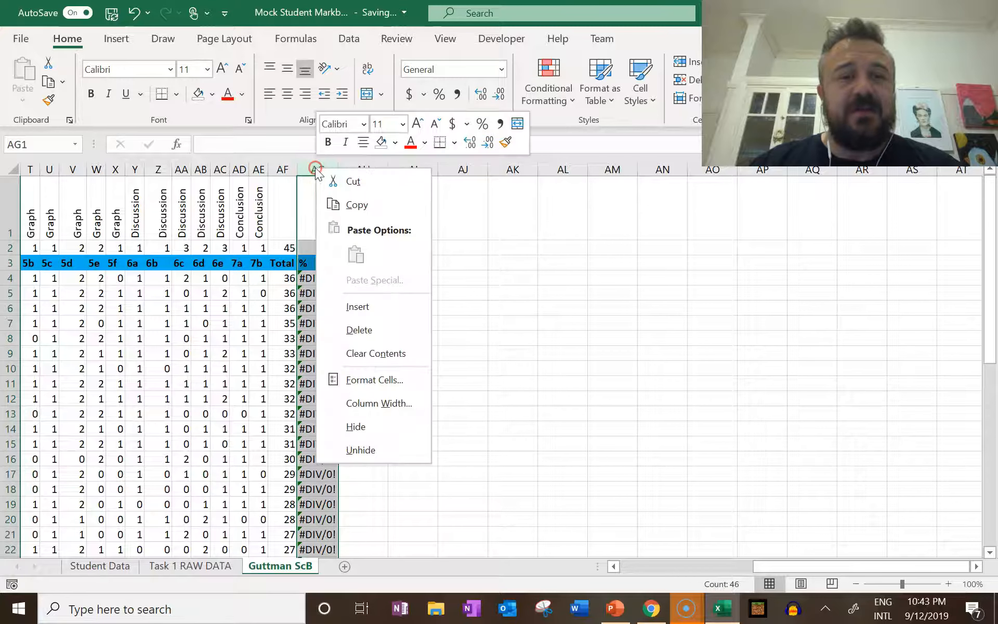
left_click(356, 328)
Reduce the question 4d SS value in P49 to one decimal place and autofit column P
left_click_drag(776, 567, 656, 574)
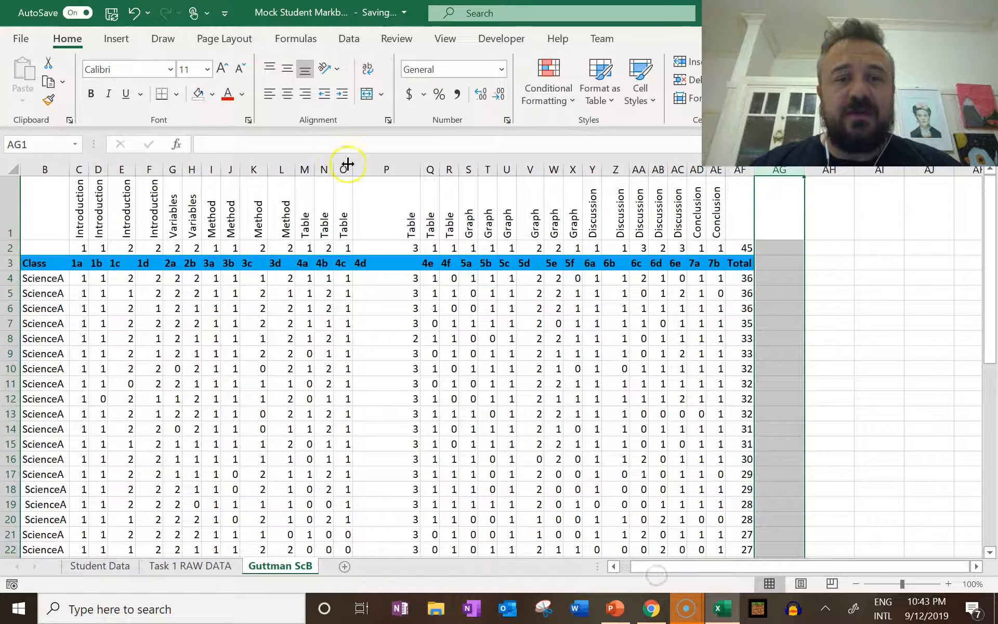
left_click(380, 167)
scroll(369, 176, "down", 14)
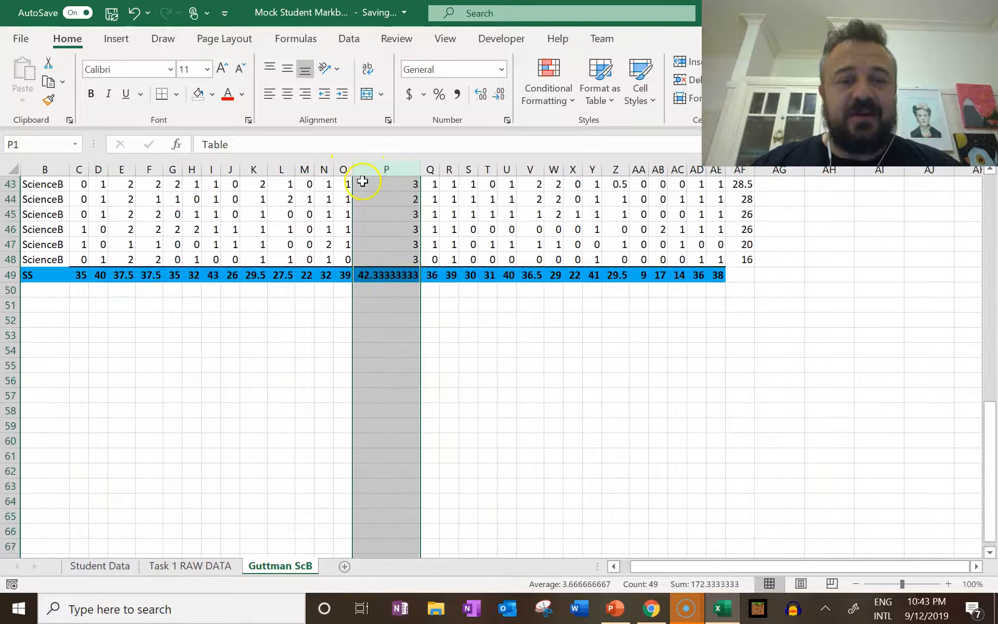
scroll(362, 181, "down", 1)
left_click(385, 229)
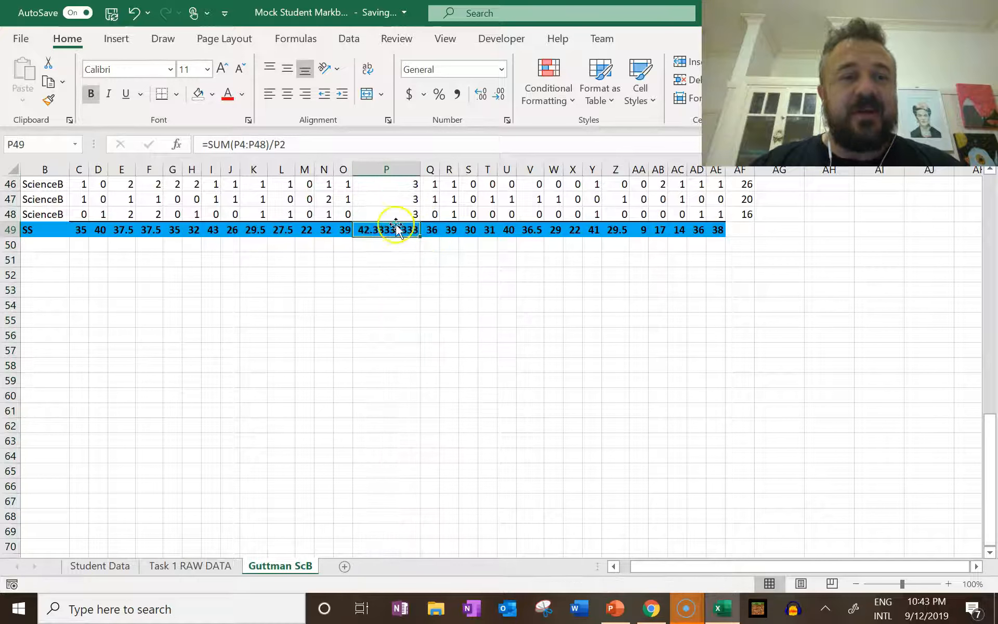
left_click(485, 100)
left_click(499, 104)
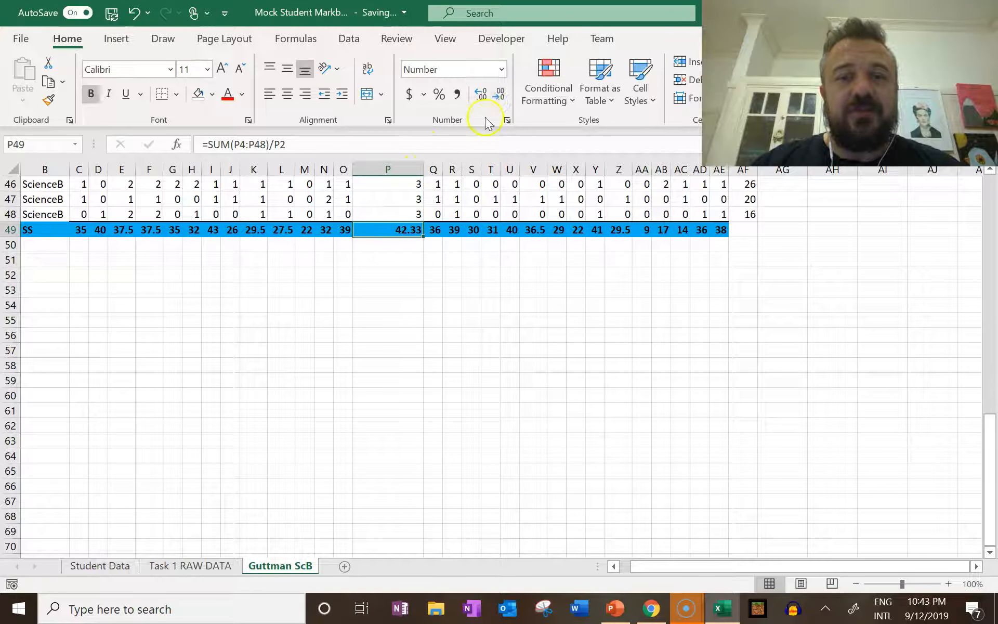
left_click(500, 95)
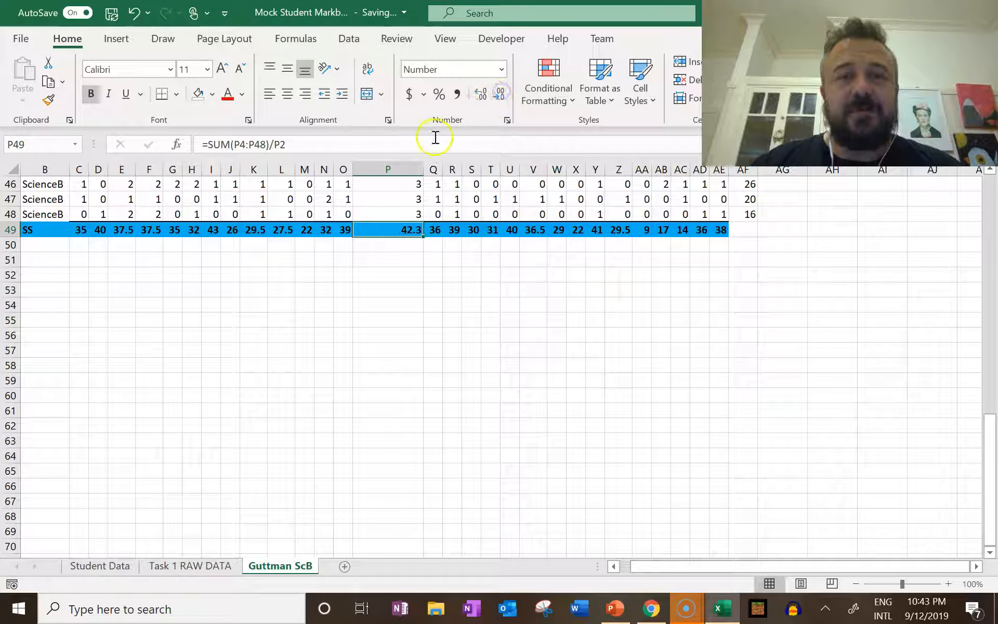
double_click(424, 170)
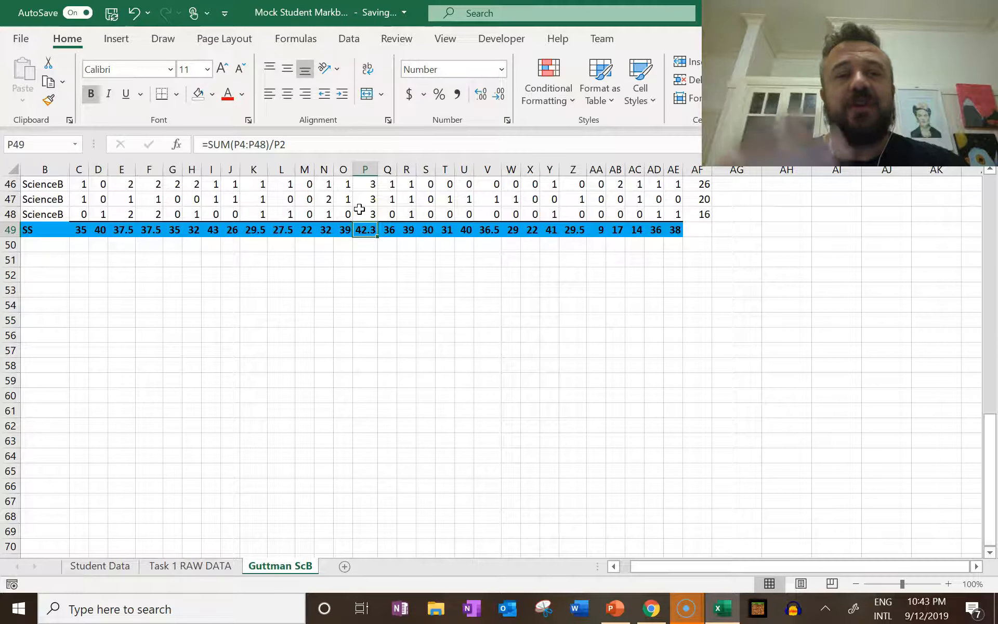
Delete all ScienceA student rows, 4 to 25, from the Guttman ScB sheet so that only the ScienceB class is left
scroll(463, 330, "up", 15)
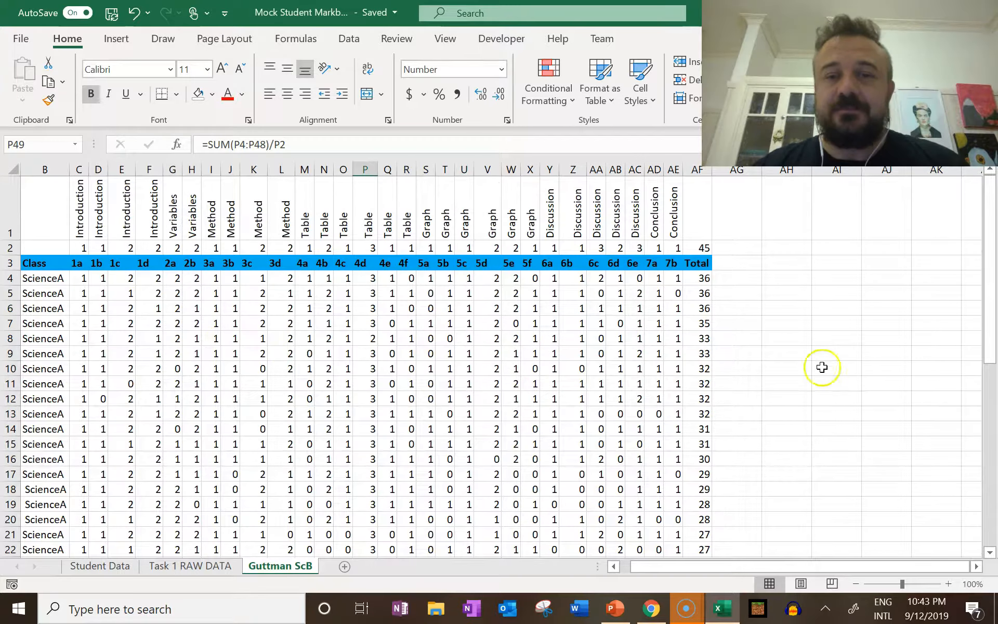
scroll(818, 365, "up", 3, "ctrl")
scroll(795, 356, "down", 4, "ctrl")
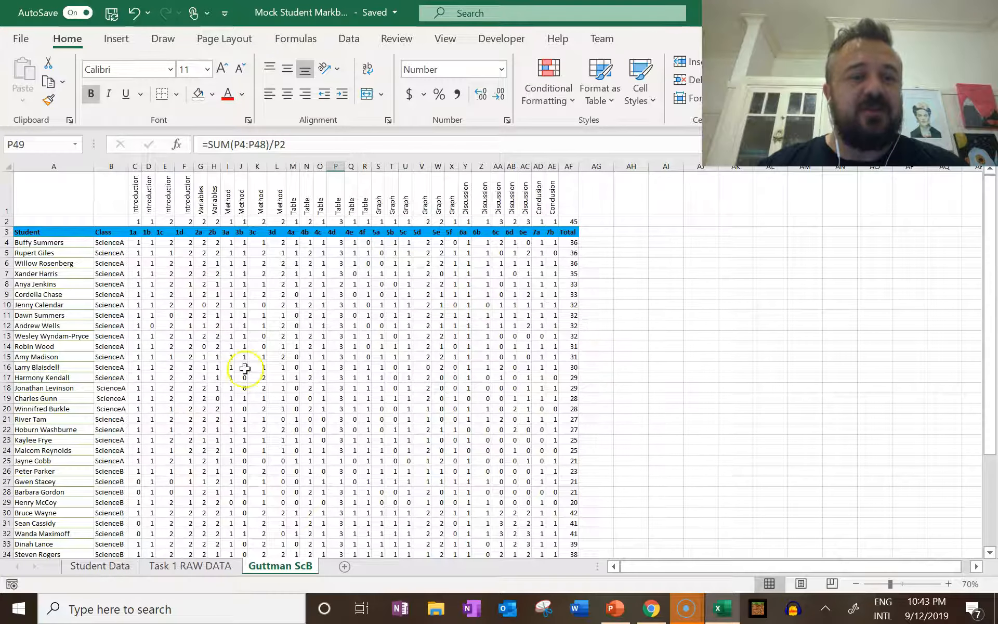
left_click(7, 242)
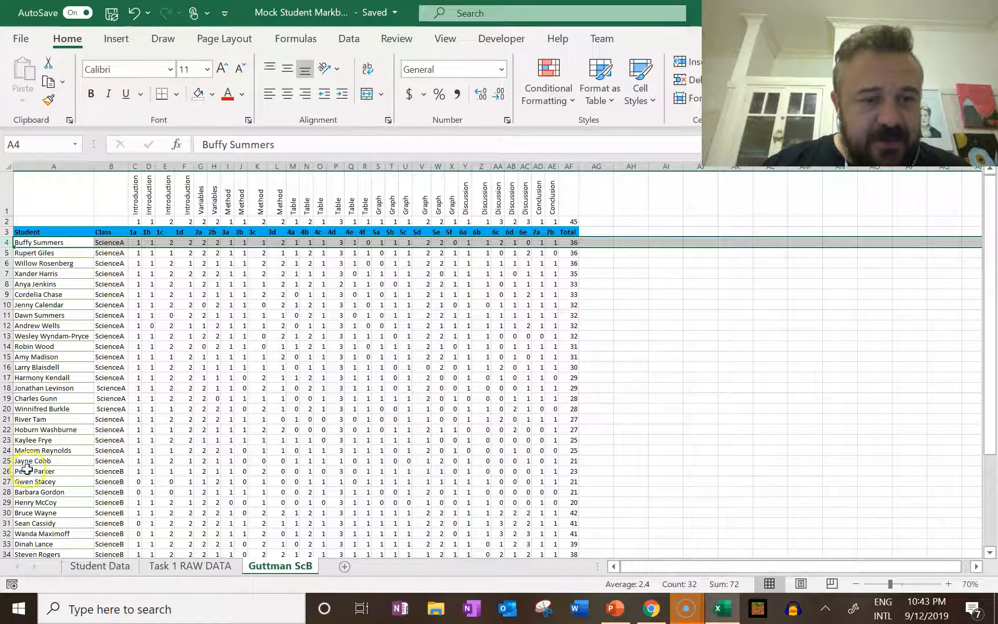
left_click(10, 461, "shift")
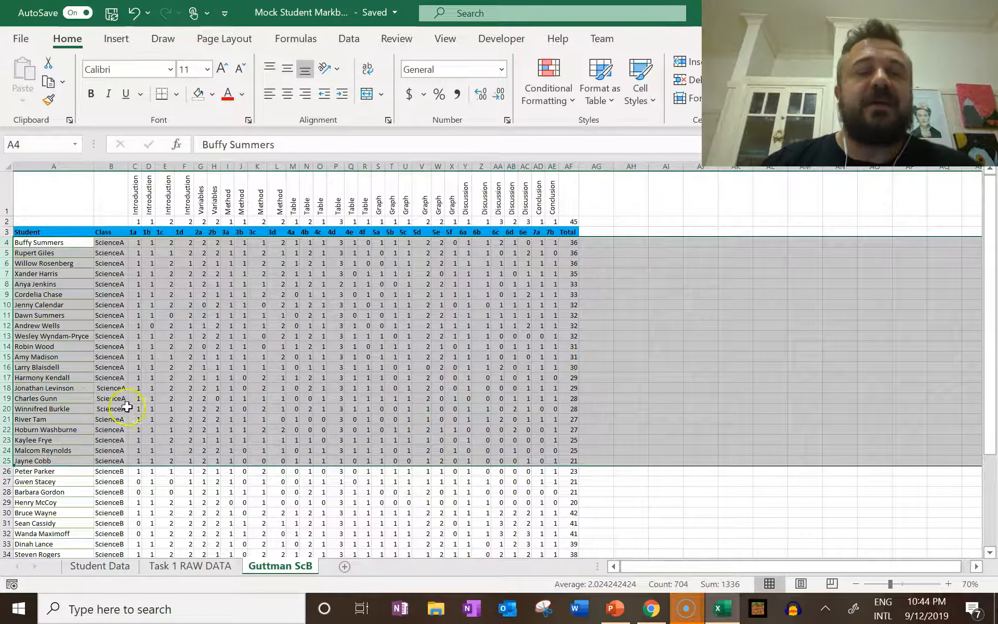
right_click(85, 371)
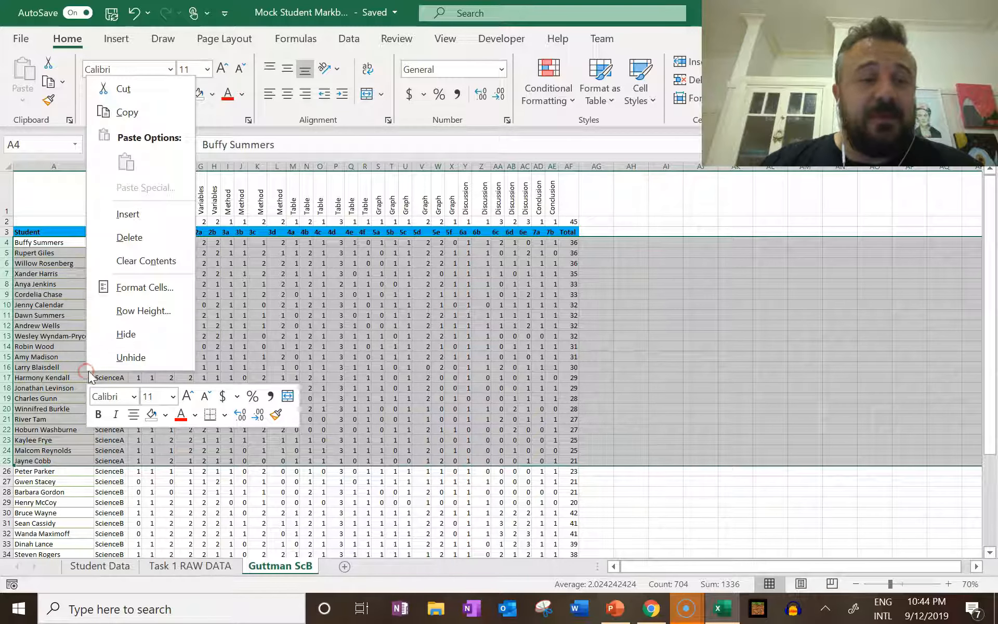
left_click(155, 251)
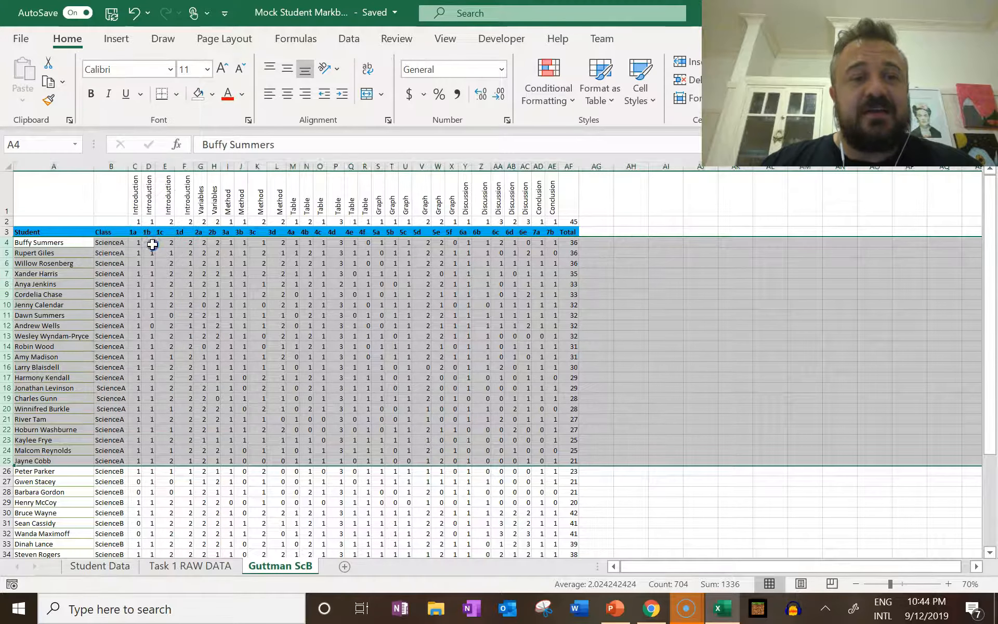
left_click(269, 297)
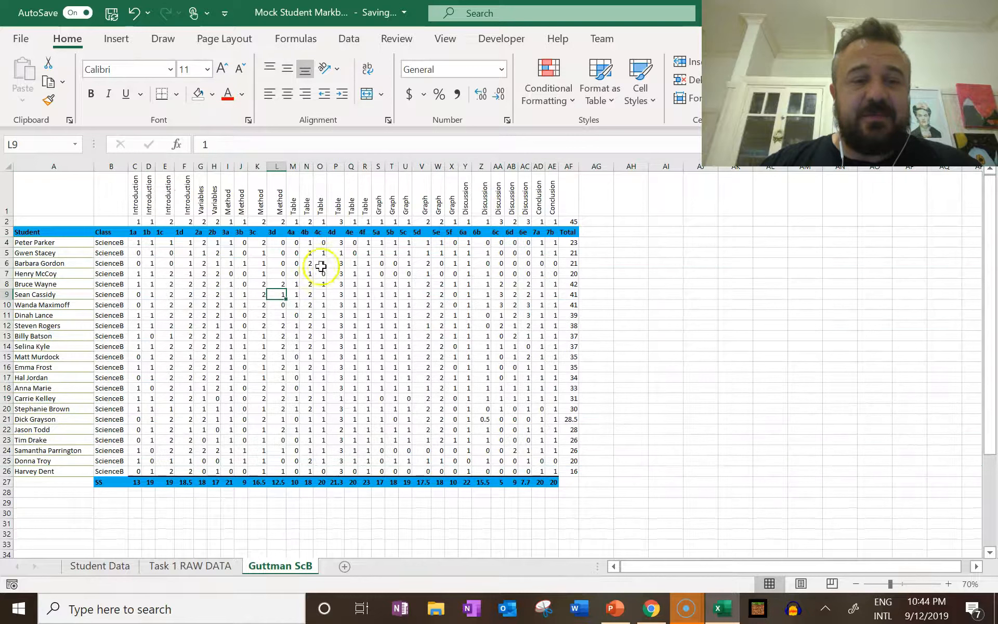
Start a custom sort on the student rows A4:AF26 of the Guttman ScB sheet, with the orientation kept at top to bottom
left_click(463, 314)
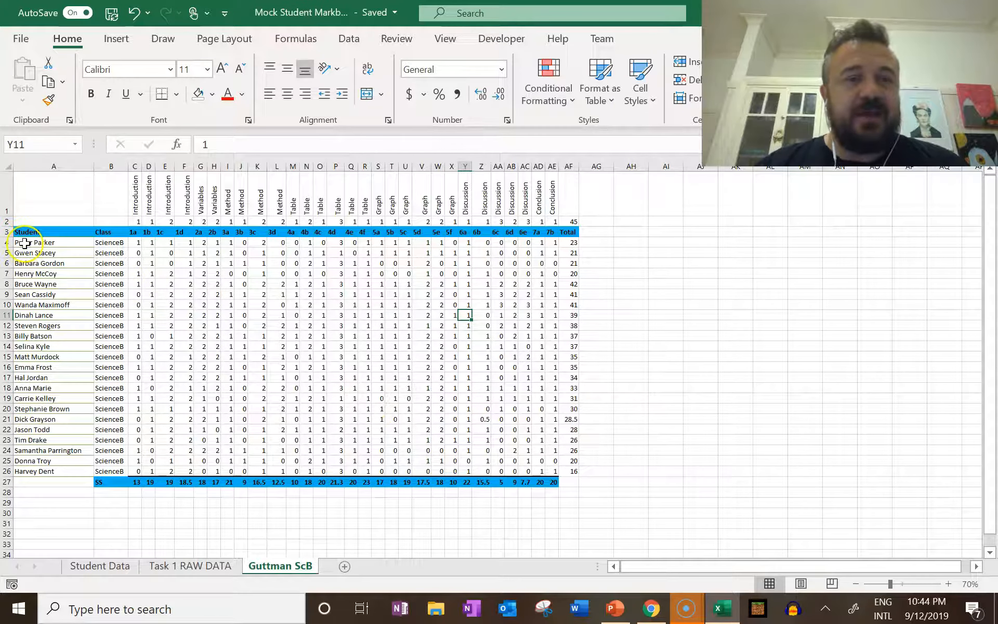
left_click_drag(27, 243, 558, 469)
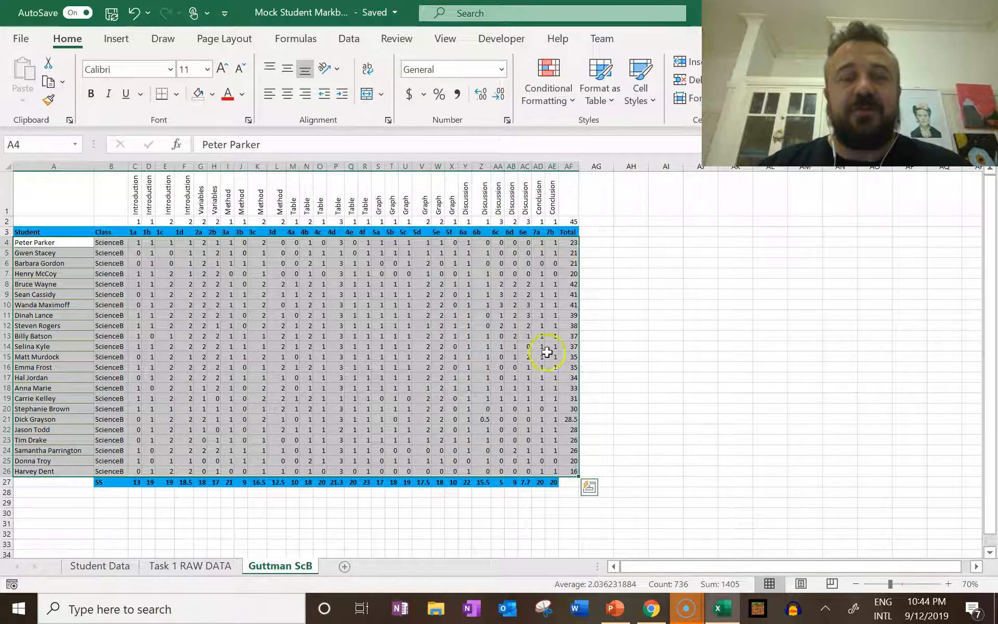
left_click(358, 46)
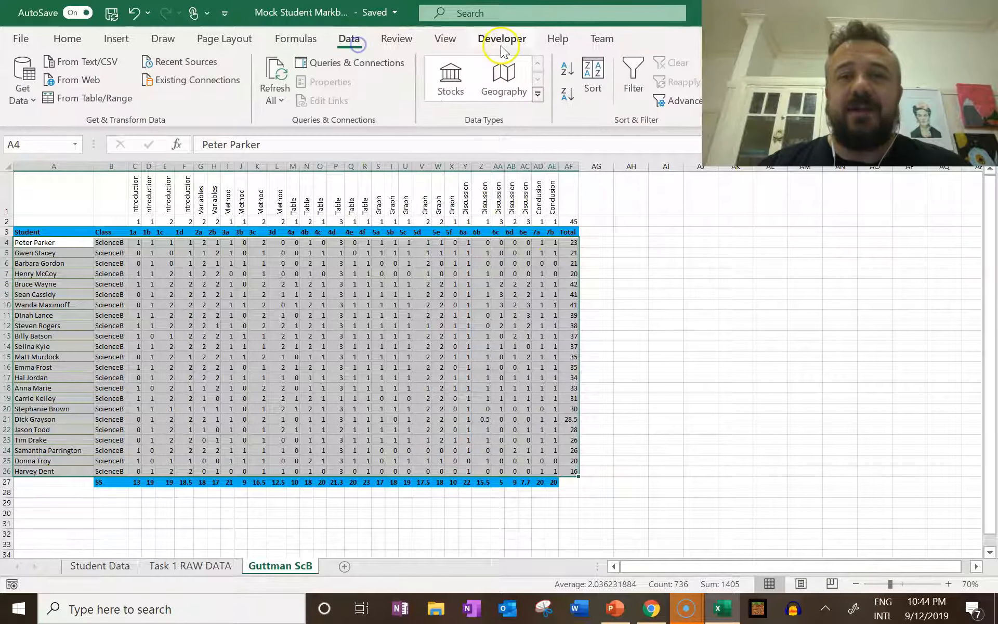
left_click(593, 78)
left_click(588, 362)
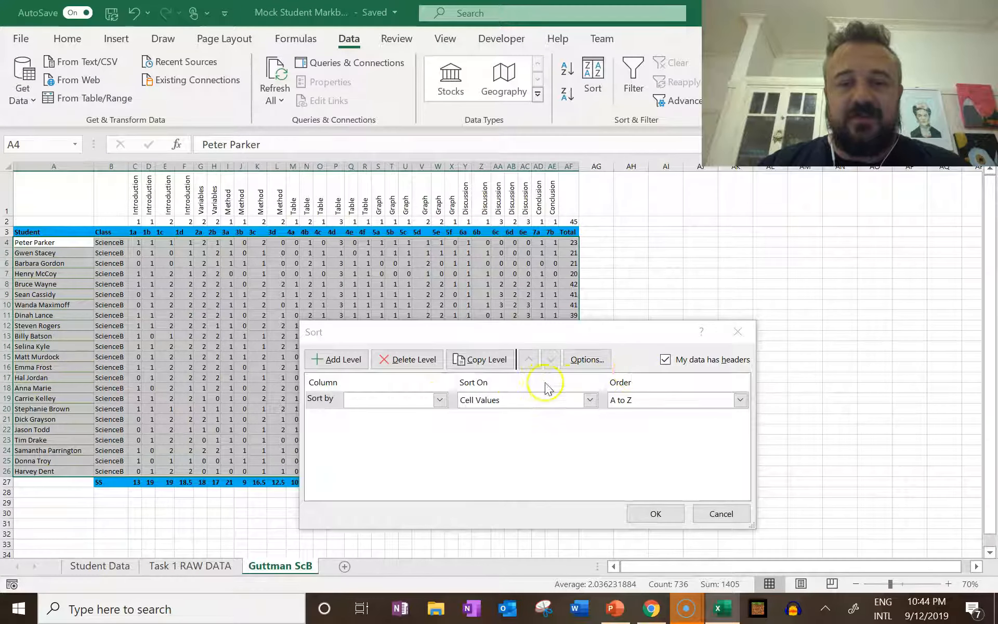
left_click(596, 364)
left_click(596, 367)
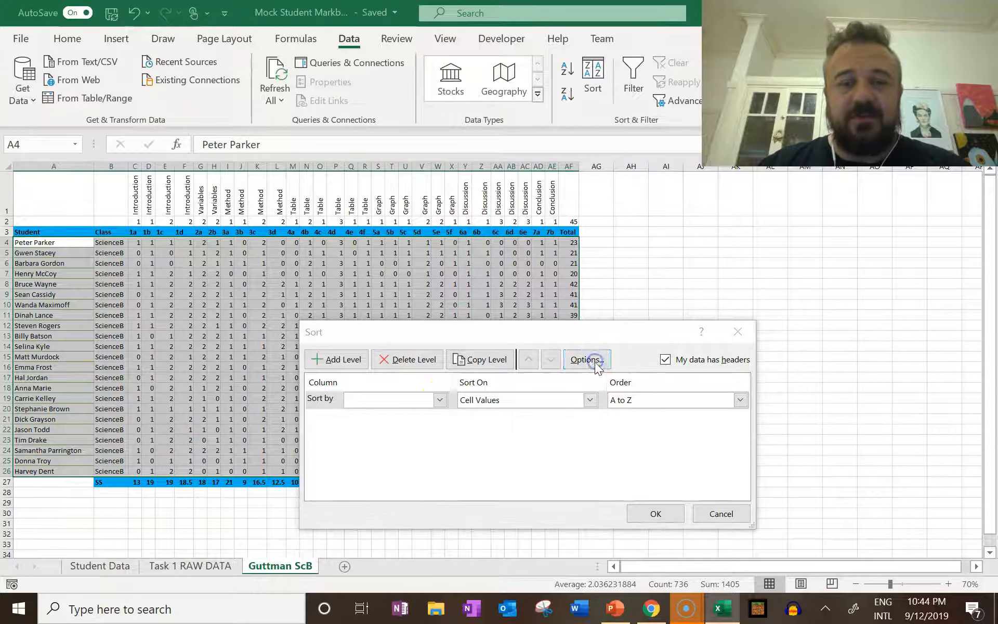
left_click(493, 468)
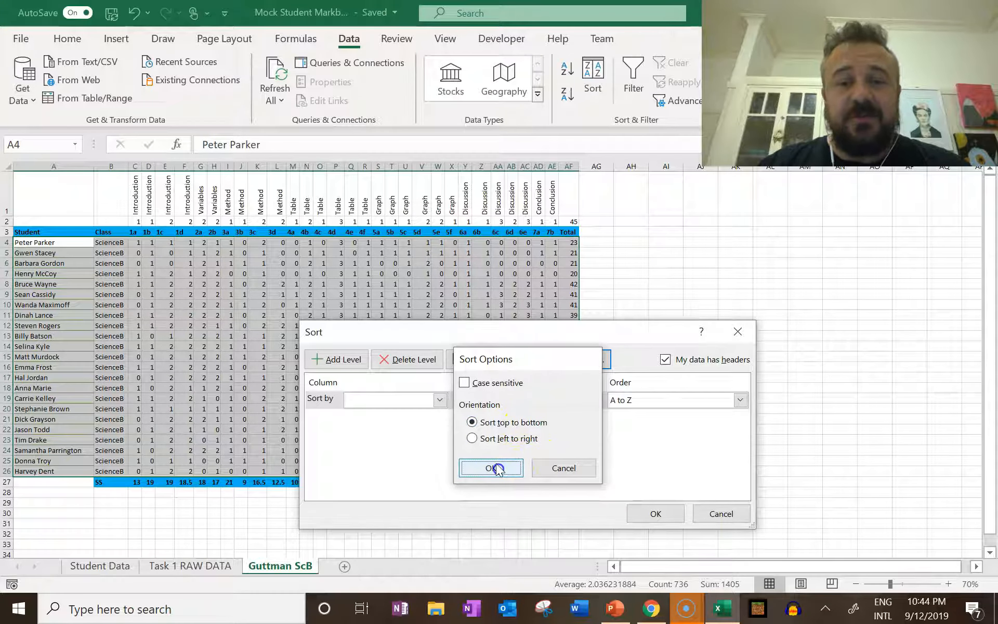
Sort the student rows by Total on cell values, from smallest to largest
left_click(439, 399)
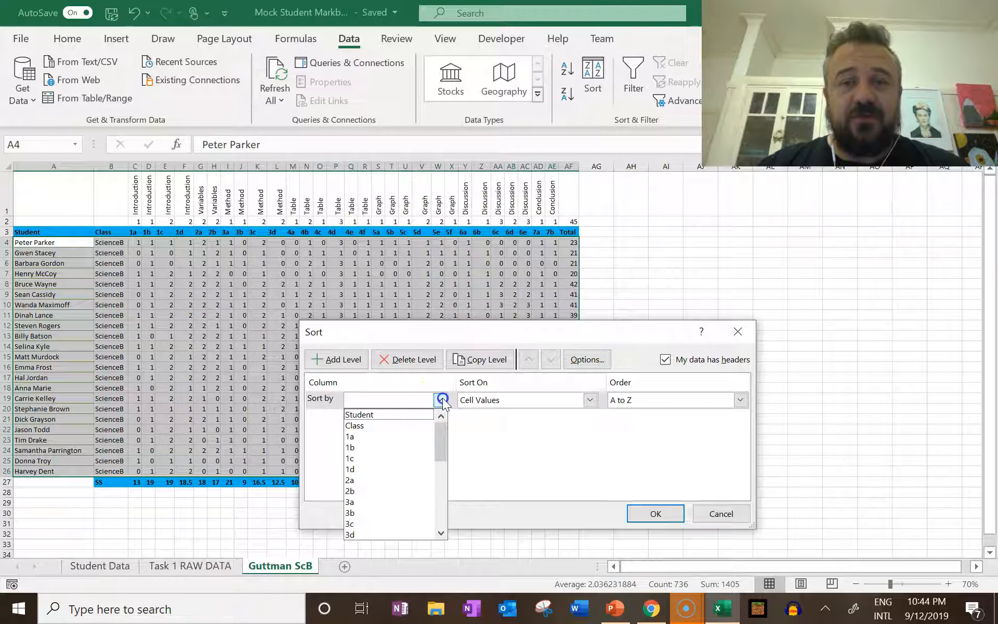
left_click_drag(442, 425, 437, 528)
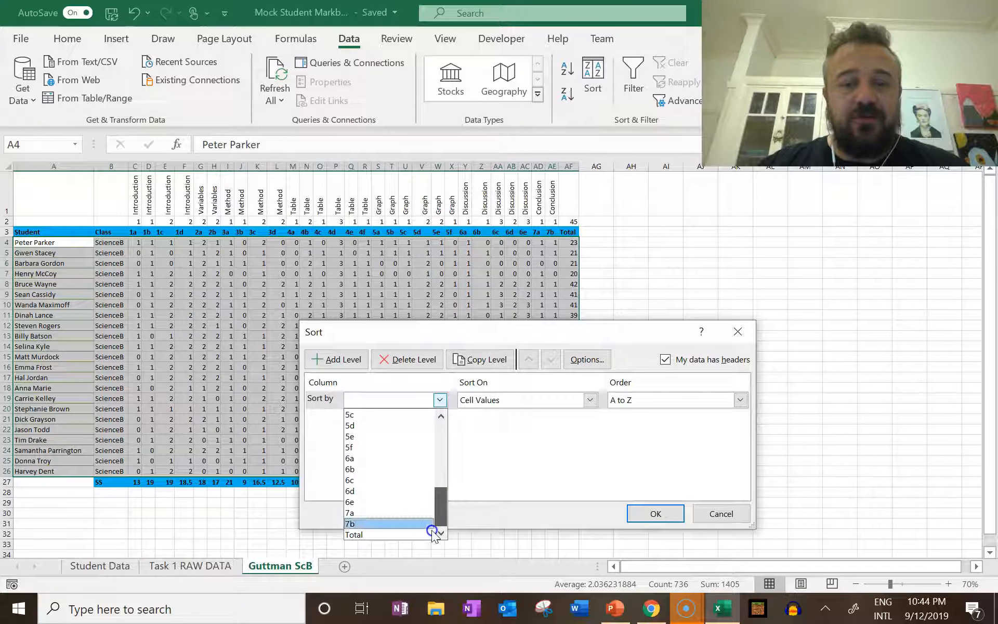
left_click(399, 534)
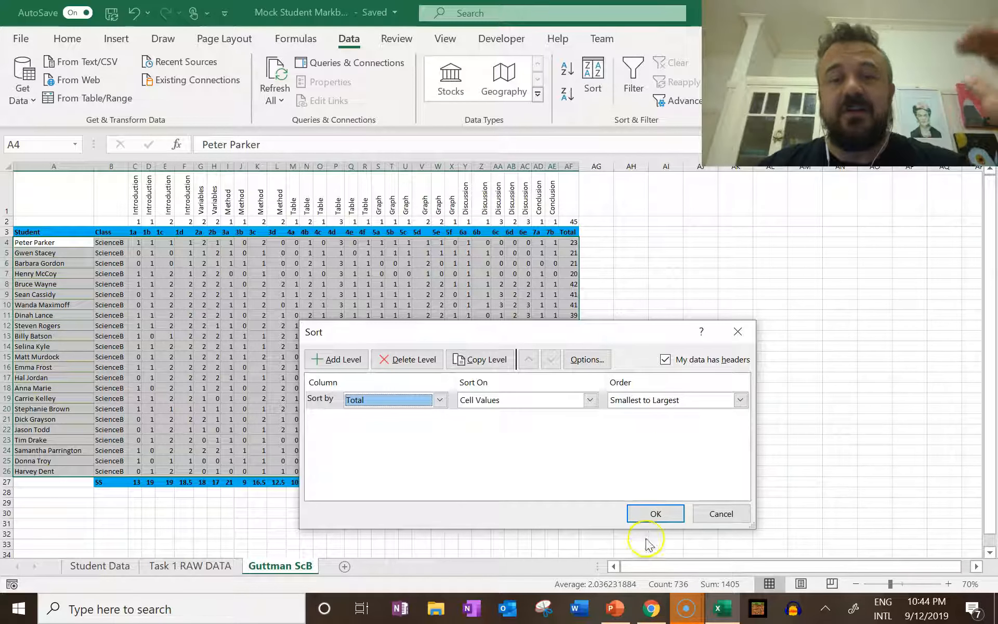
left_click(656, 516)
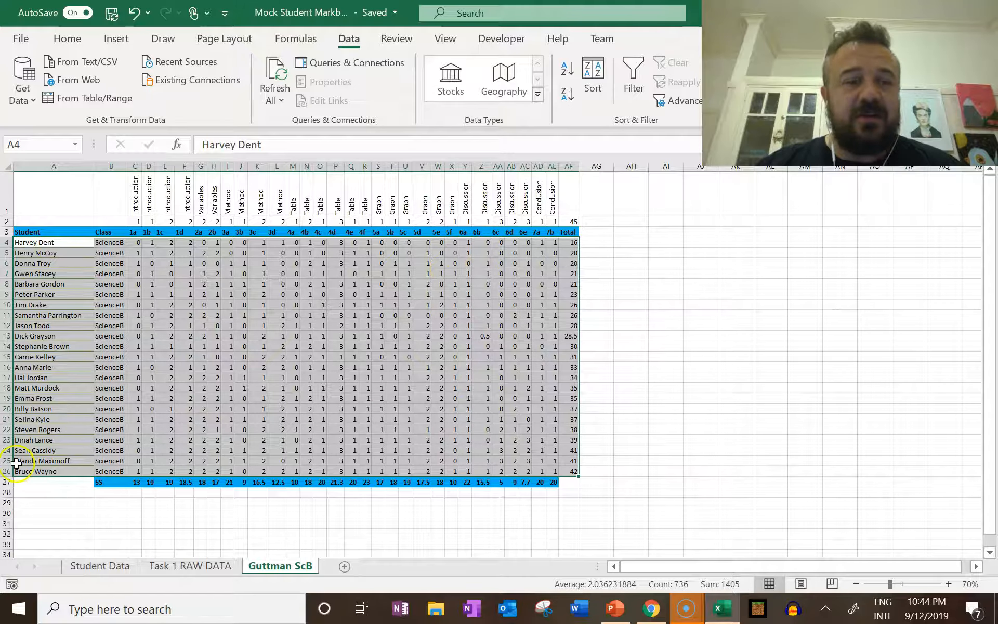
right_click(578, 471)
left_click(914, 383)
left_click(766, 408)
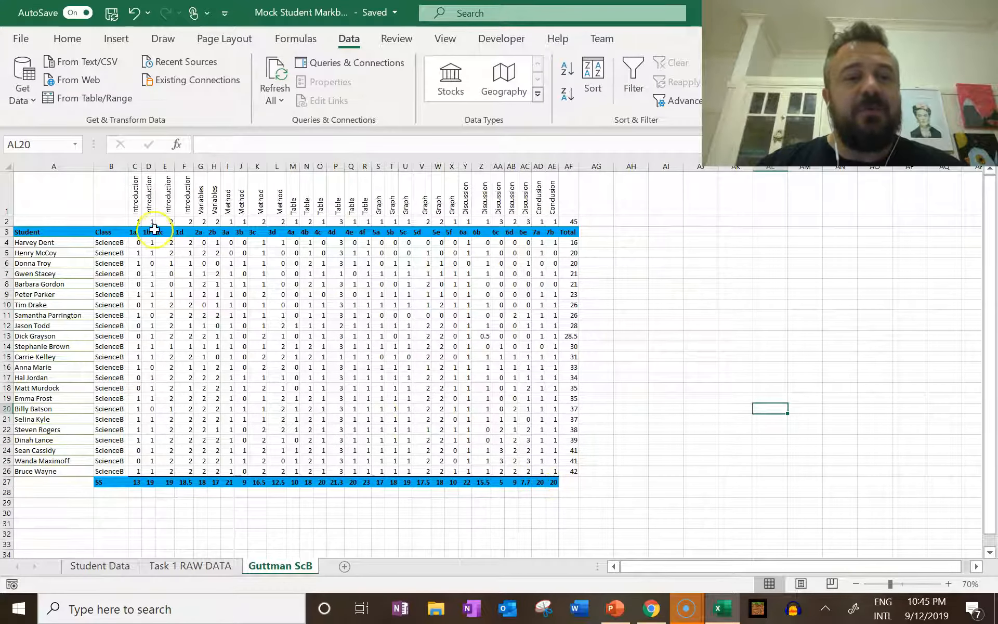
left_click(136, 193)
left_click_drag(137, 193, 553, 481)
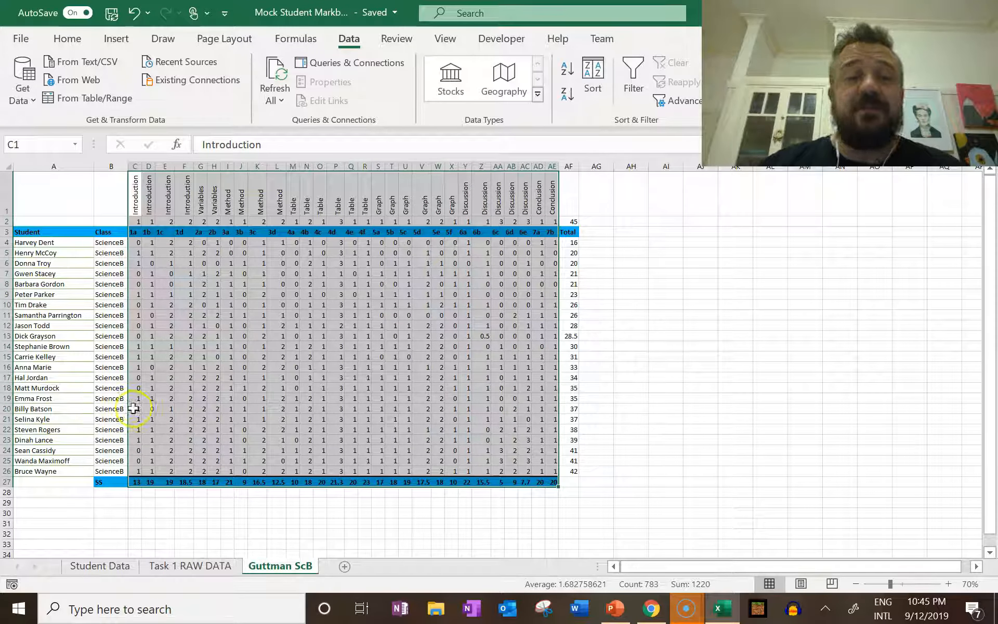
left_click(593, 76)
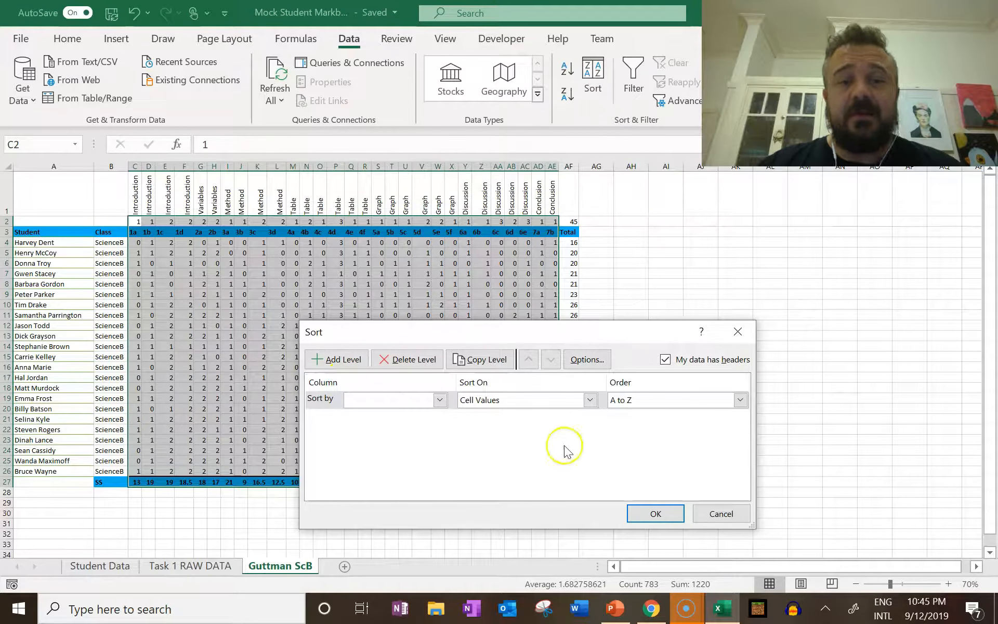
left_click(721, 514)
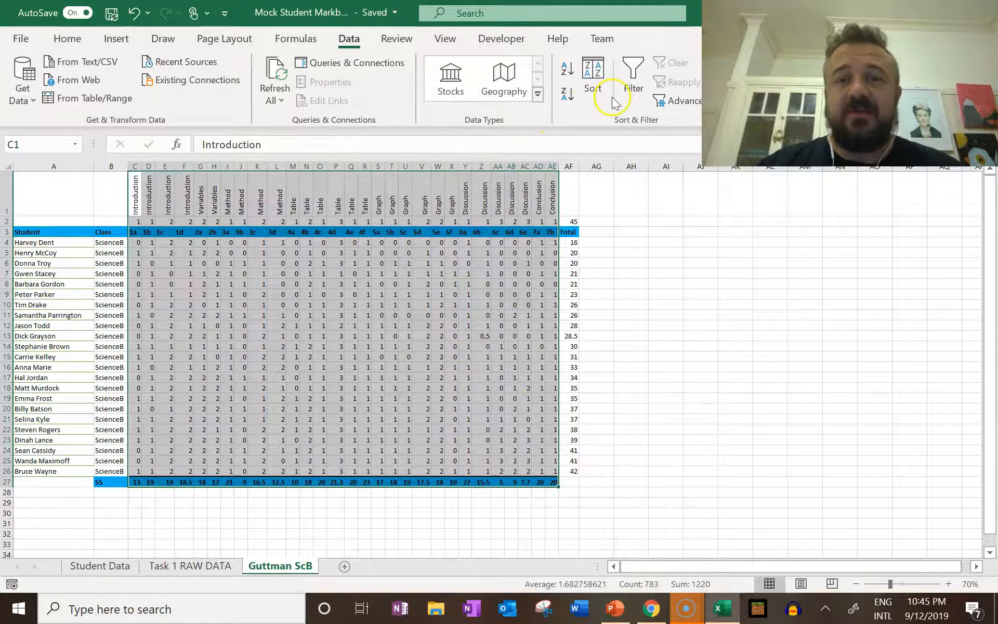
left_click(592, 79)
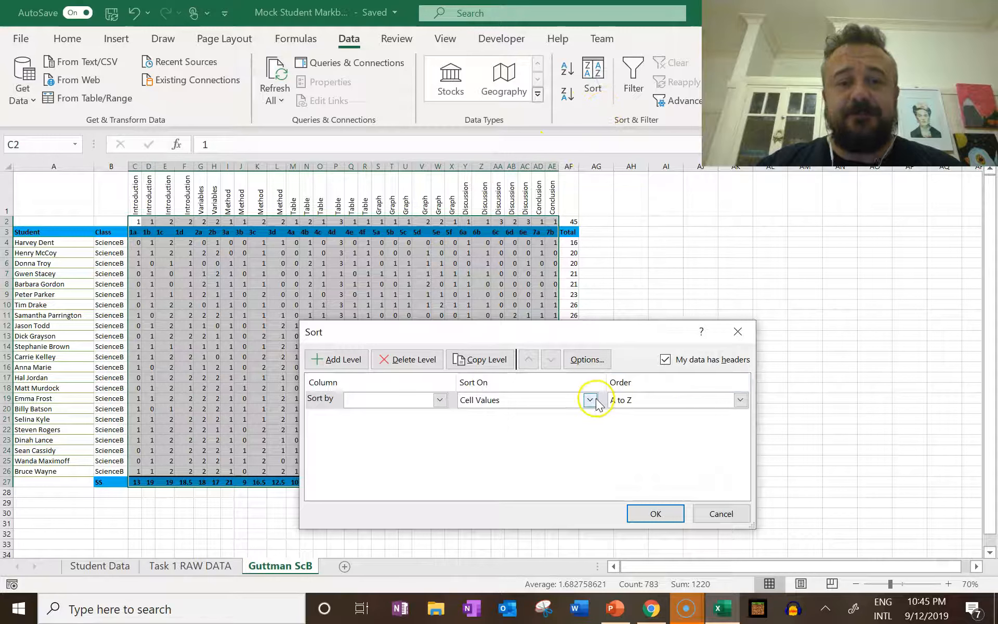
left_click(732, 514)
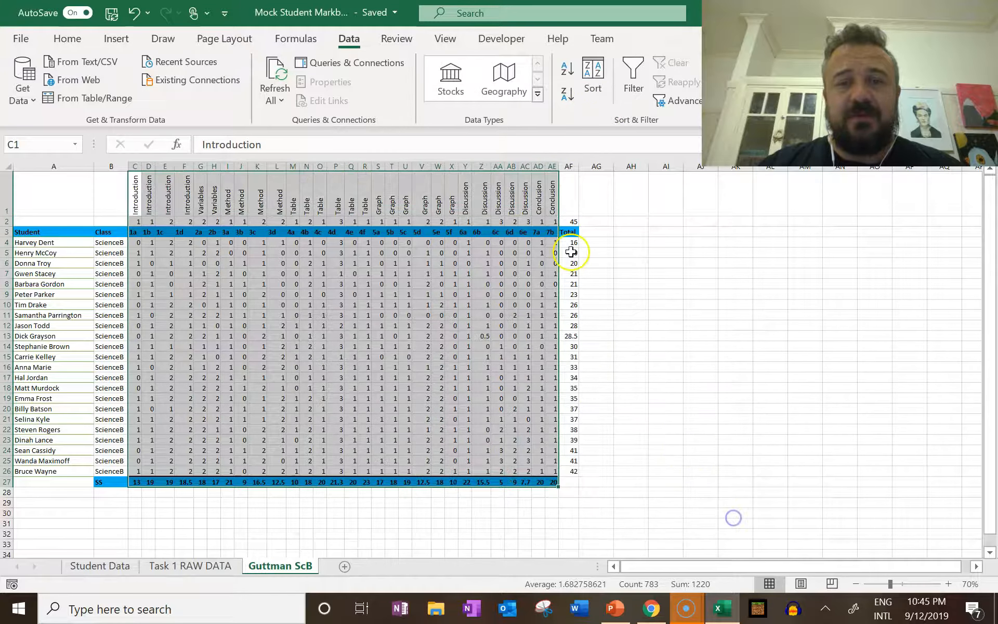
Start a custom sort on the question columns, range C1:AE27, with the orientation set to left to right
left_click_drag(548, 188, 140, 484)
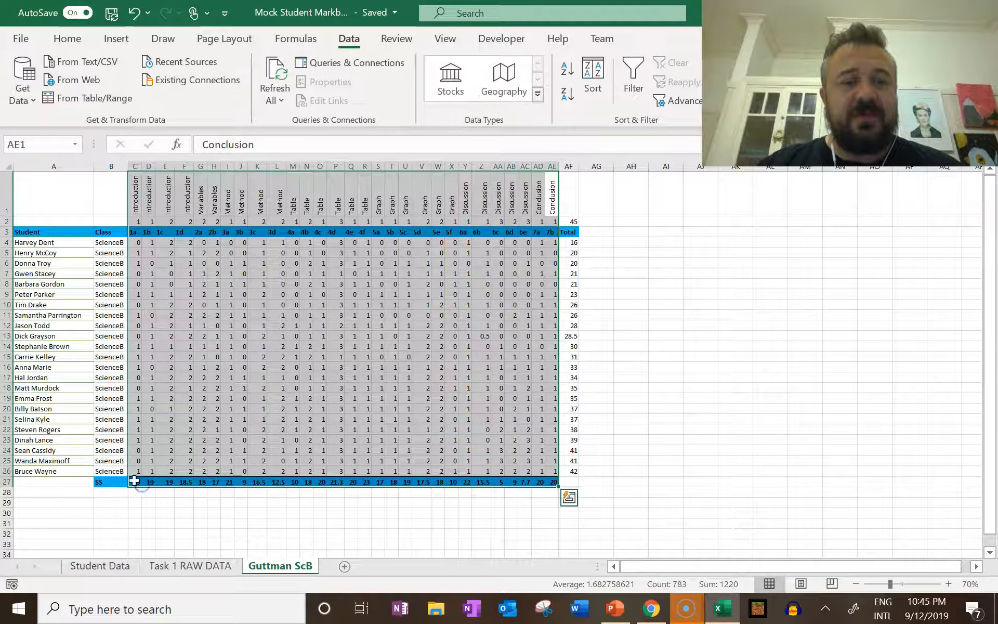
left_click(594, 74)
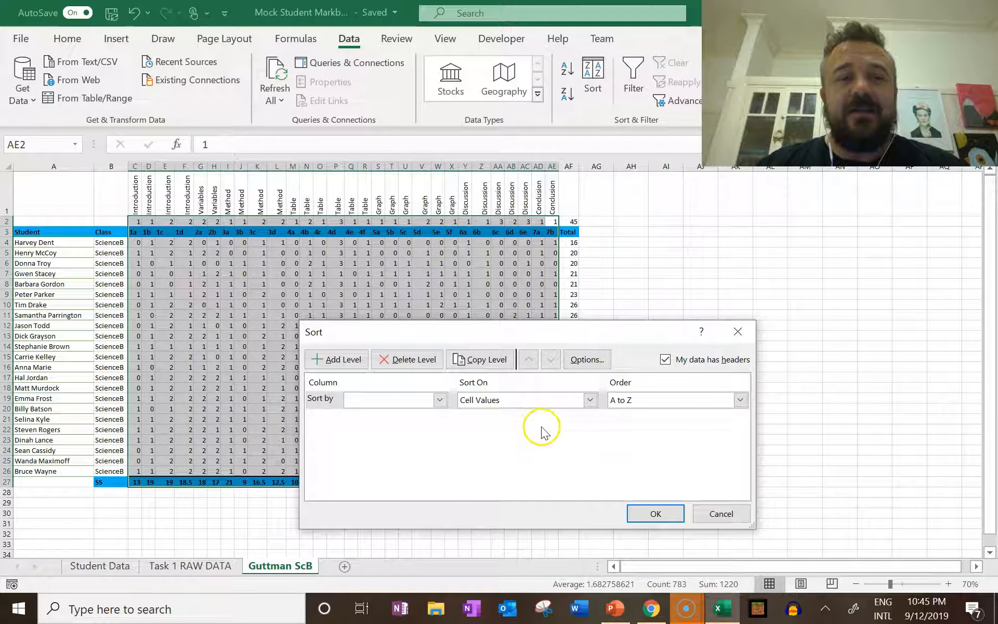
left_click(598, 359)
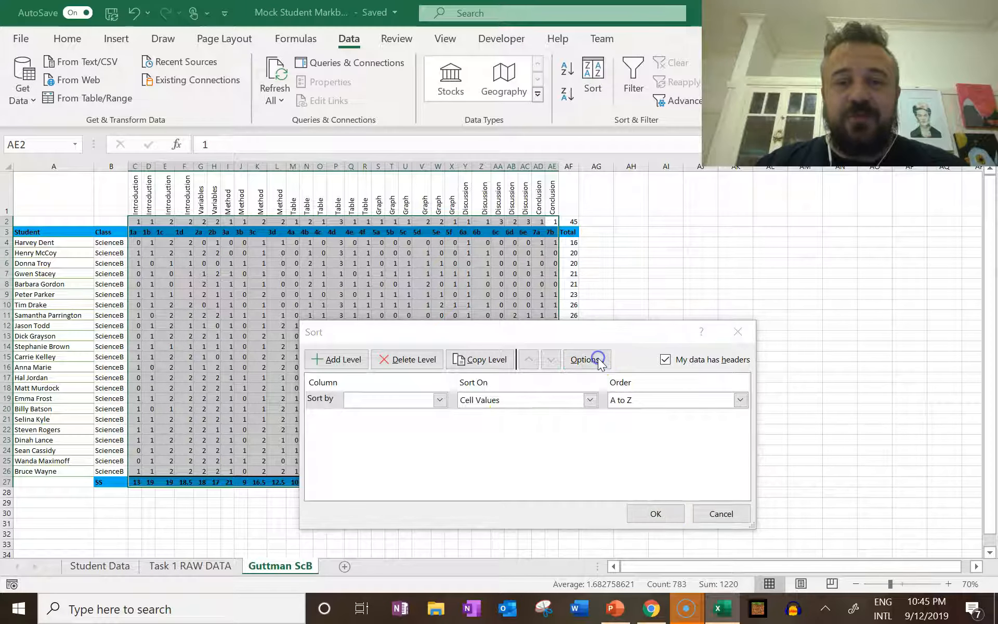
left_click(526, 440)
left_click(490, 467)
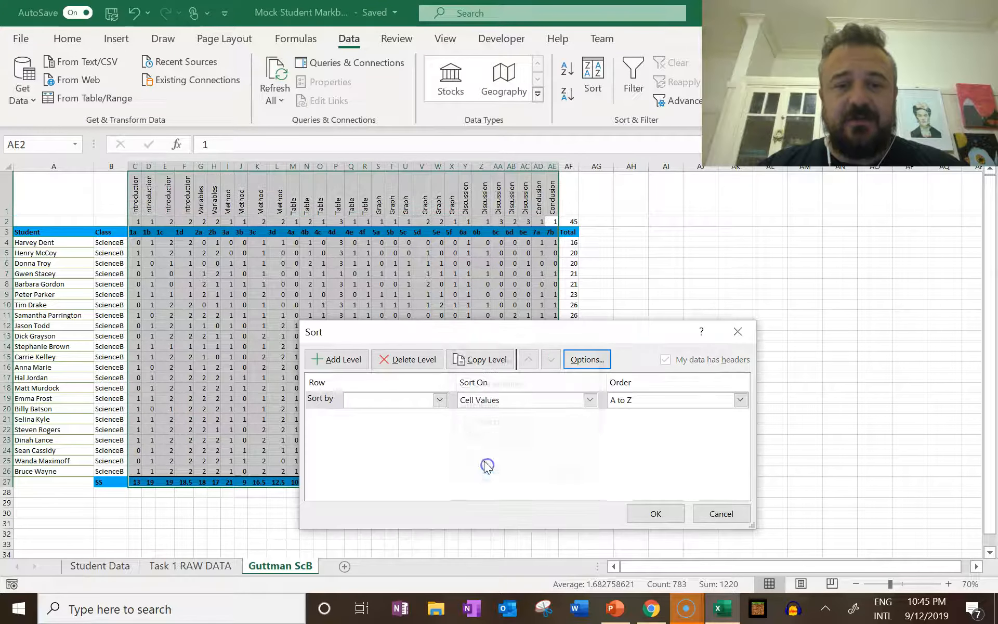
Sort the question columns by the SS values in Row 27, from largest to smallest
left_click(440, 401)
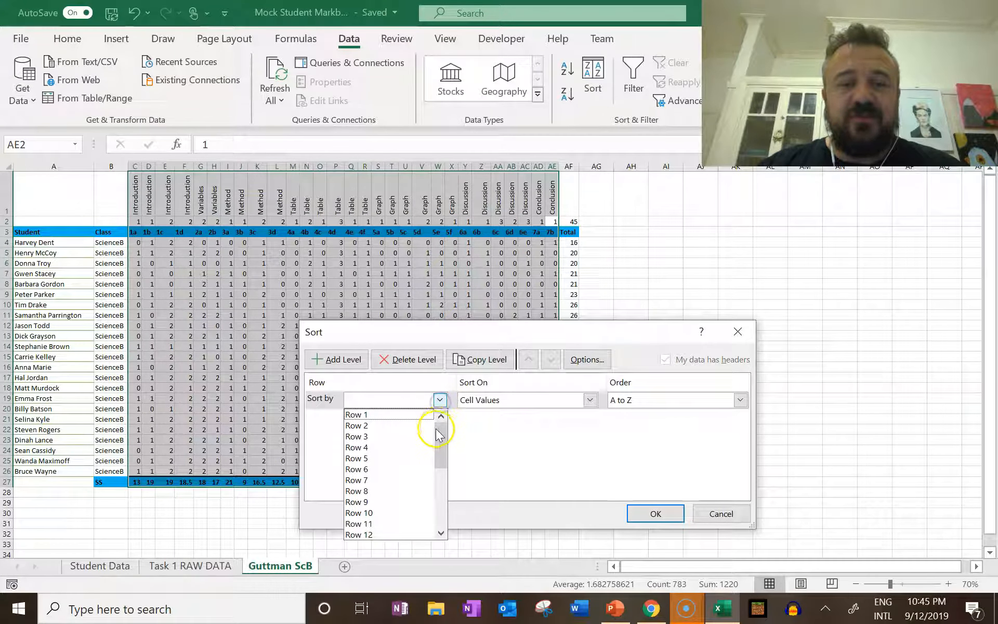
left_click_drag(442, 446, 441, 546)
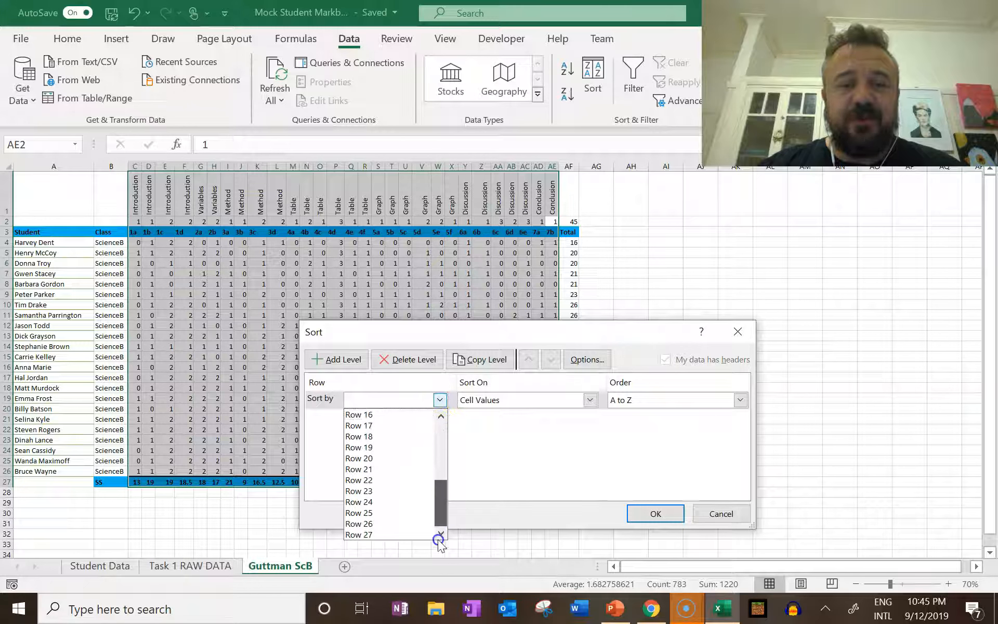
left_click(390, 536)
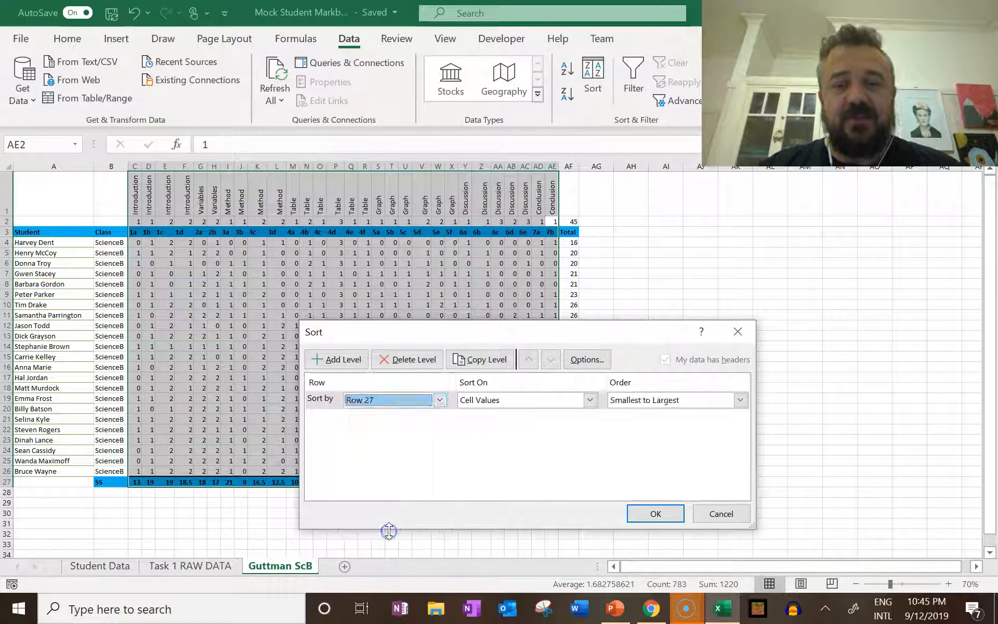
left_click(639, 401)
left_click(638, 426)
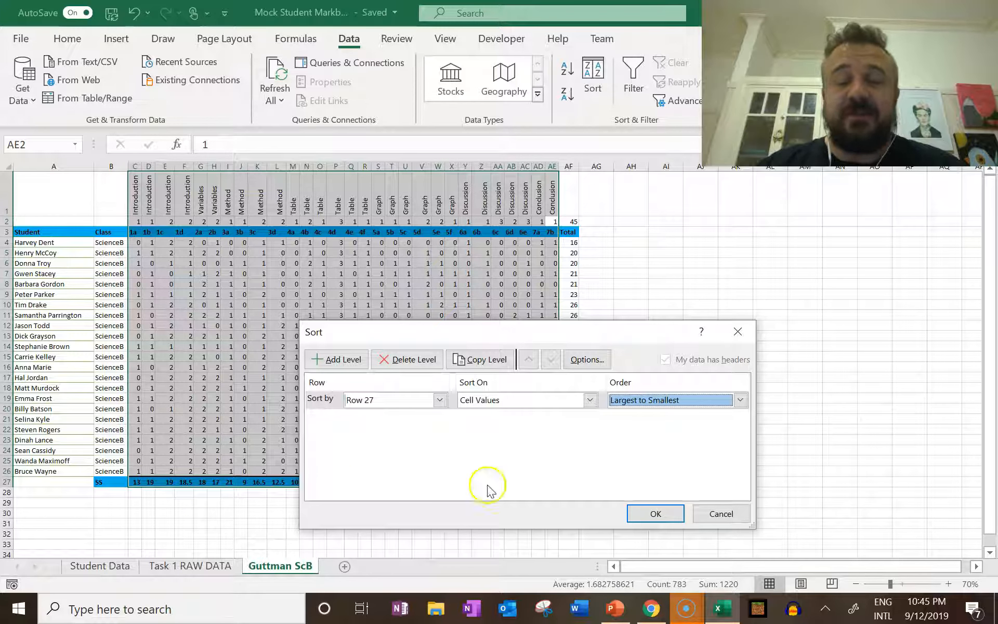
left_click(656, 513)
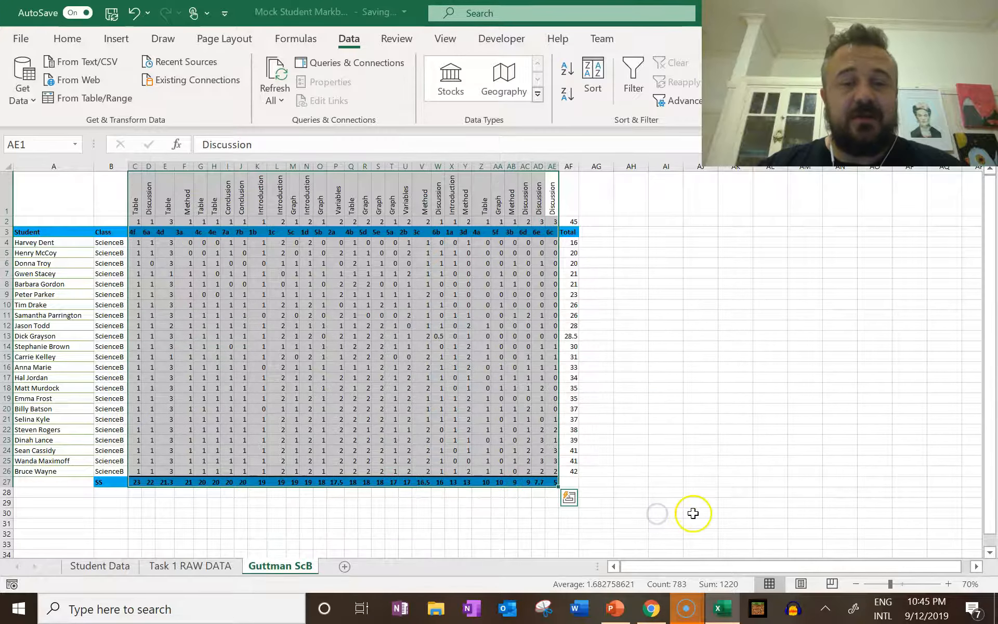
left_click(693, 513)
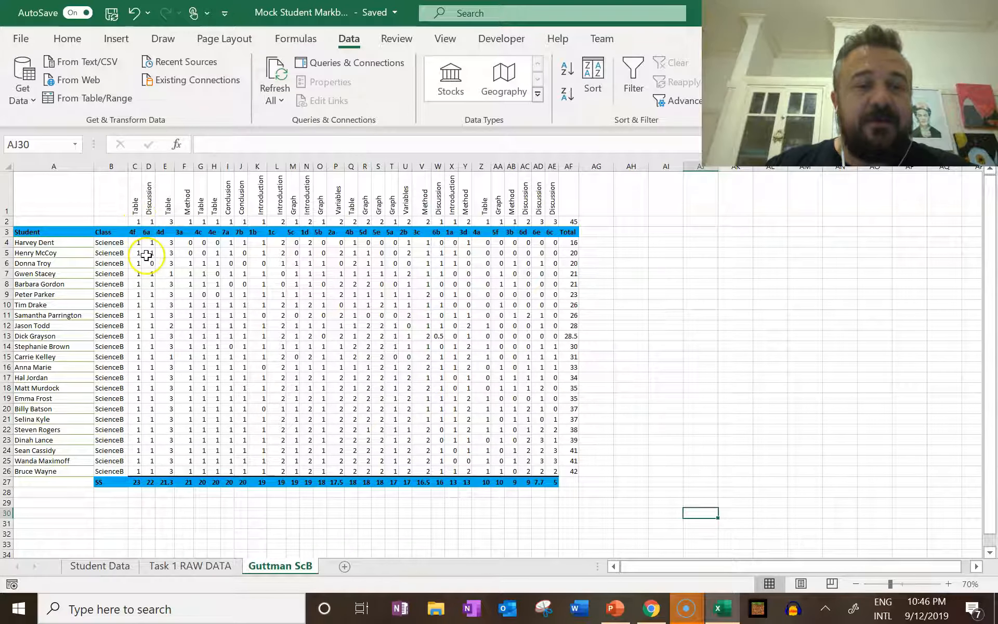
left_click(134, 235)
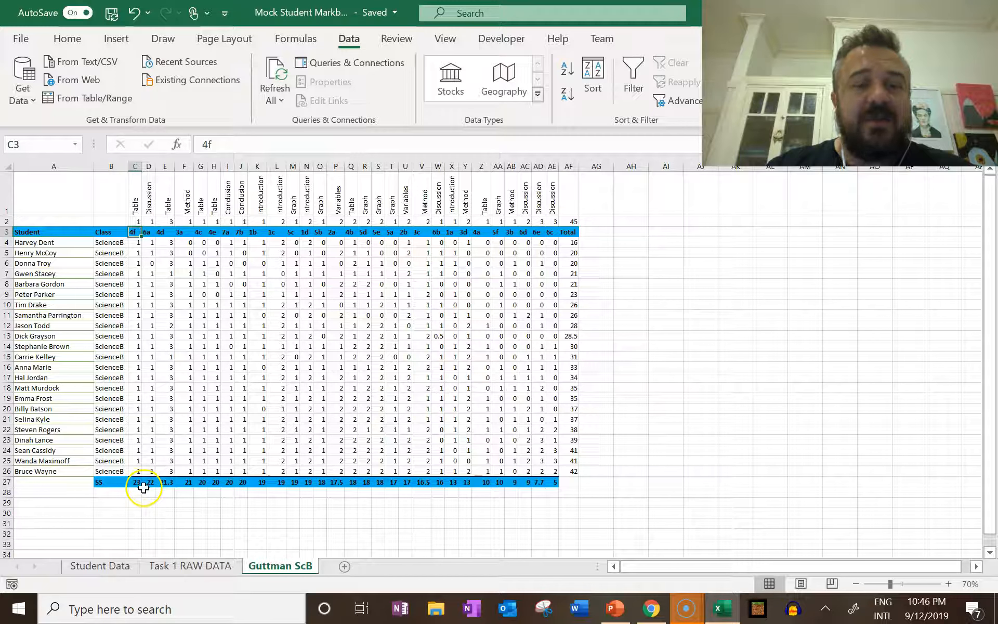
left_click_drag(57, 242, 54, 476)
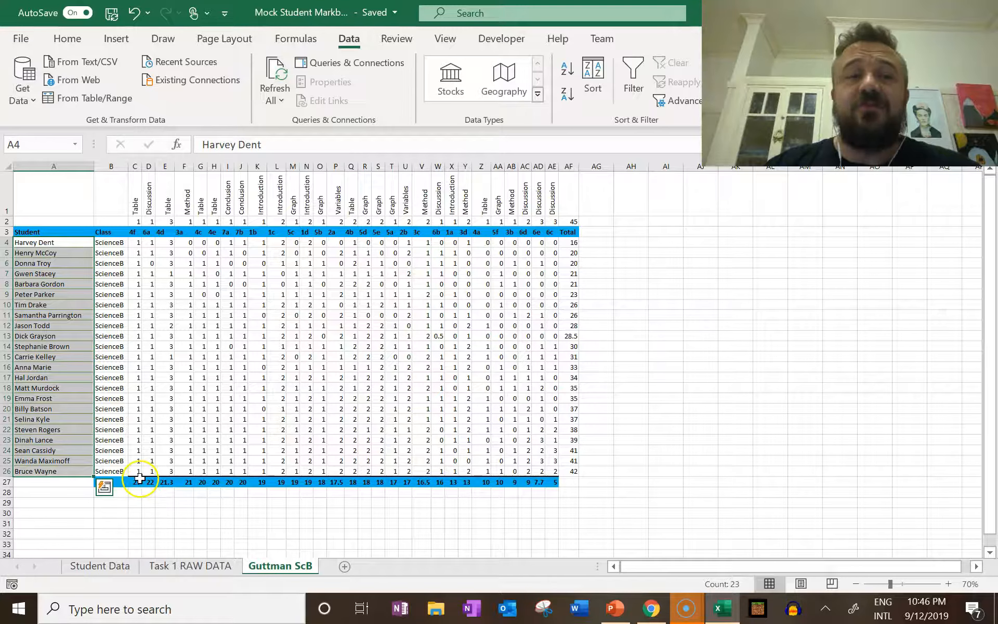
left_click(137, 243)
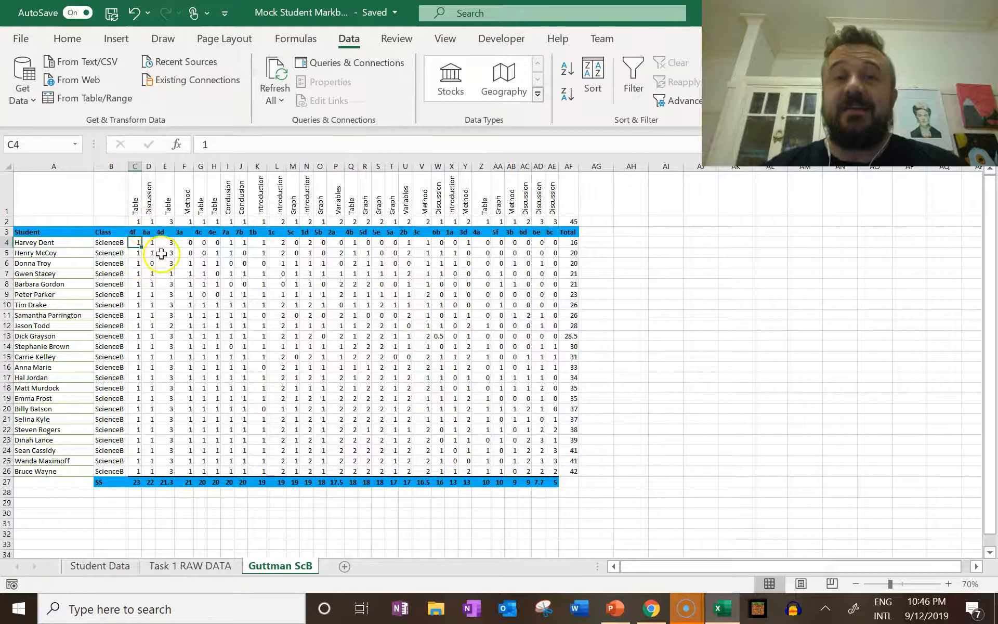
left_click(149, 223)
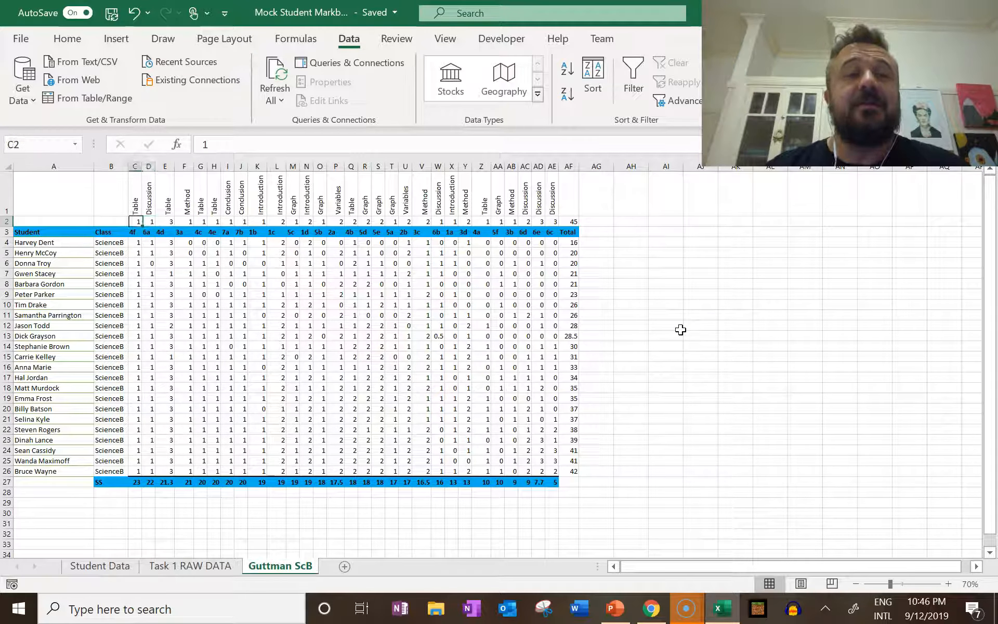
Apply the Green - Yellow - Red color scale to the student scores, rows 4 to 26, of all question columns worth 1 mark
left_click_drag(138, 243, 151, 472)
left_click_drag(183, 242, 253, 476)
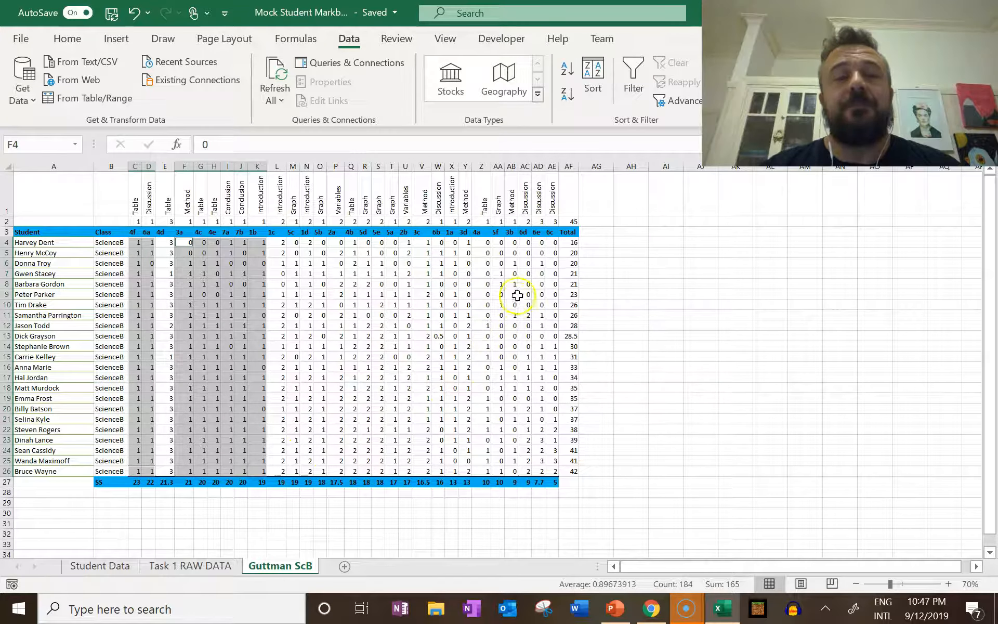
left_click_drag(293, 242, 289, 464)
left_click_drag(321, 242, 323, 471)
left_click_drag(392, 242, 385, 471)
left_click_drag(438, 242, 452, 471)
left_click_drag(488, 242, 513, 471)
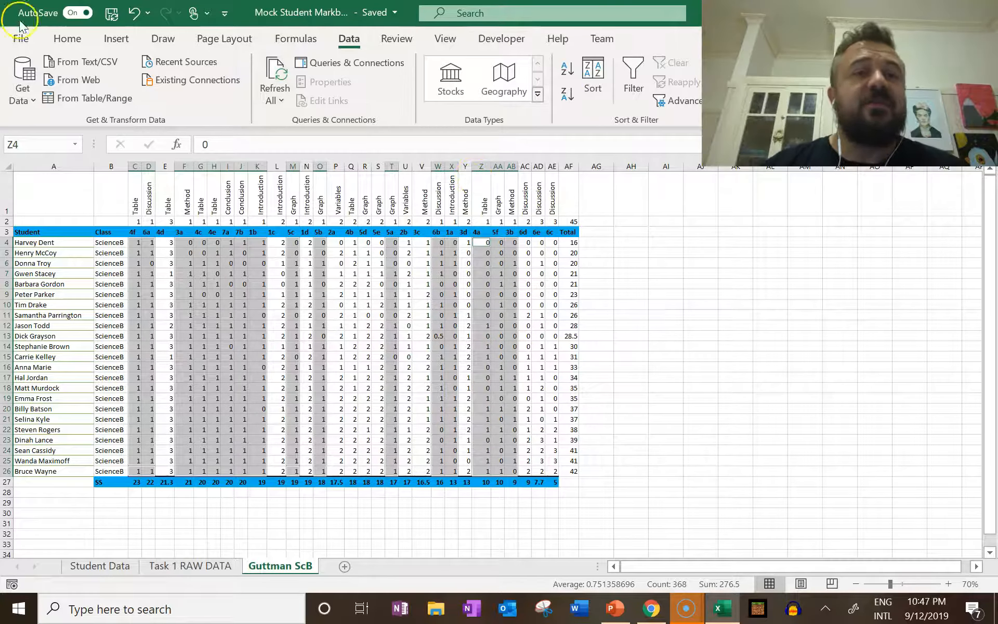
left_click(70, 38)
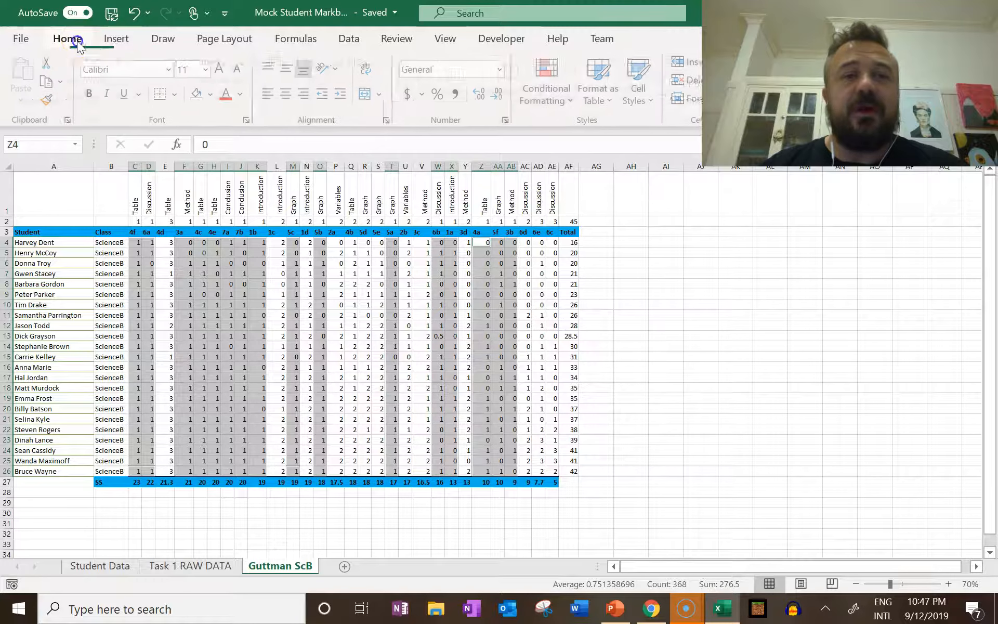
left_click(545, 99)
mouse_move(627, 265)
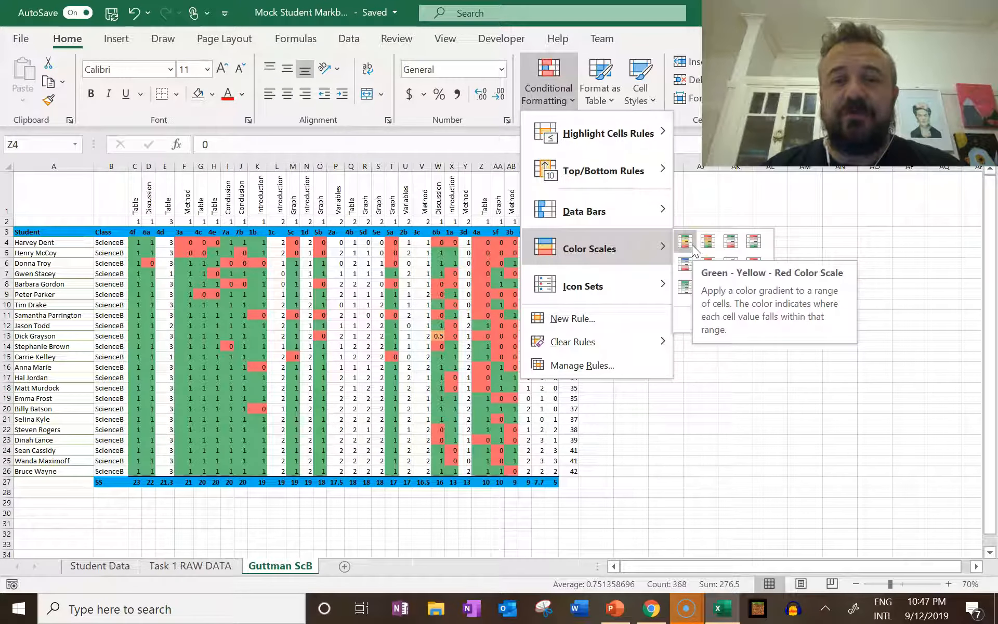
left_click(692, 247)
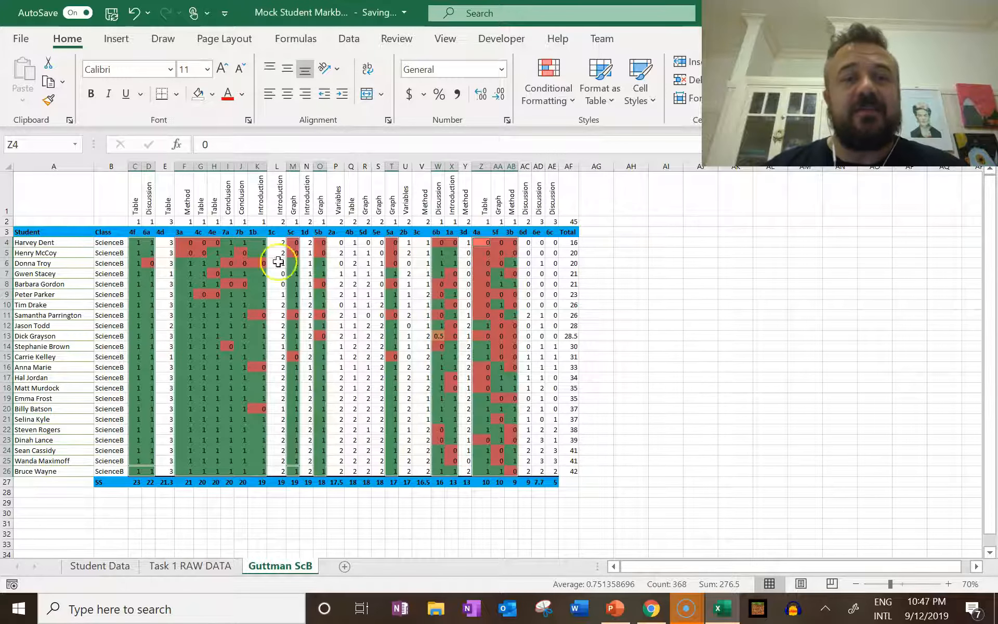
Apply the Green - Yellow - Red color scale to rows 4 to 26 of the 3-mark question columns E, AD and AE
left_click(169, 246)
left_click_drag(170, 247, 172, 471)
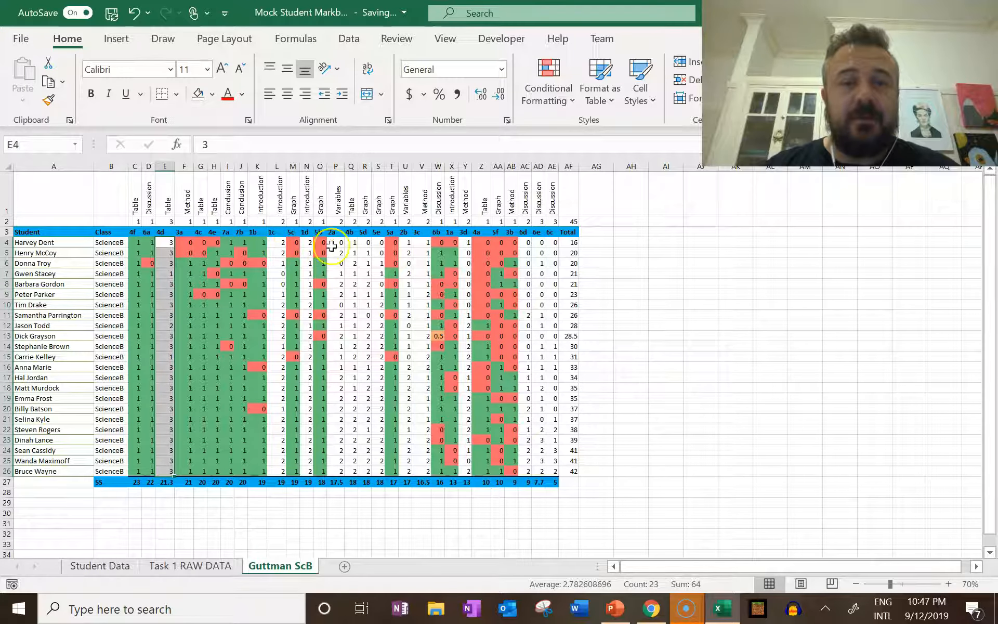
left_click_drag(539, 242, 547, 470, "ctrl")
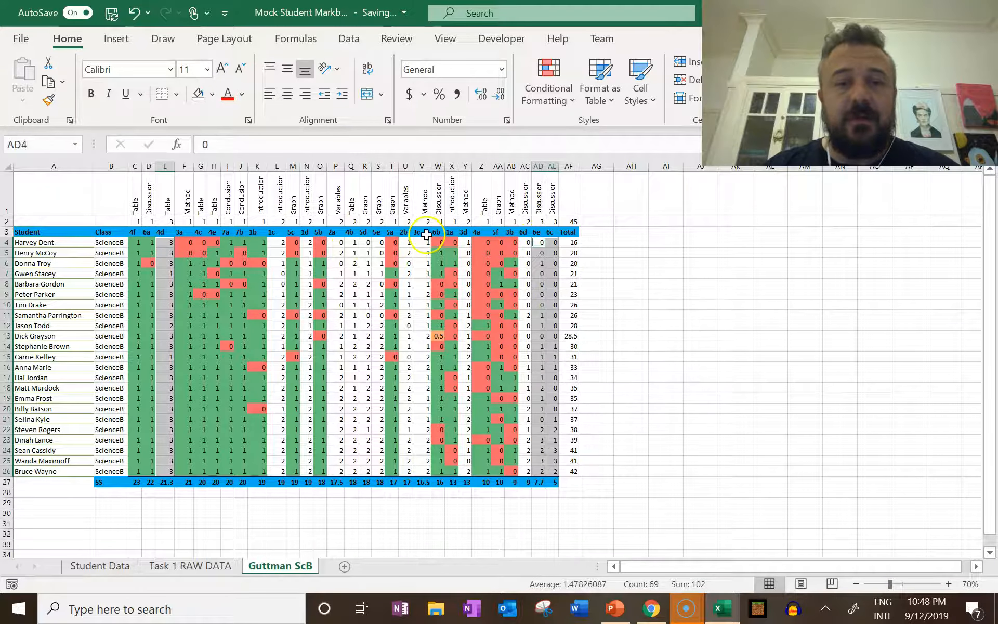
left_click(558, 93)
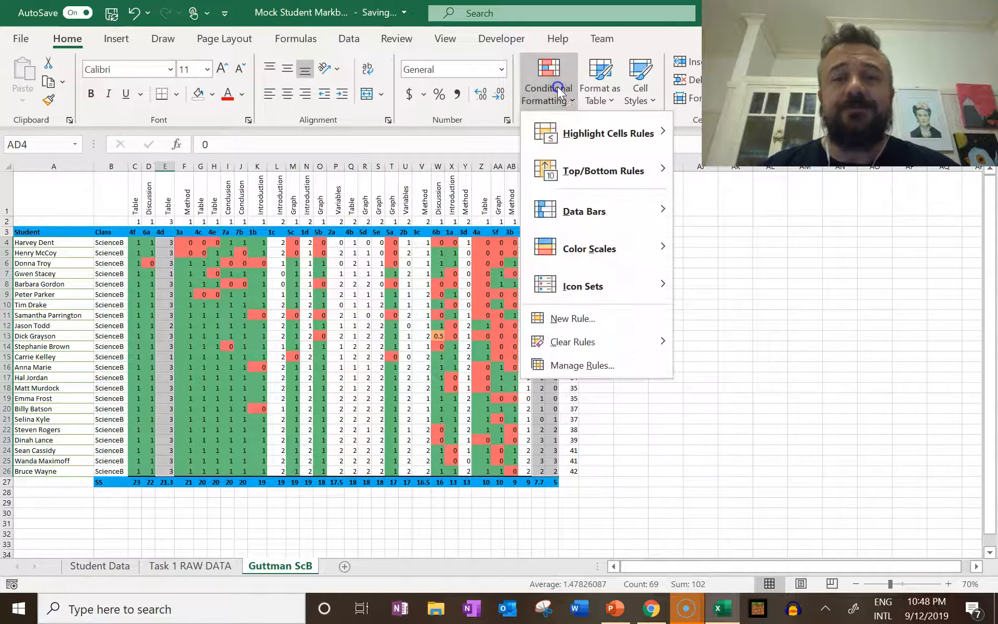
mouse_move(584, 252)
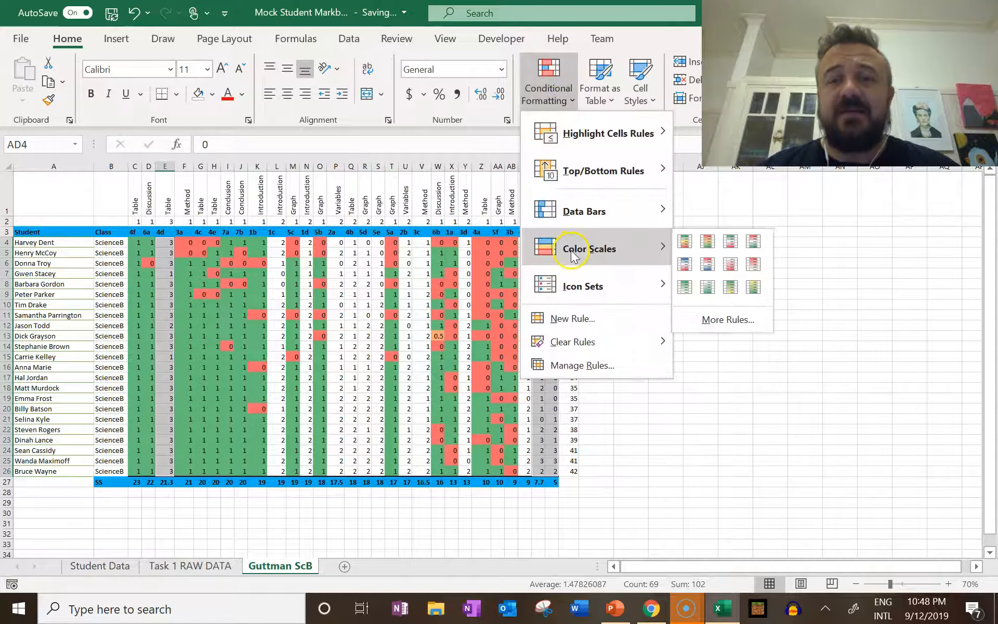
left_click(686, 242)
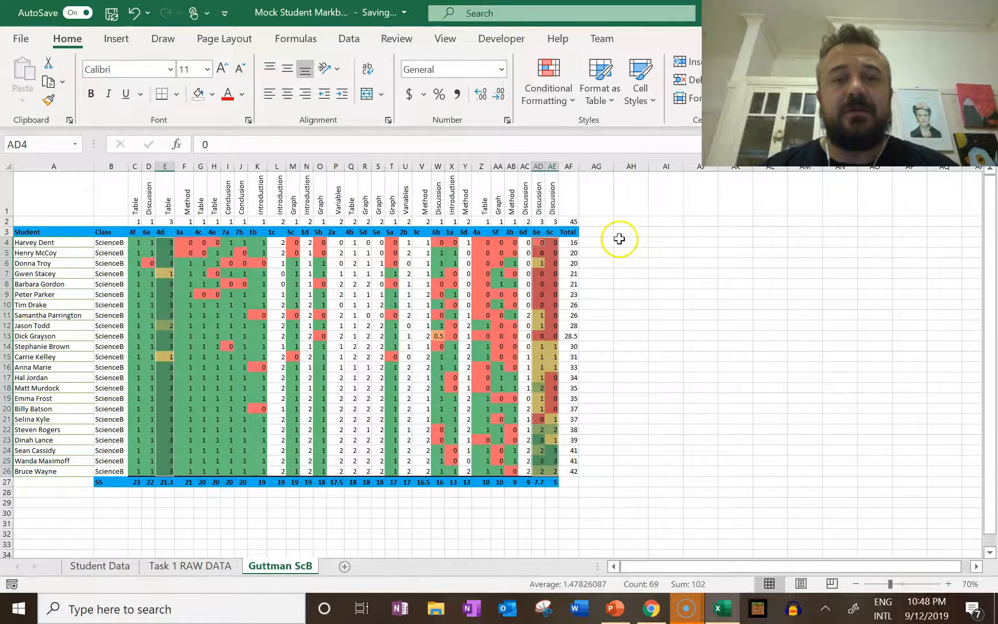
Apply the Green - Yellow - Red color scale to the student scores, rows 4 to 26, of all question columns worth 2 marks
left_click_drag(525, 242, 525, 470)
left_click_drag(465, 242, 464, 471)
left_click_drag(422, 242, 407, 471)
left_click_drag(379, 242, 334, 471)
left_click_drag(308, 243, 308, 471)
left_click_drag(276, 471, 283, 242)
left_click(549, 88)
mouse_move(571, 229)
left_click(686, 241)
left_click(631, 304)
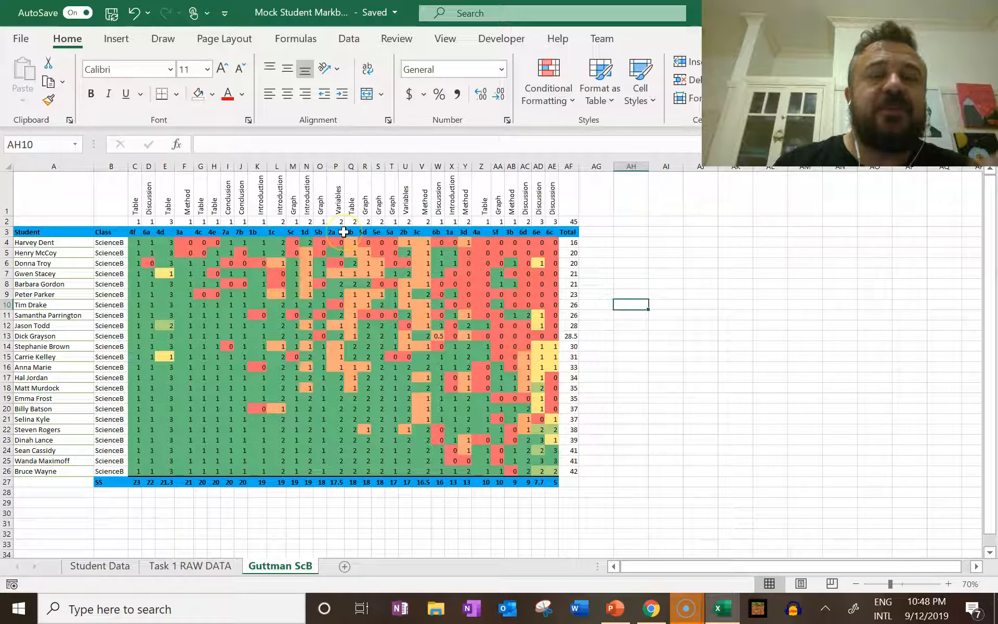
Set the black pen to its thickest width and draw a diagonal loop around the transition zone between green and red scores
left_click(163, 39)
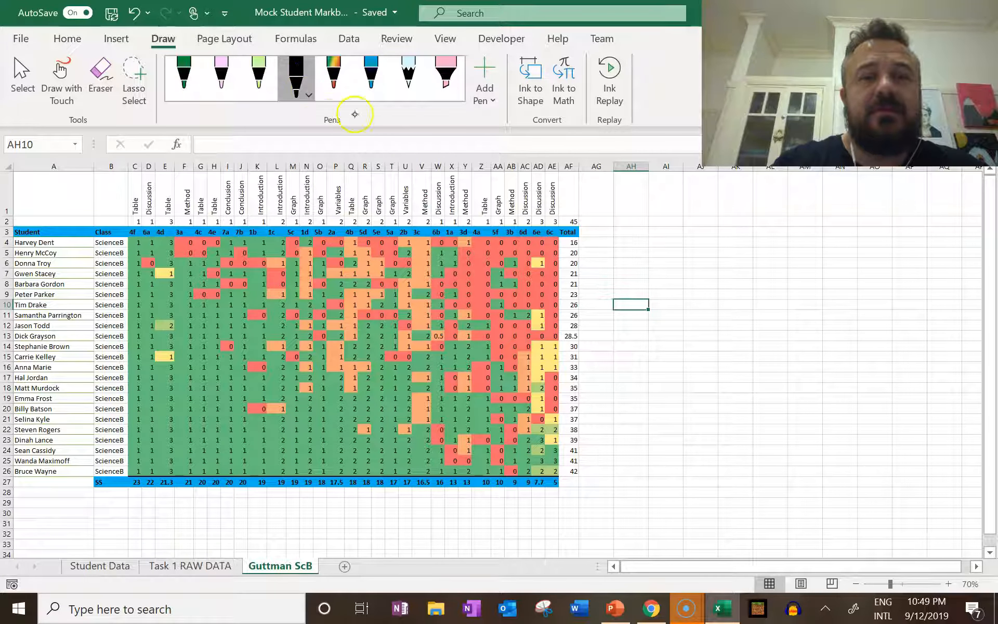
left_click(309, 95)
left_click(286, 179)
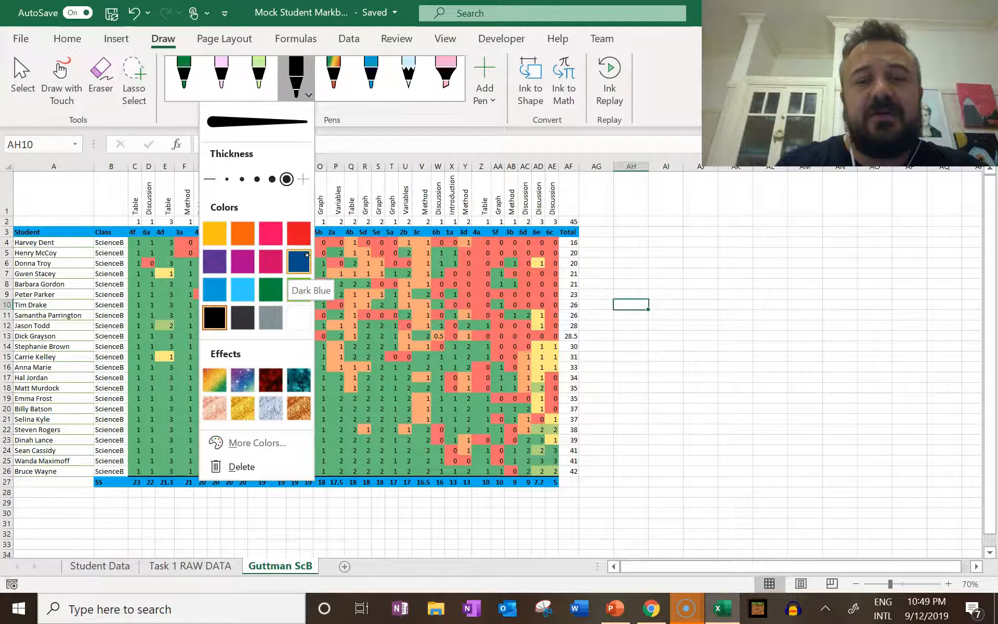
mouse_move(471, 437)
left_mouse_down()
mouse_move(519, 450)
mouse_move(546, 379)
mouse_move(367, 252)
mouse_move(229, 267)
mouse_move(494, 437)
left_mouse_up()
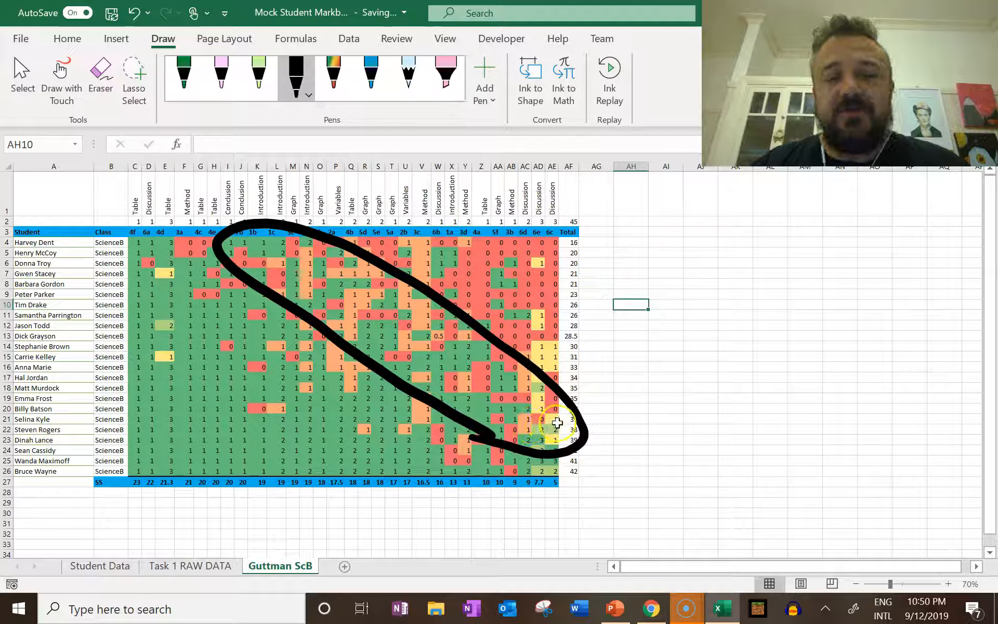
Examine the scores inside the diagonal zone in AA21:AE21 and near M4, then follow row 5 from M5 to AE5
left_click_drag(555, 419, 498, 419)
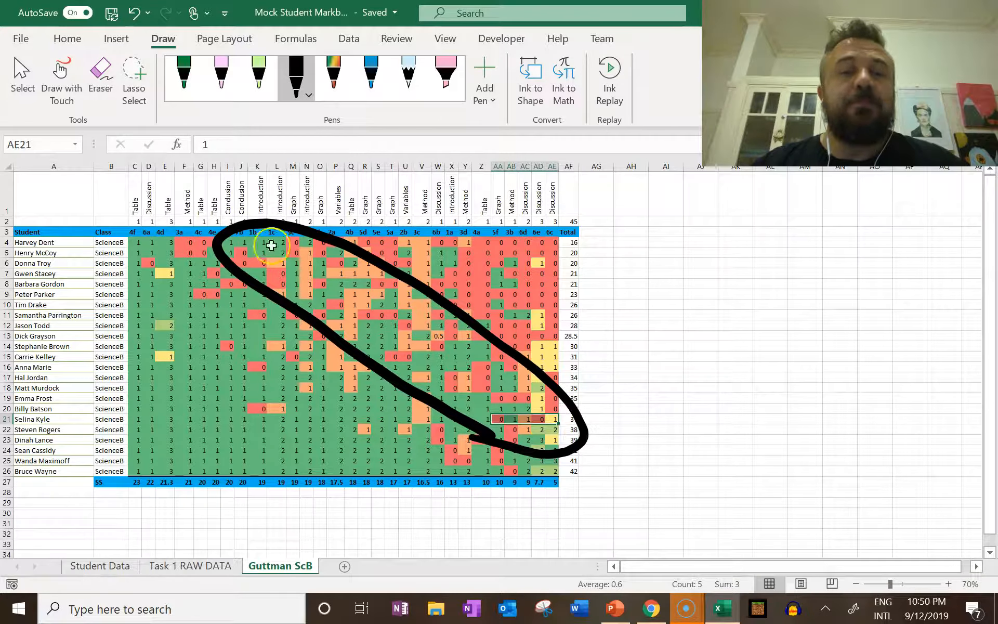
left_click(295, 252)
left_click(297, 244)
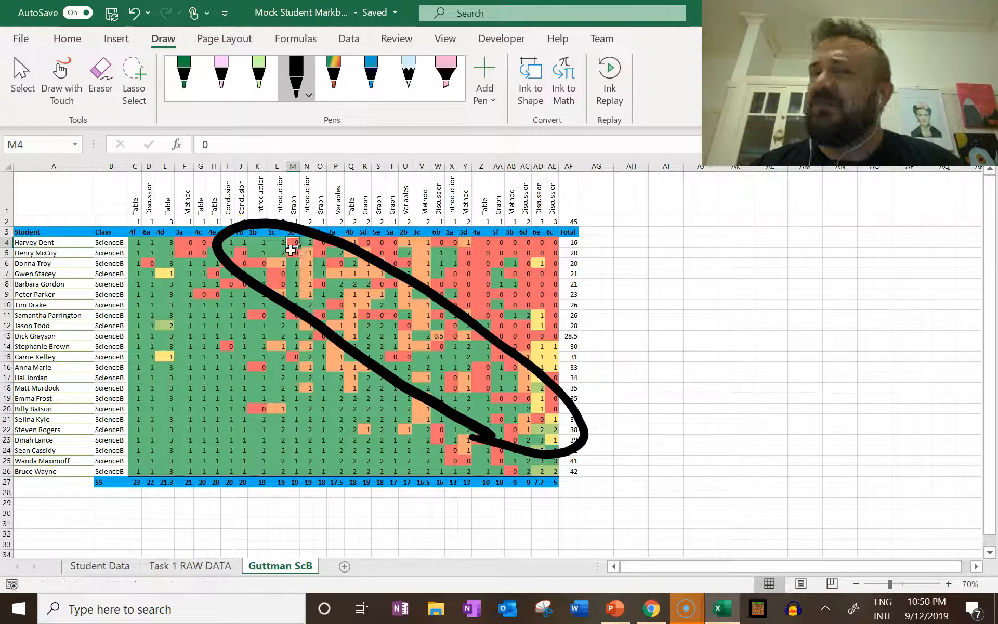
left_click(290, 253)
left_click(321, 253)
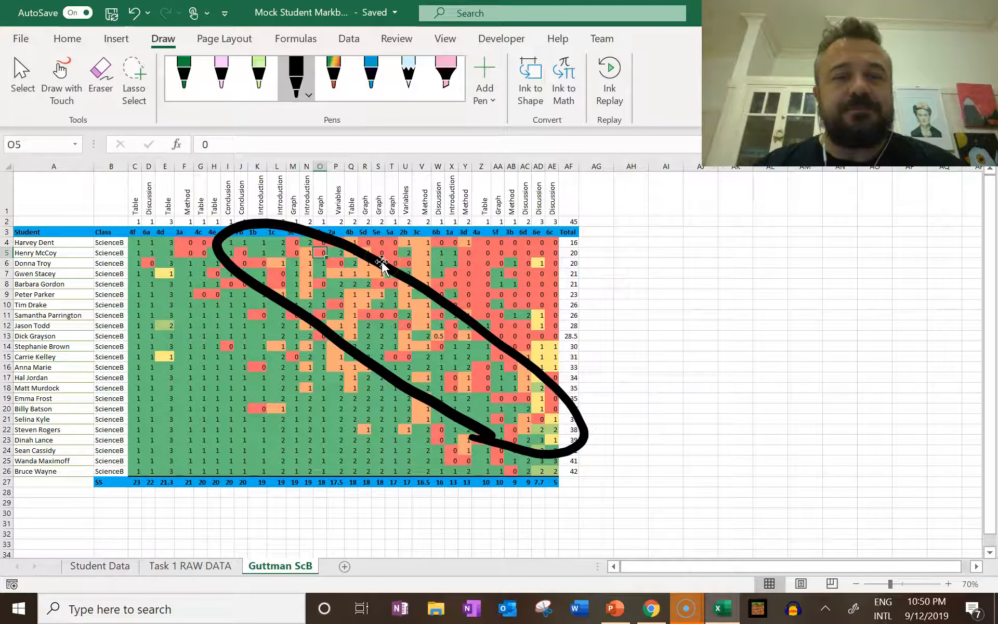
key("ctrl+Right")
key("Left")
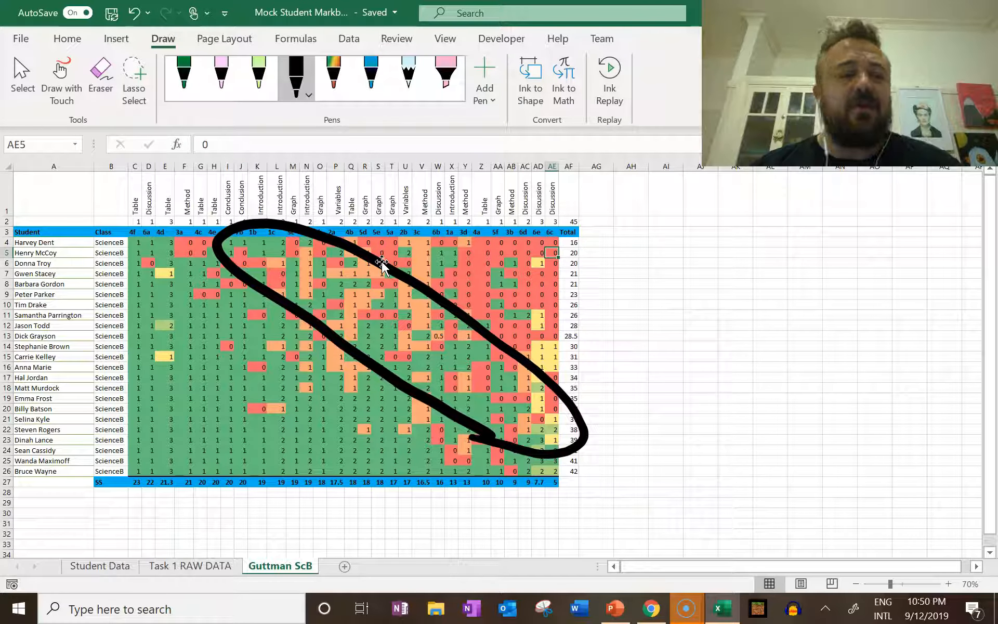
Ink around the hardest questions' lowest scores, the mixed scores beside the zone in the upper rows, and columns X and Y
mouse_move(569, 234)
left_mouse_down()
mouse_move(554, 219)
mouse_move(507, 263)
mouse_move(574, 221)
left_mouse_up()
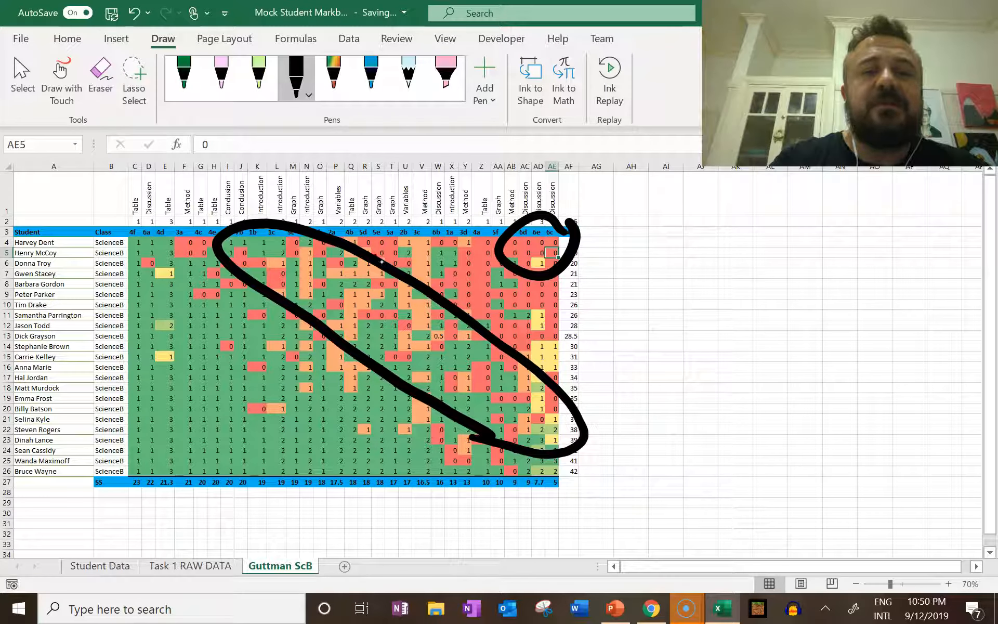
mouse_move(296, 243)
left_mouse_down()
mouse_move(321, 234)
mouse_move(416, 269)
mouse_move(382, 296)
mouse_move(306, 241)
left_mouse_up()
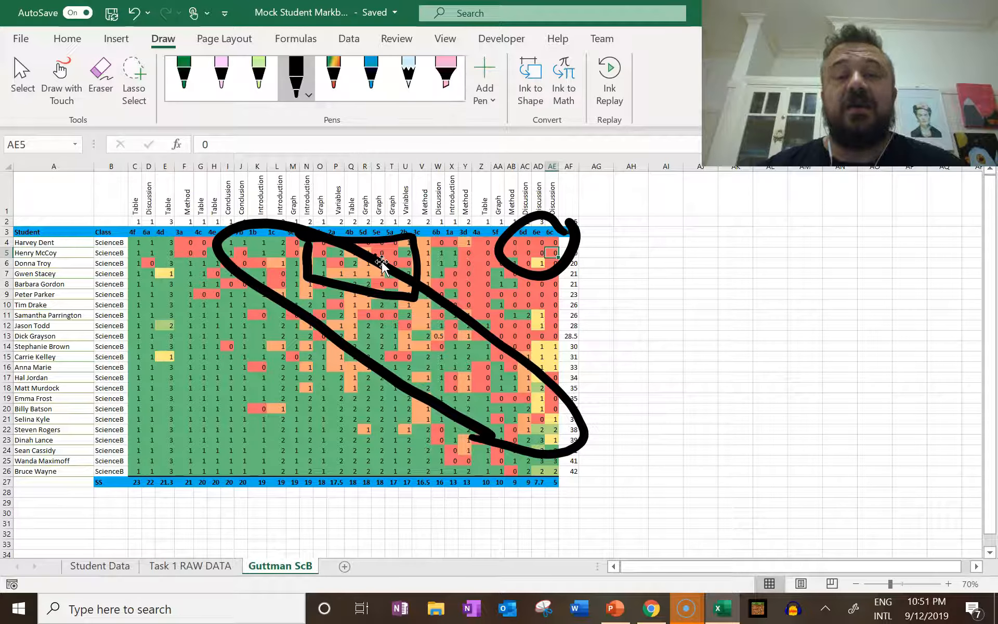
mouse_move(470, 257)
left_mouse_down()
mouse_move(456, 211)
mouse_move(452, 444)
mouse_move(474, 327)
mouse_move(460, 221)
left_mouse_up()
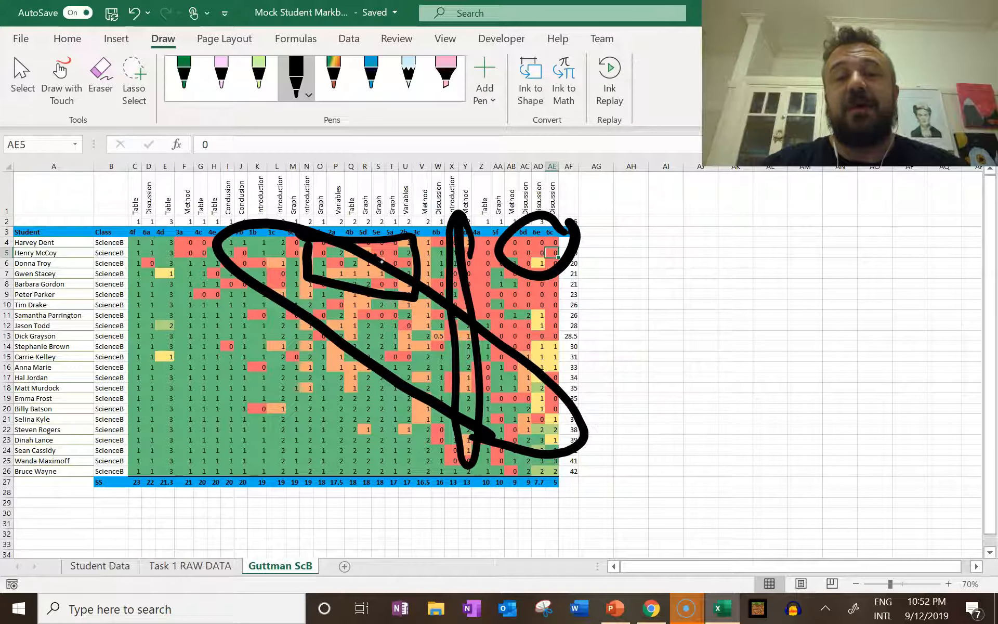
left_click_drag(471, 254, 546, 305)
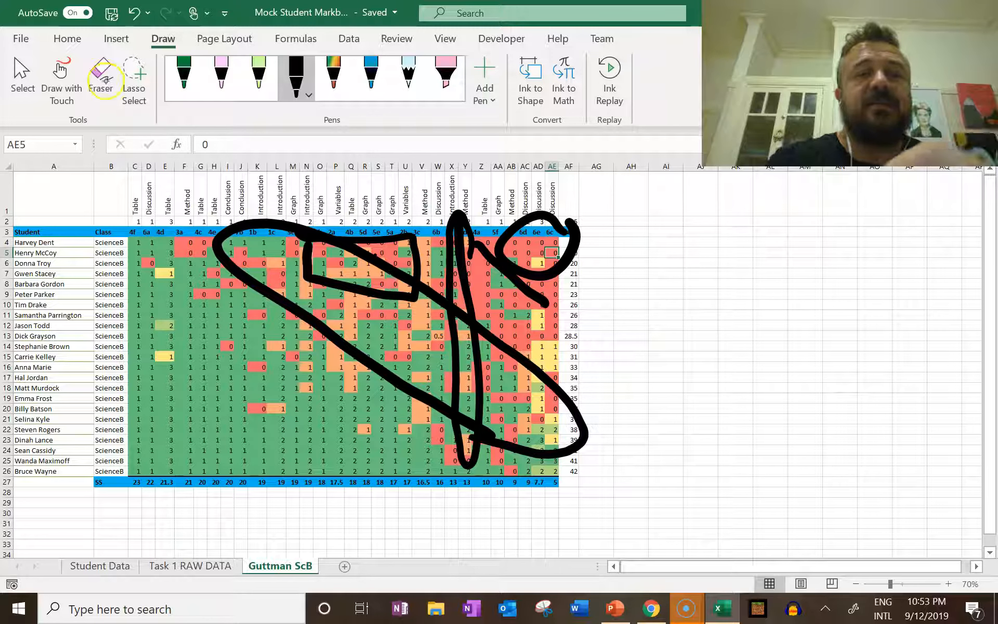
Erase the black ink loops and lines drawn over the Guttman chart
left_click(102, 79)
mouse_move(448, 304)
left_mouse_down()
mouse_move(476, 291)
mouse_move(507, 234)
mouse_move(410, 260)
left_mouse_up()
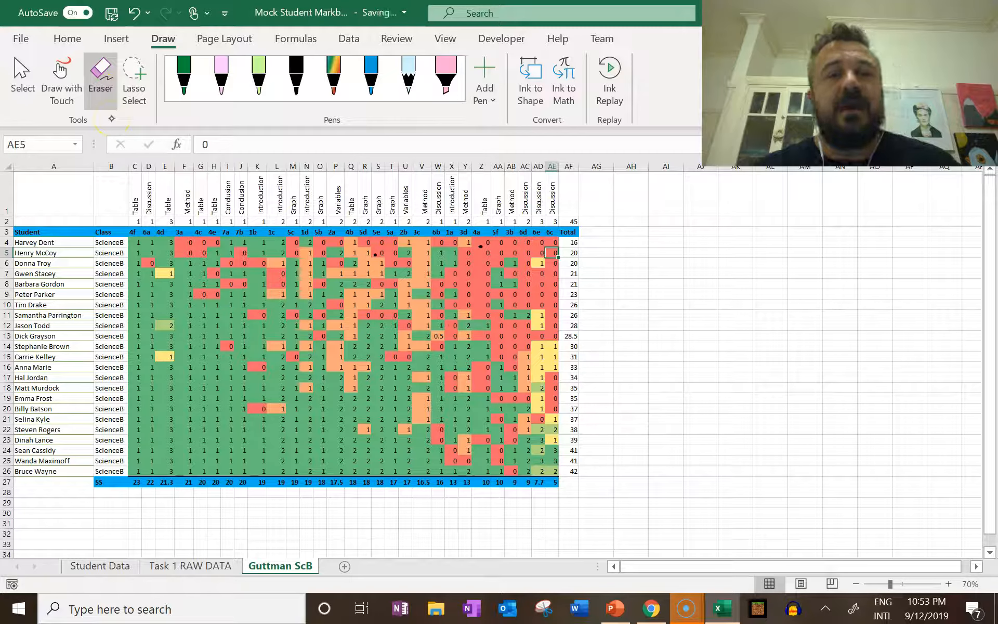
left_click(68, 38)
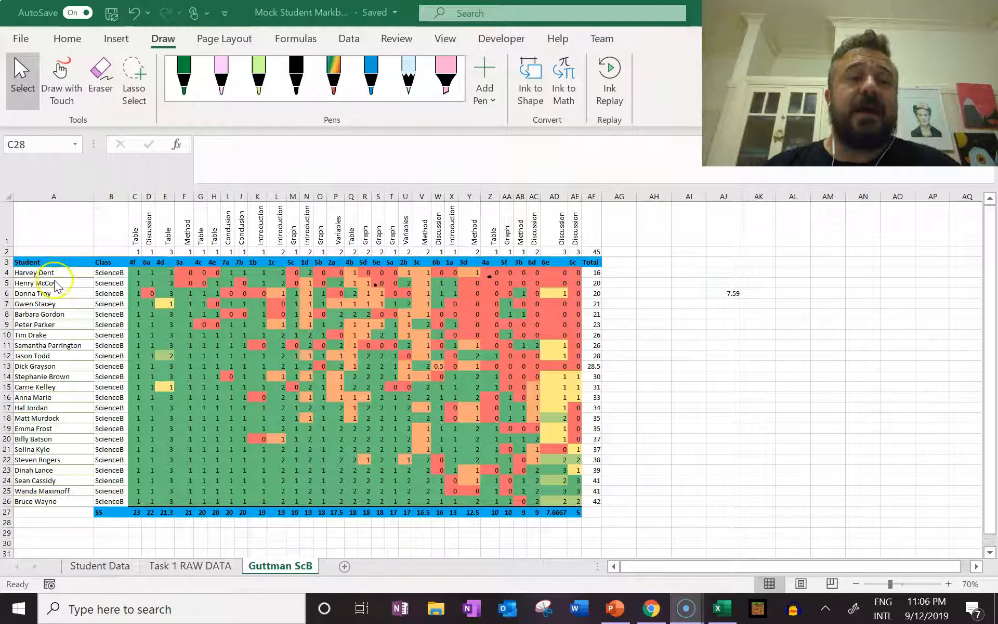
Fill the student name cells A4:A26 with black to hide the names
left_click(44, 509)
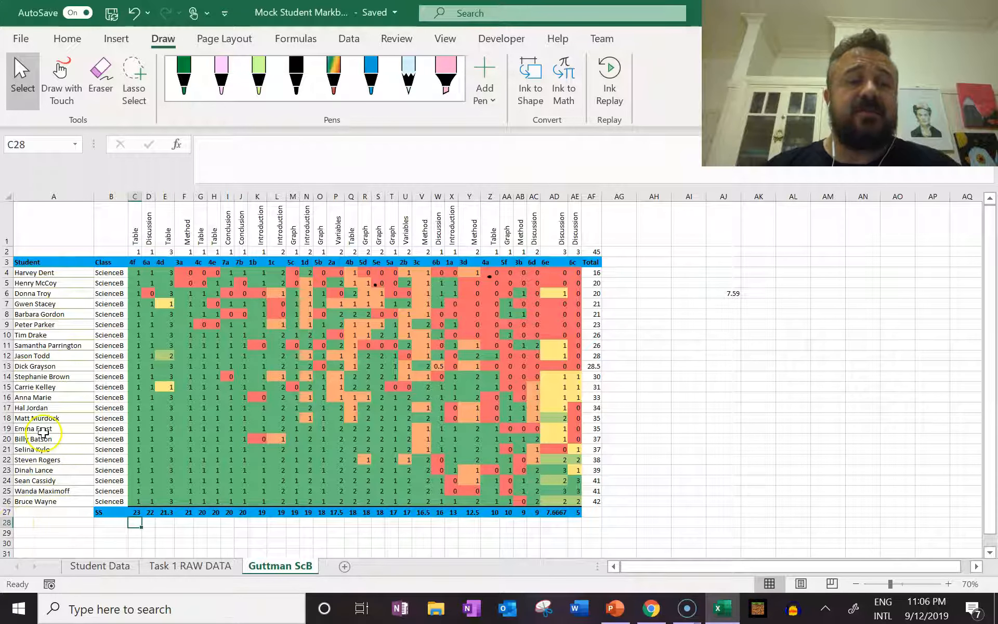
left_click_drag(58, 272, 64, 500)
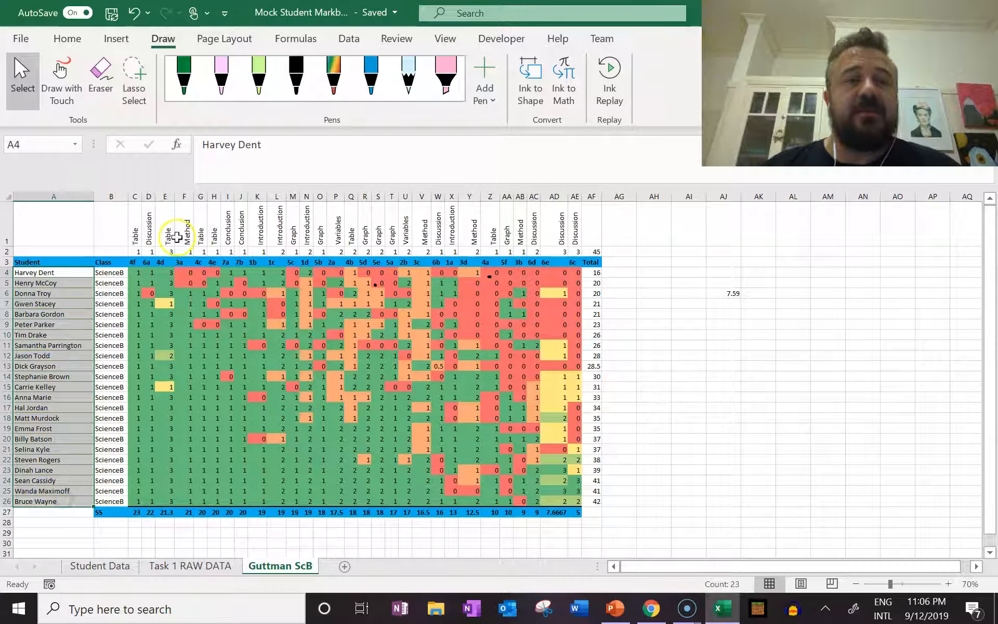
left_click(67, 38)
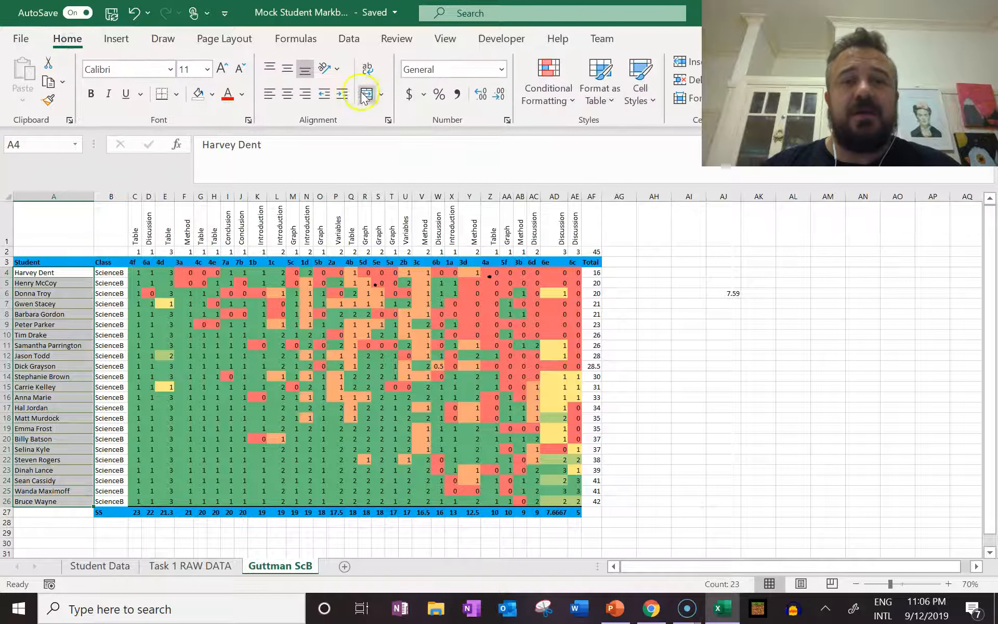
left_click(212, 93)
left_click(212, 137)
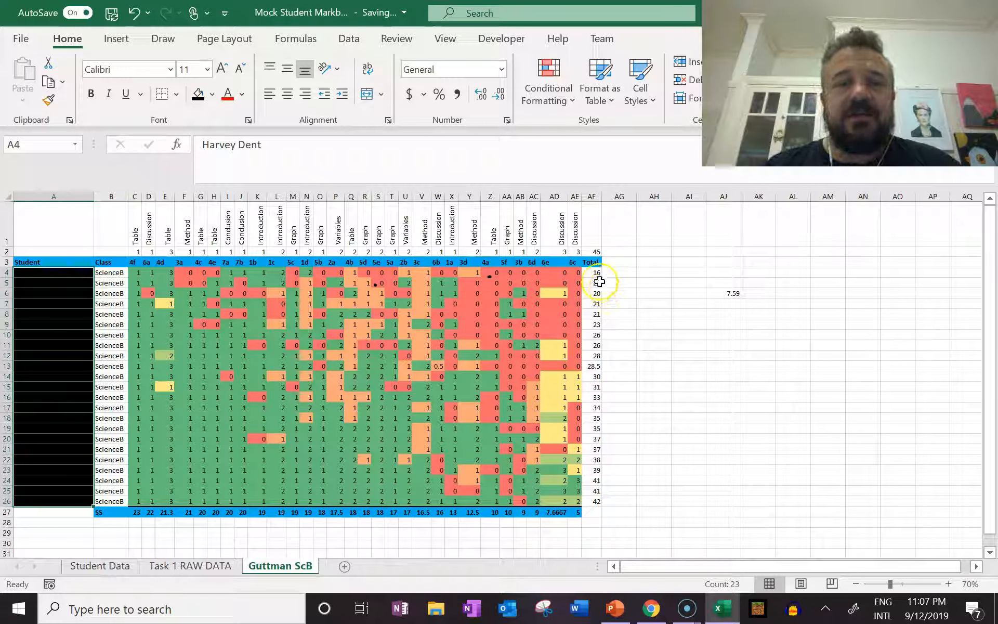
Fill the Total column AF with black, and undo both black fills
left_click(587, 195)
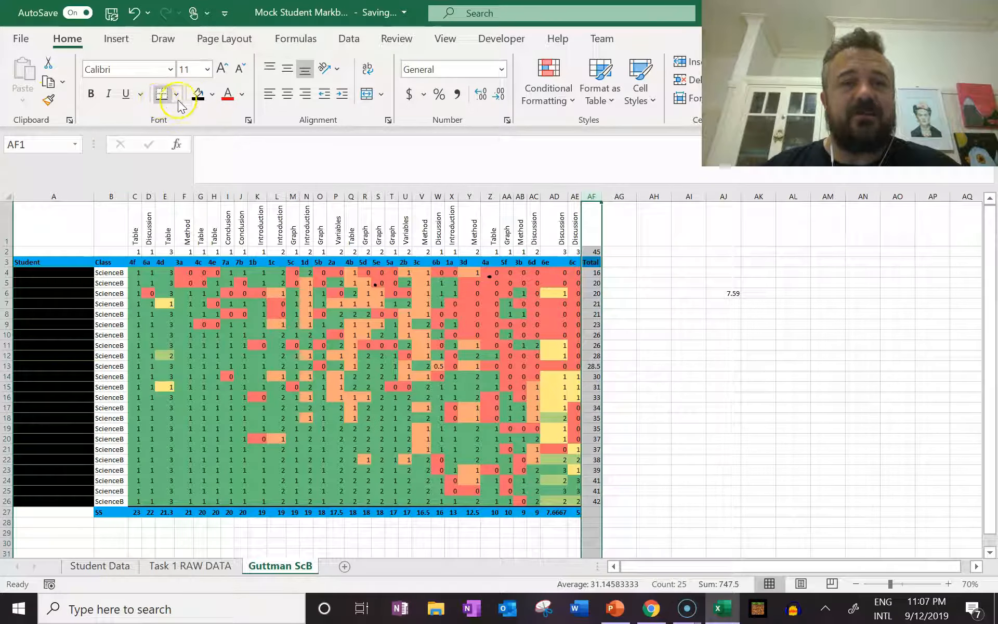
left_click(197, 95)
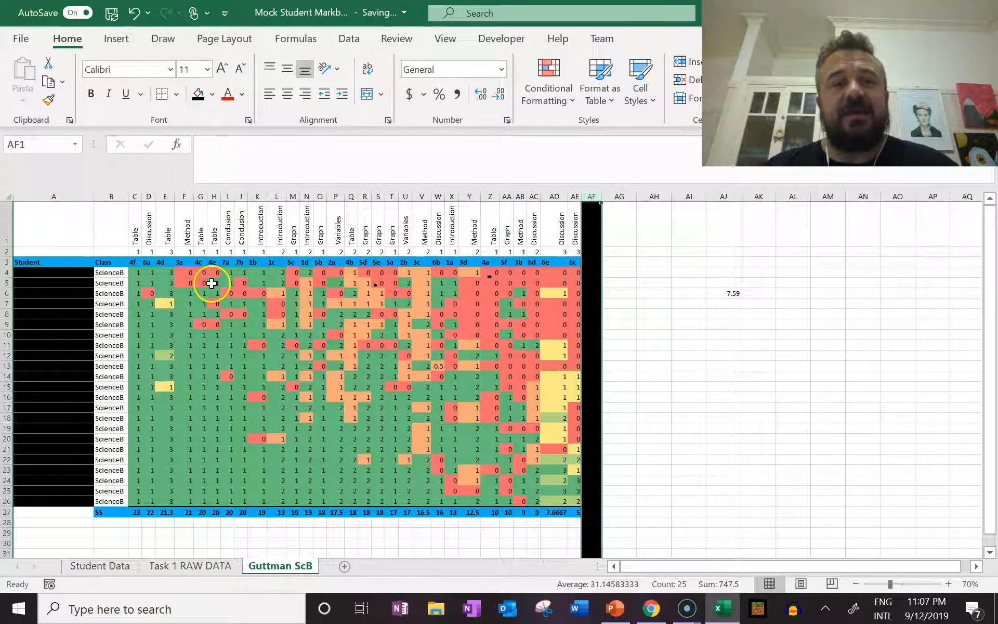
left_click(135, 14)
left_click(136, 14)
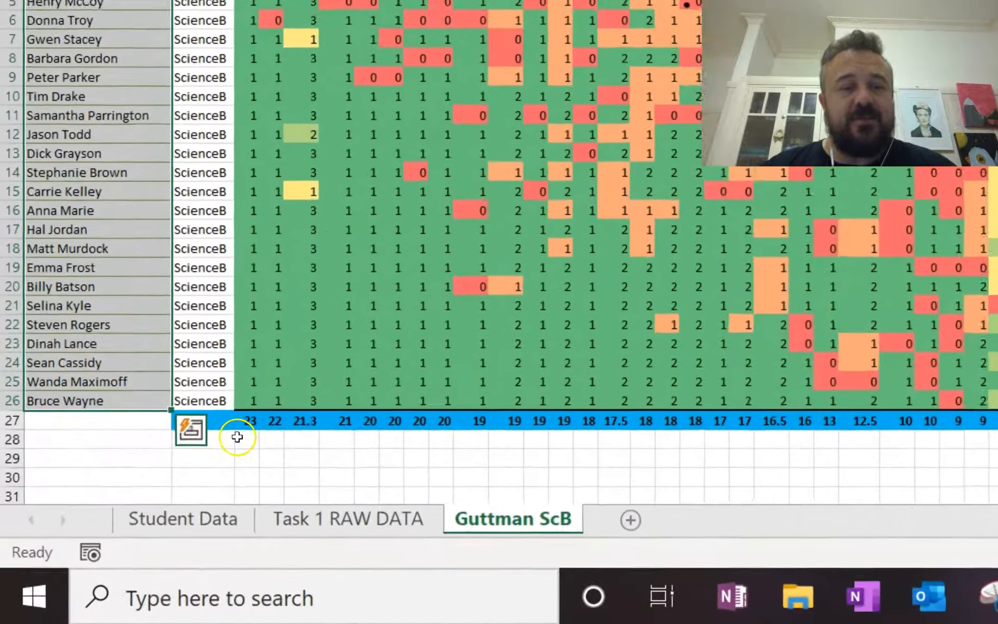
Start an IF formula in C28 with a greater-than test on the SS value in C27
left_click(237, 437)
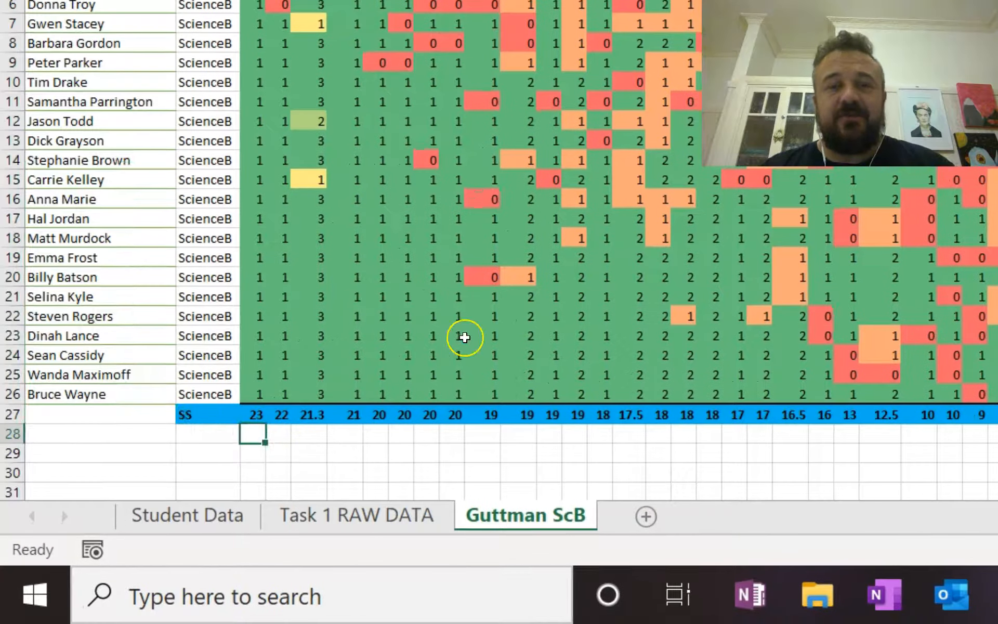
type("=")
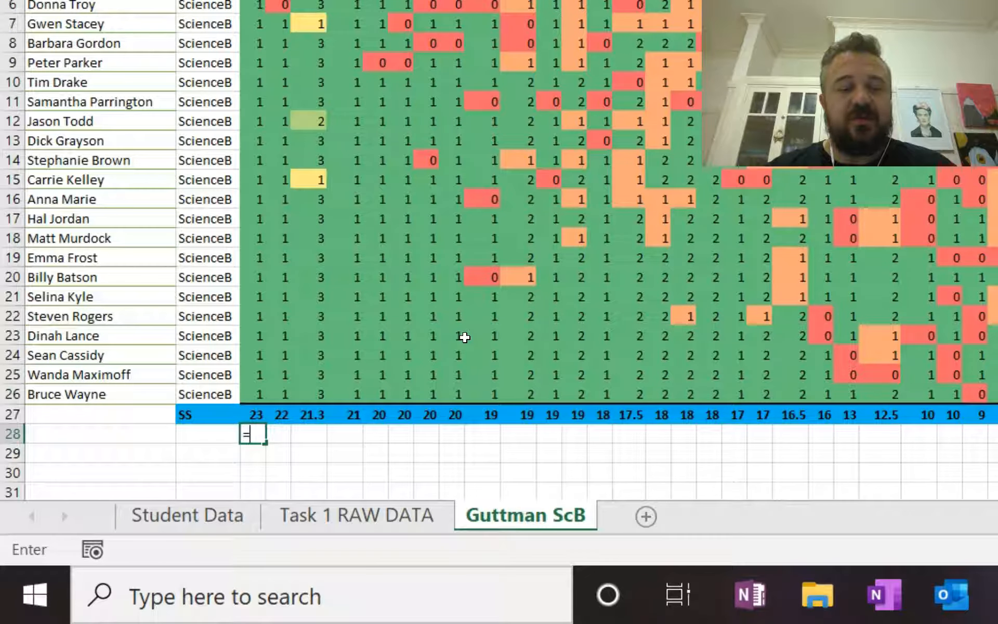
type("IF(")
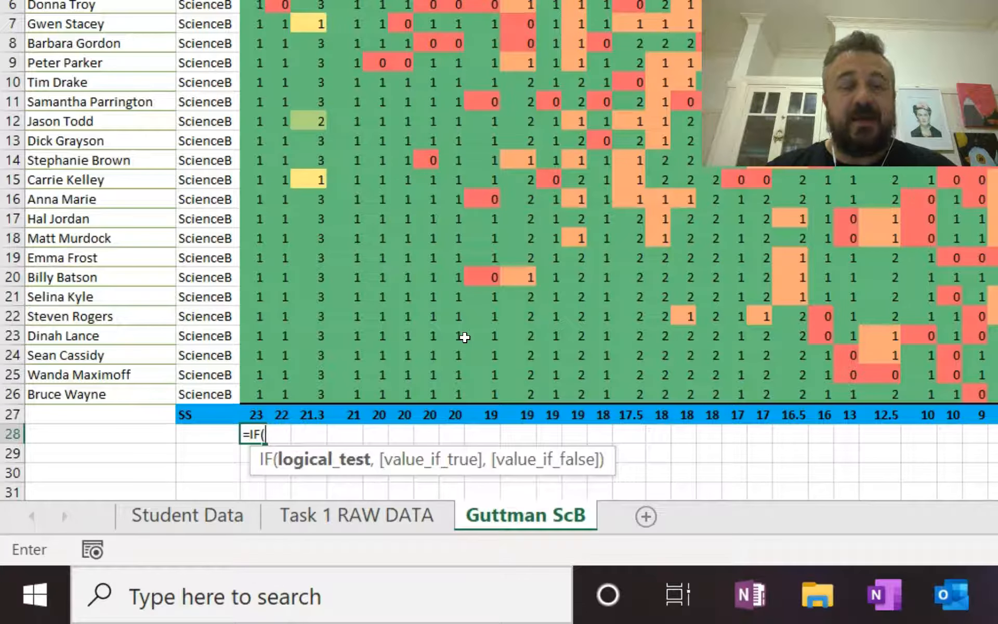
left_click(248, 414)
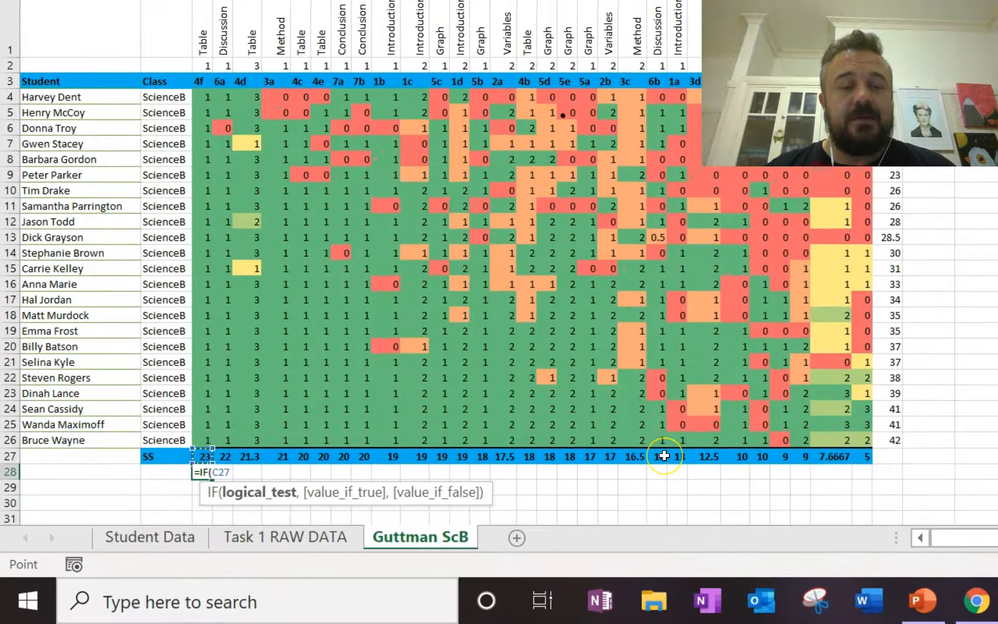
type(">")
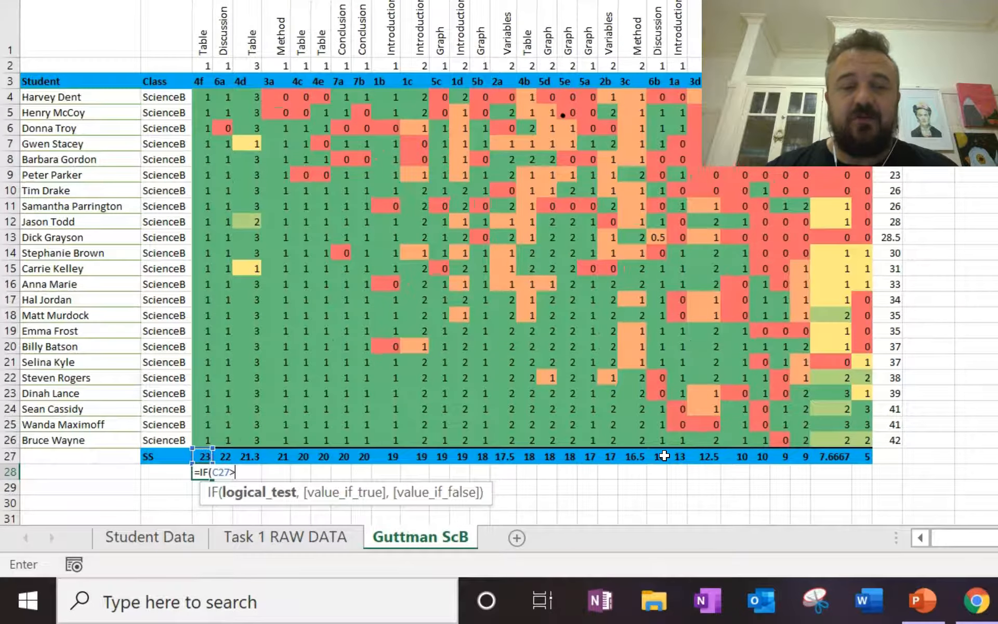
type("count")
Compare C27 in the IF test against a COUNTA of the student names, using the absolute range $A$4:$A$26
key("Down")
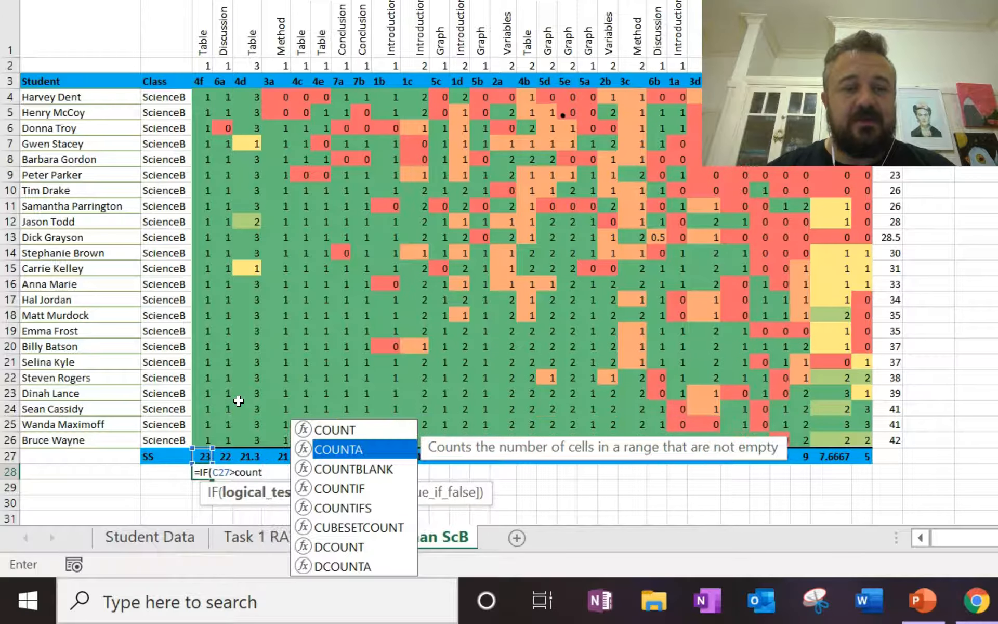
key("Tab")
left_click_drag(129, 439, 99, 94)
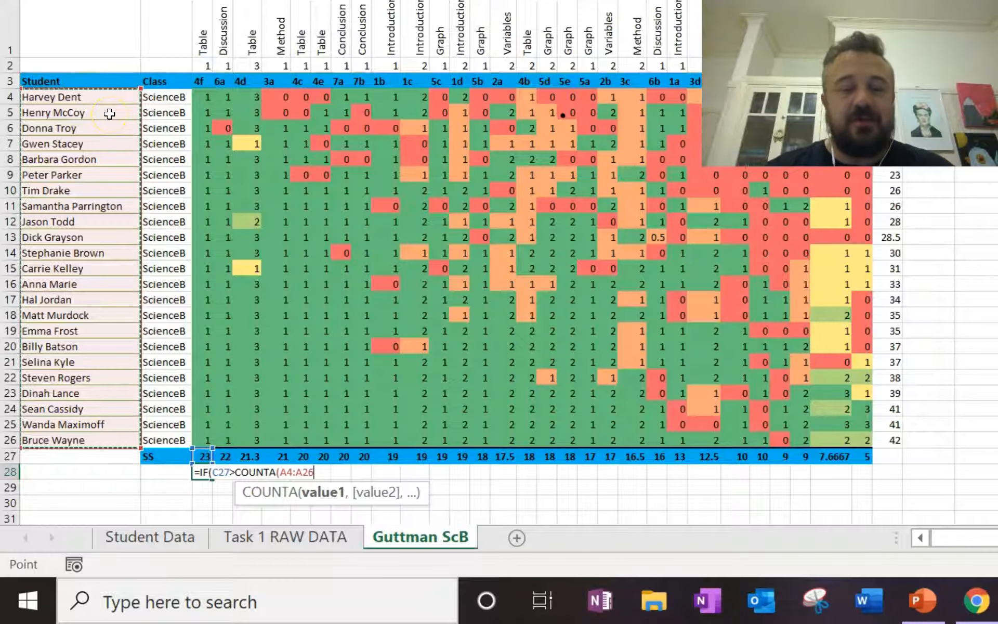
key("F4")
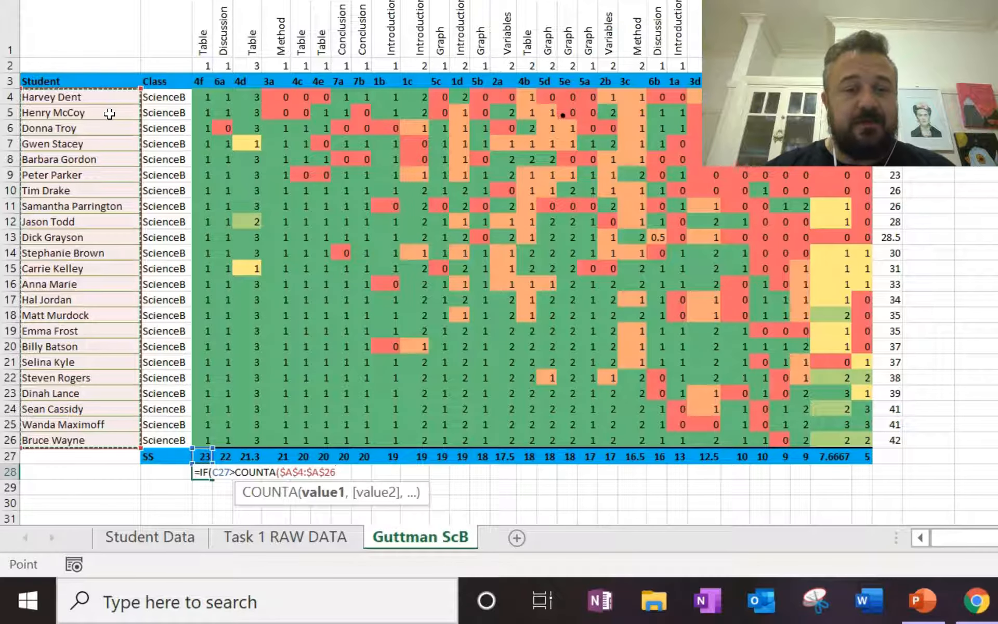
type(")")
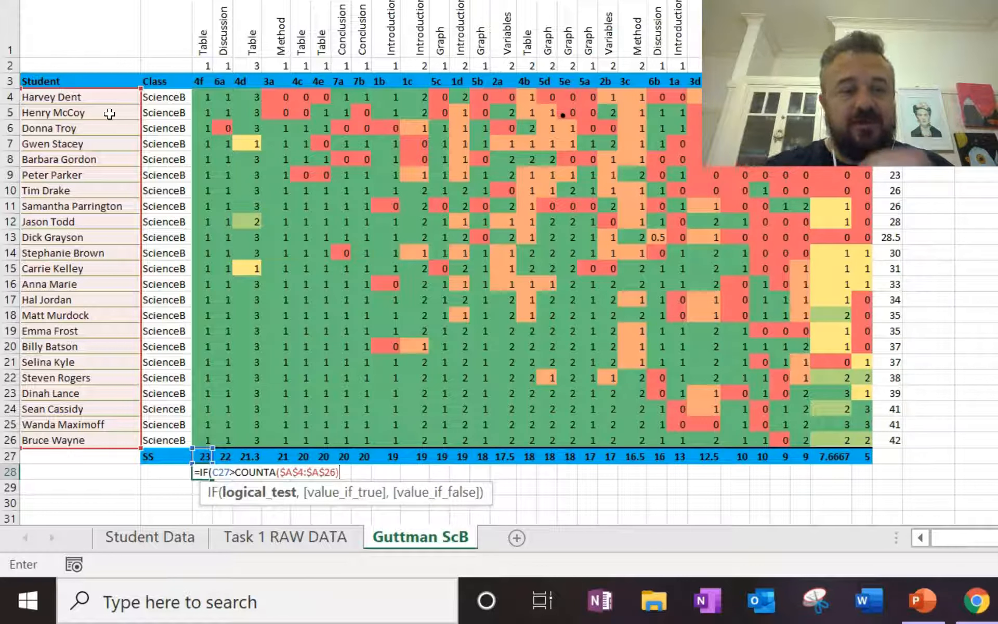
Multiply the student count by 0.666 and make the formula return "S" when the test is true
type("*")
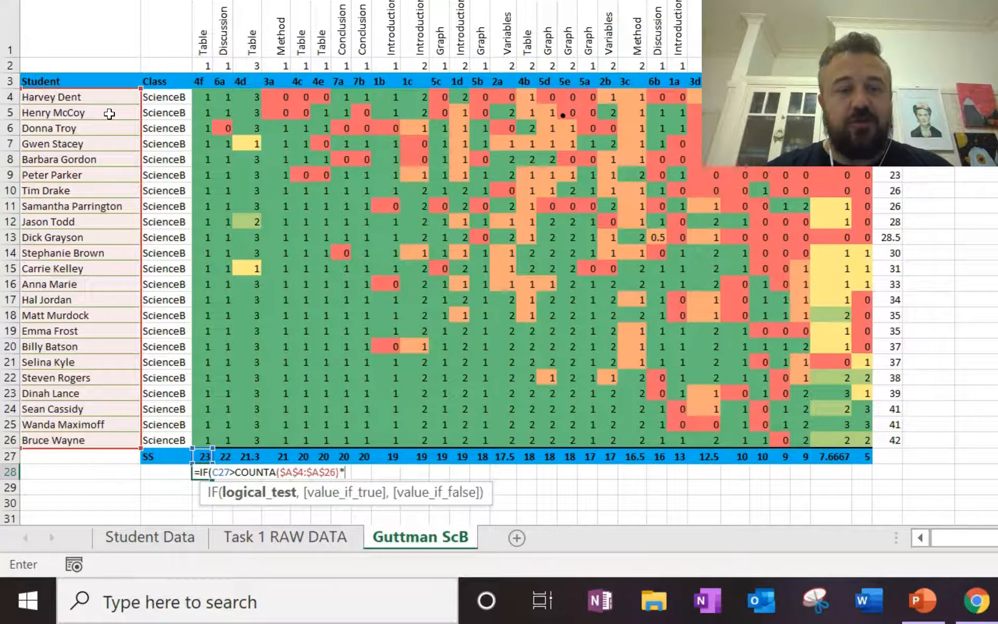
type("0.")
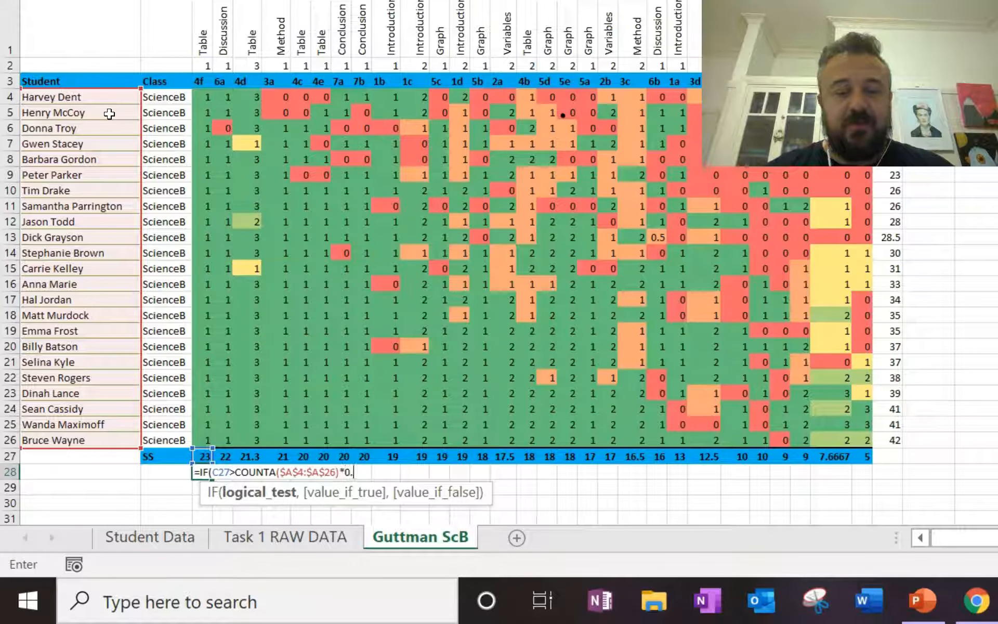
type("66")
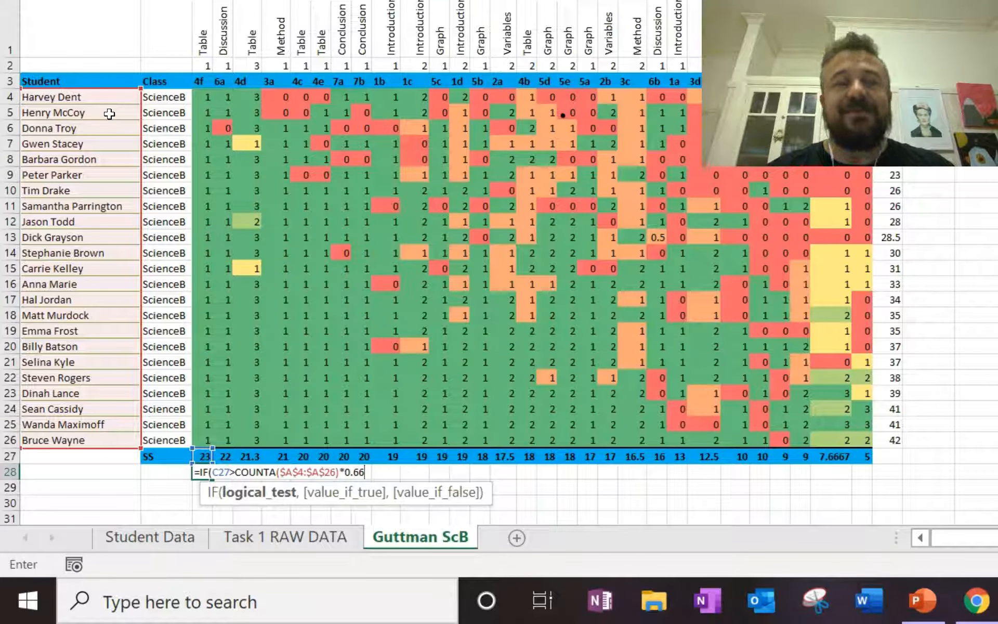
type("6")
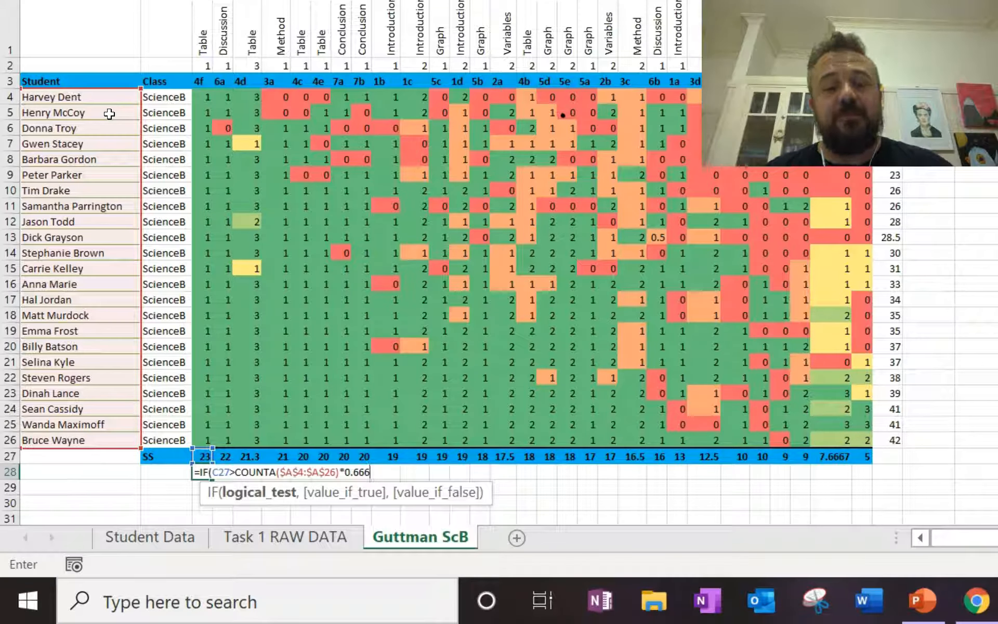
type(",")
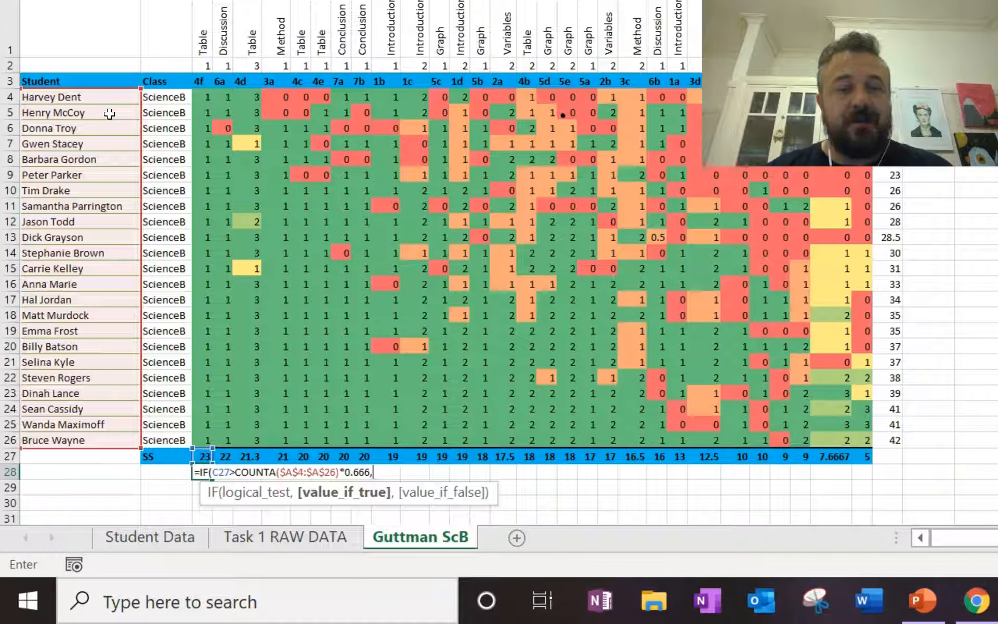
type("\"S")
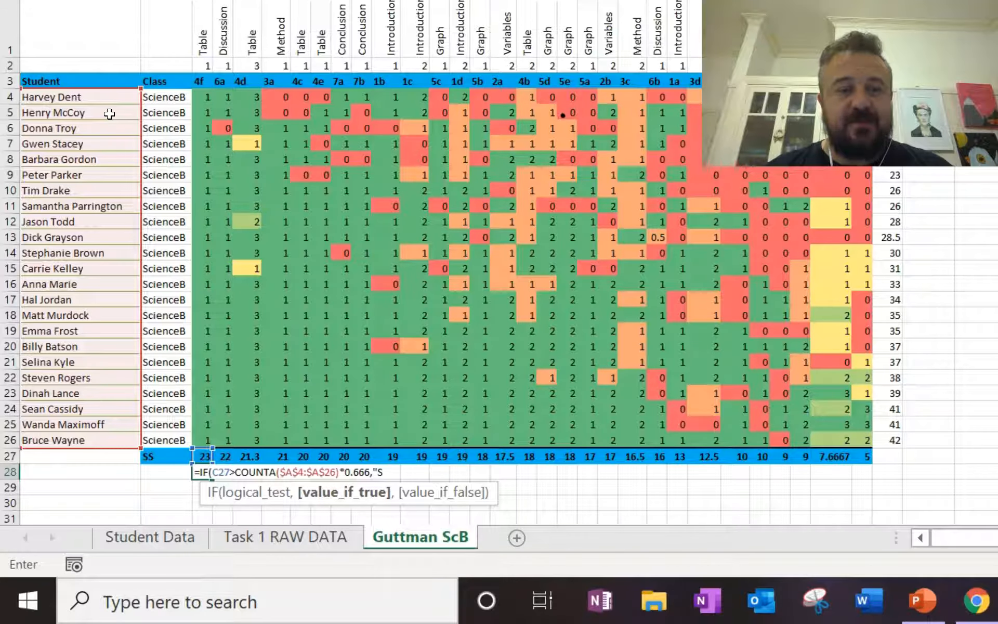
type("\",")
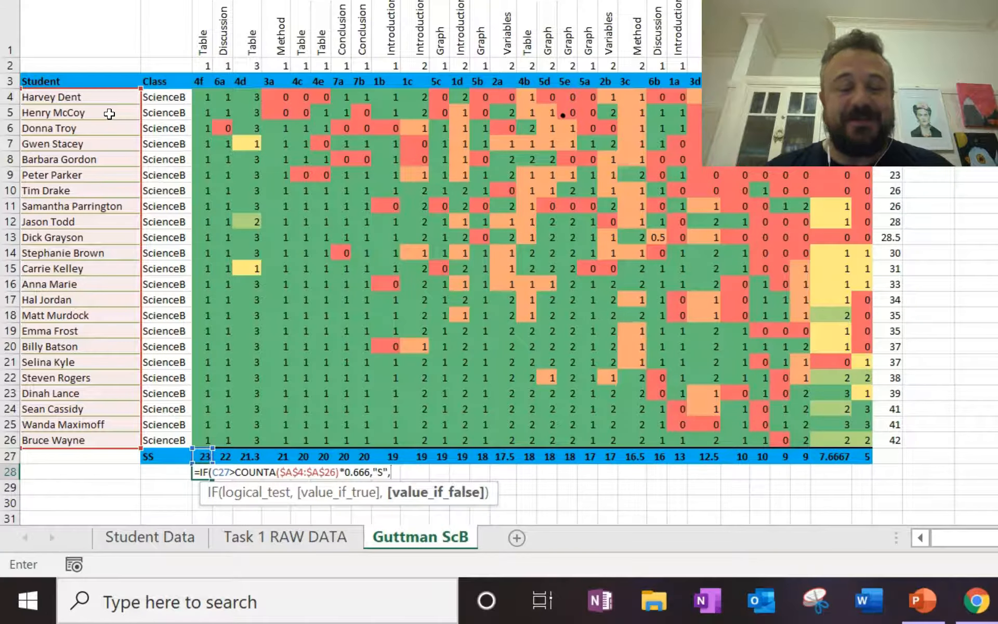
Nest a second IF as the false value, testing whether C27 is less than COUNTA of A4:A26
type("IF")
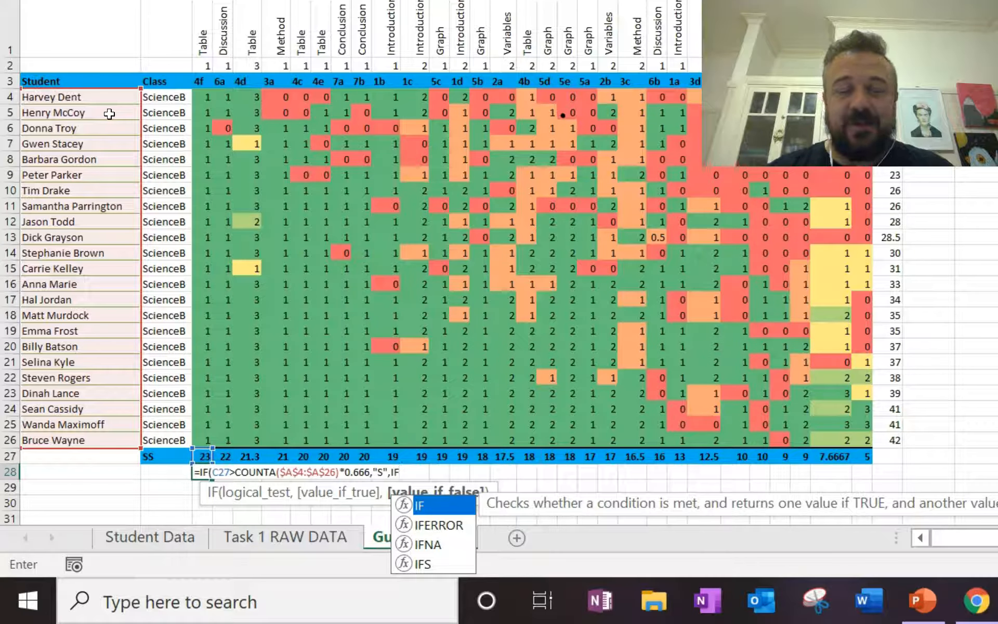
type("(")
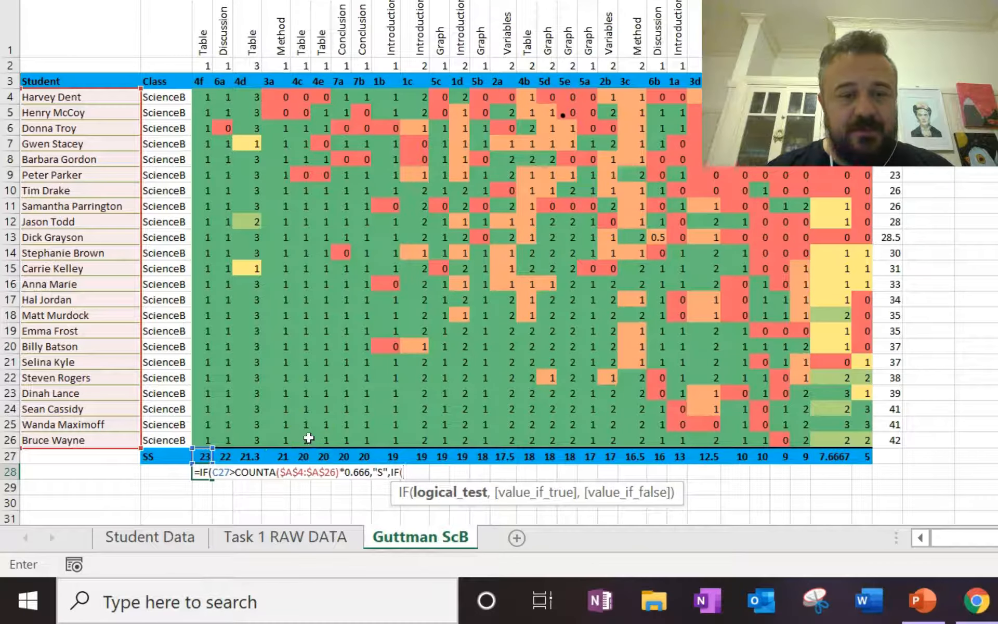
left_click(202, 457)
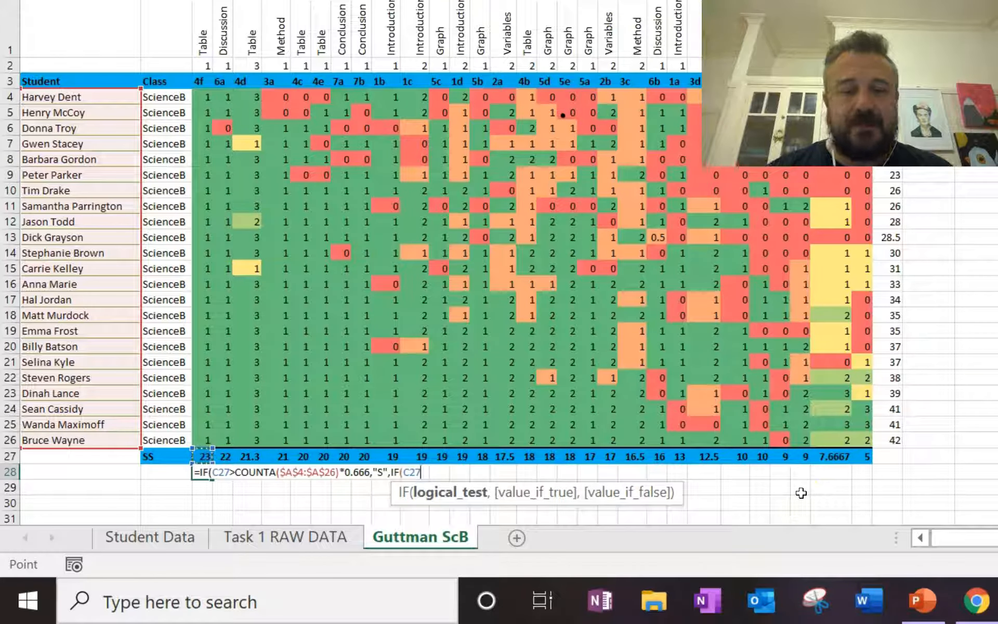
type("<")
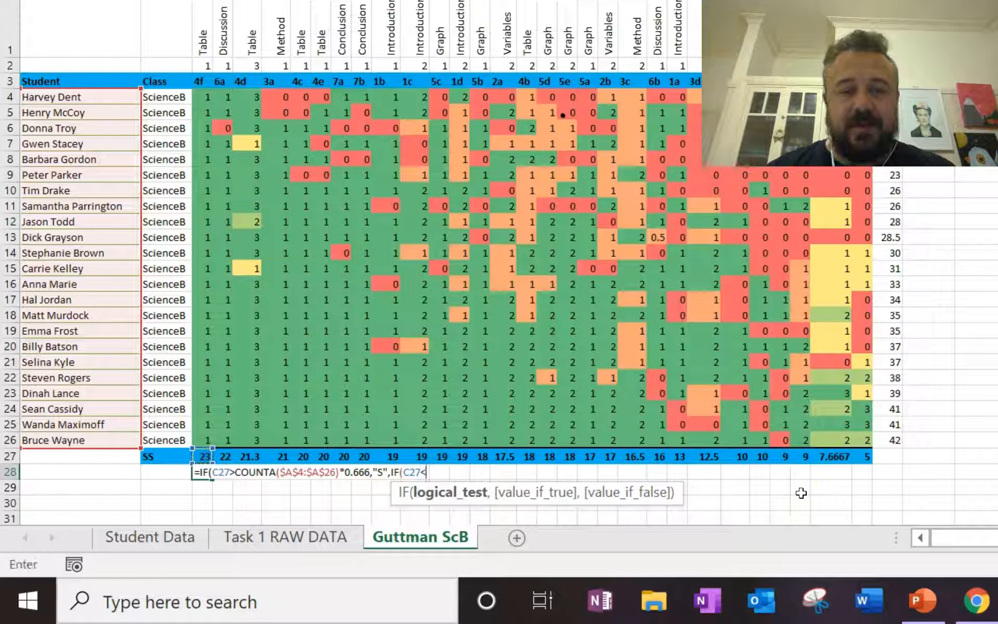
type("Coun")
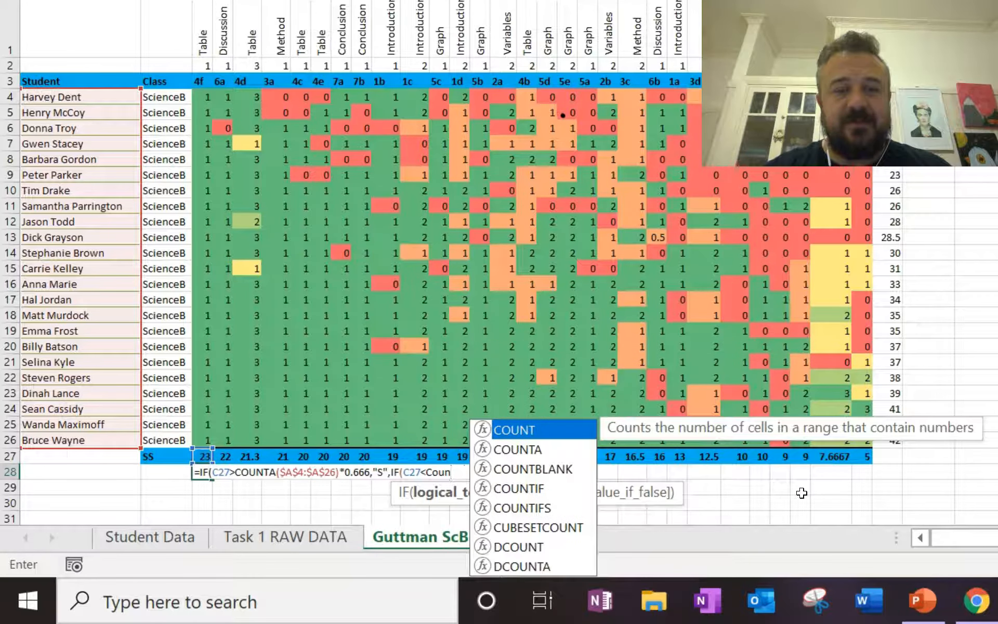
key("Tab")
key("BackSpace")
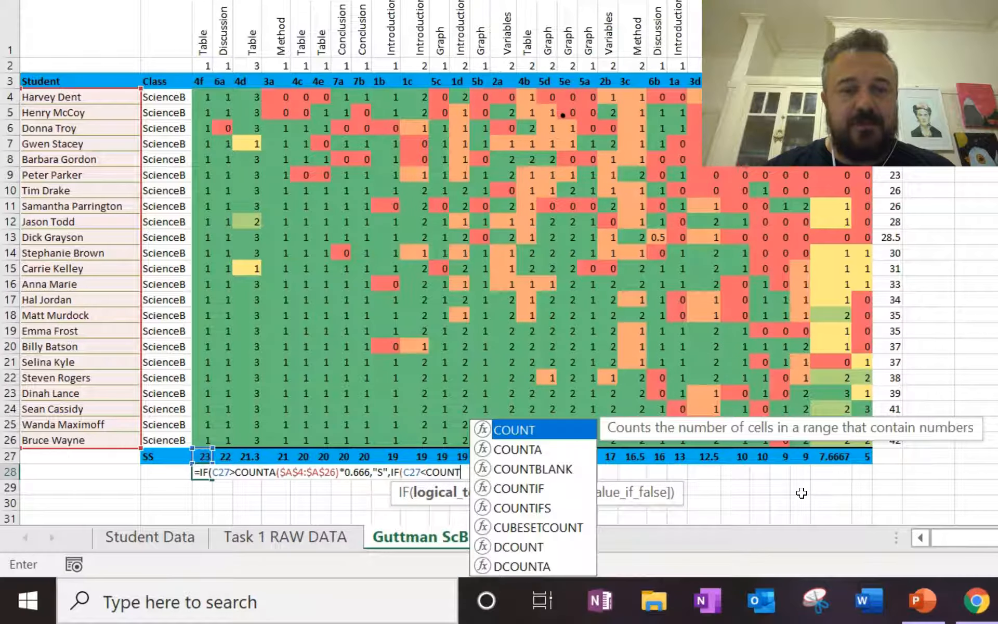
key("Down")
key("Tab")
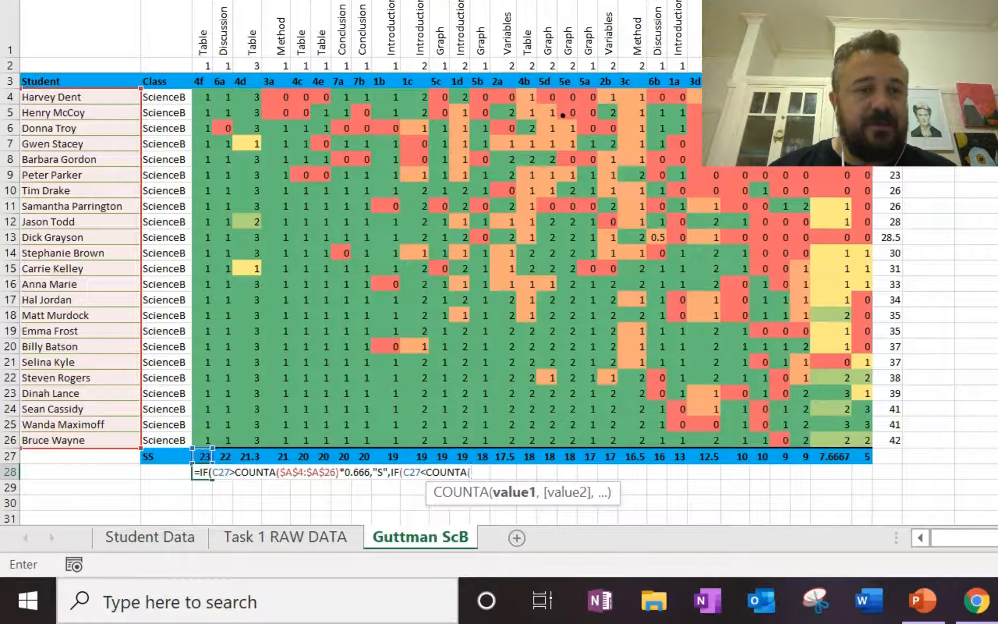
left_click_drag(63, 98, 52, 435)
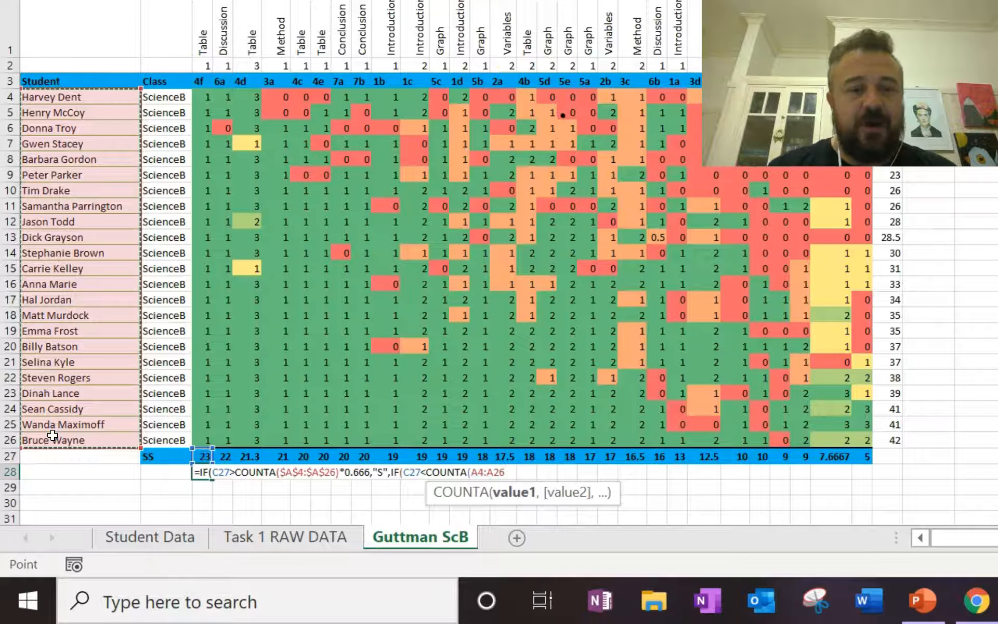
type(")*")
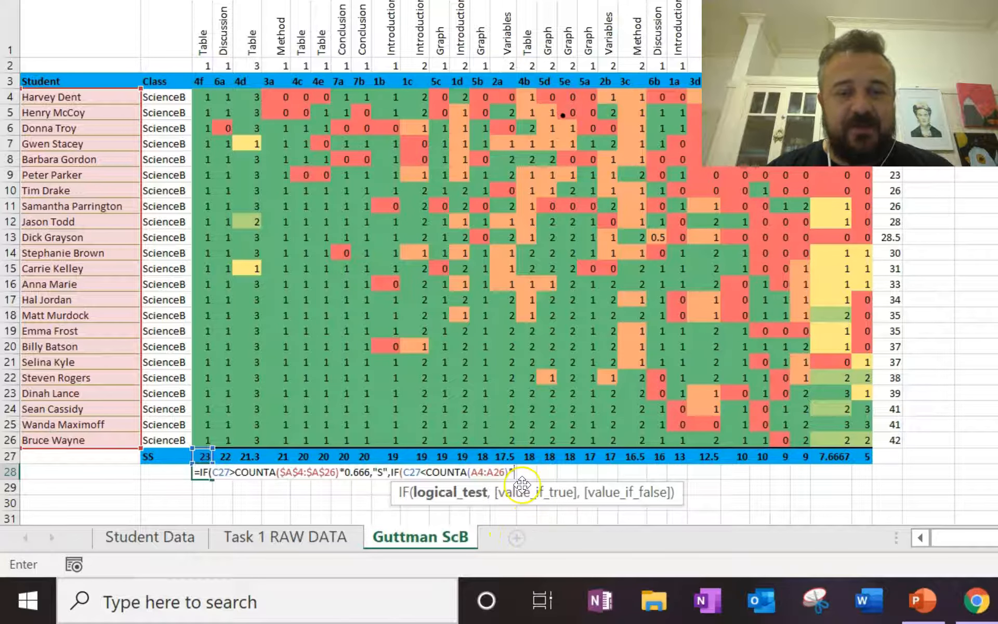
Make the second COUNTA range absolute as $A$4:$A$26 and multiply that count by 0.33
left_click(499, 472)
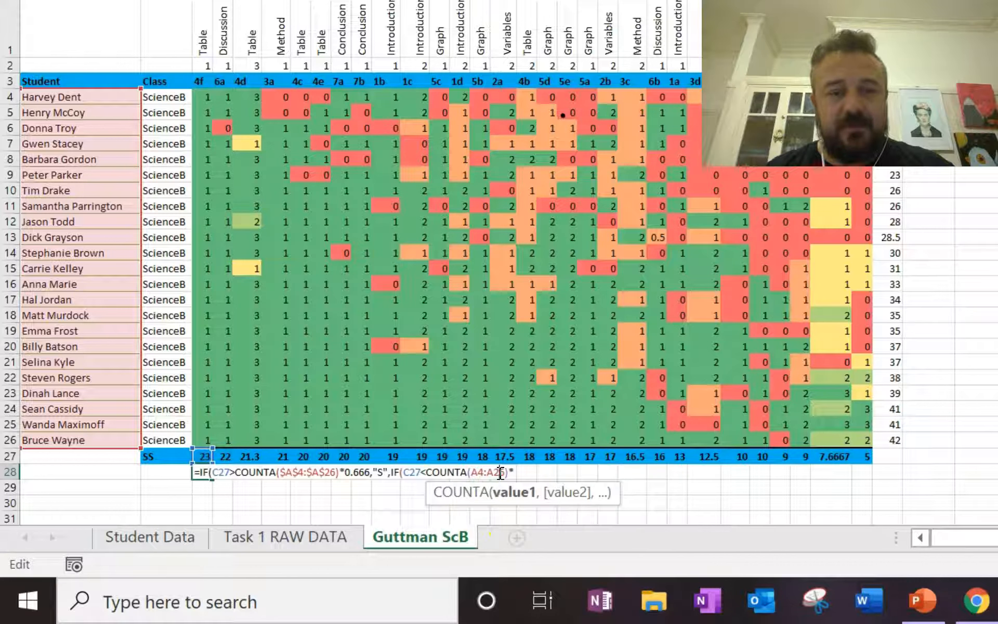
key("F4")
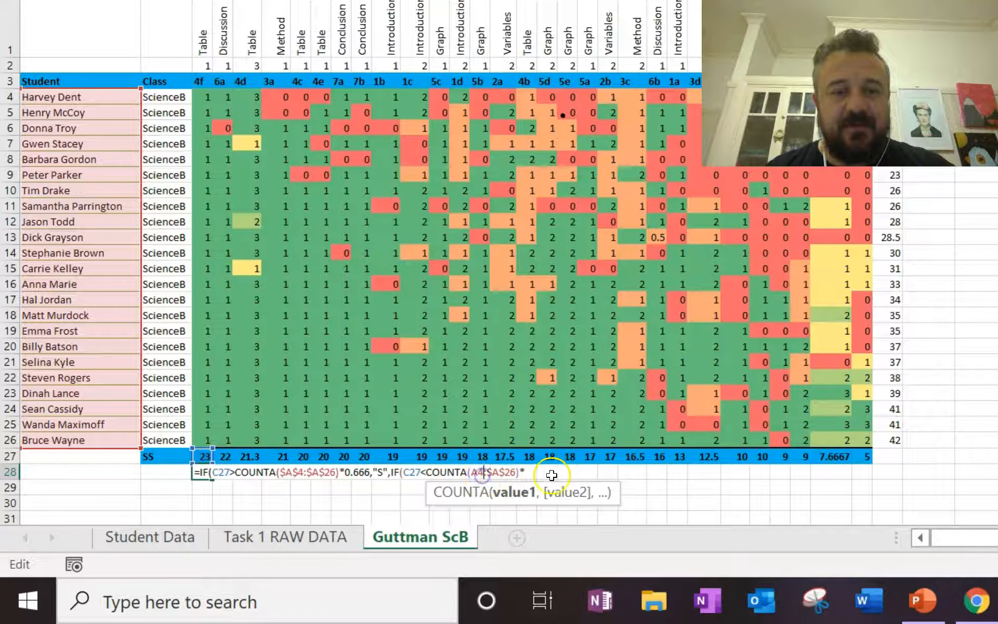
left_click(541, 472)
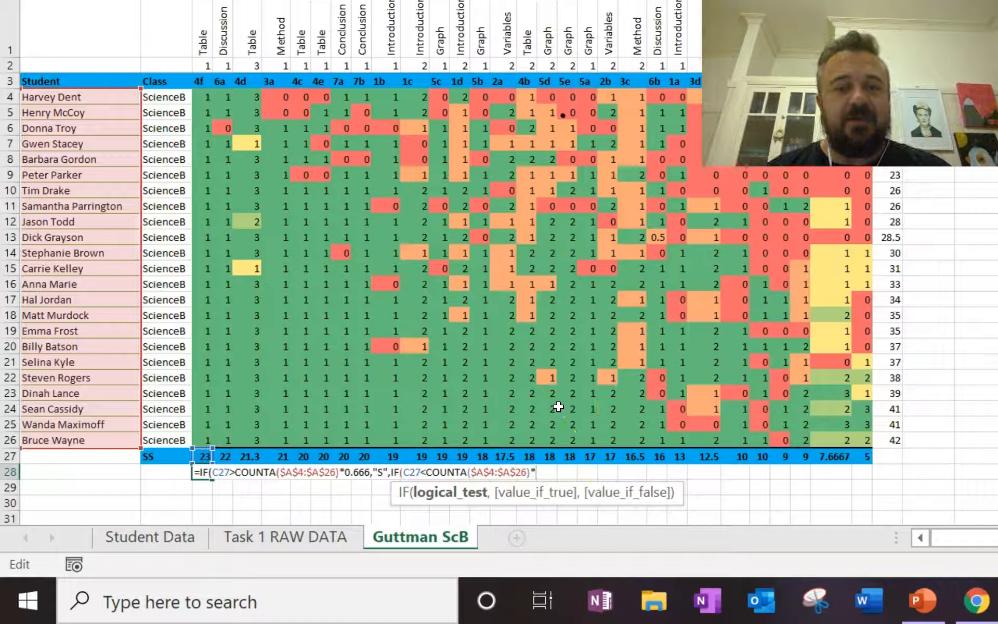
type("0.33")
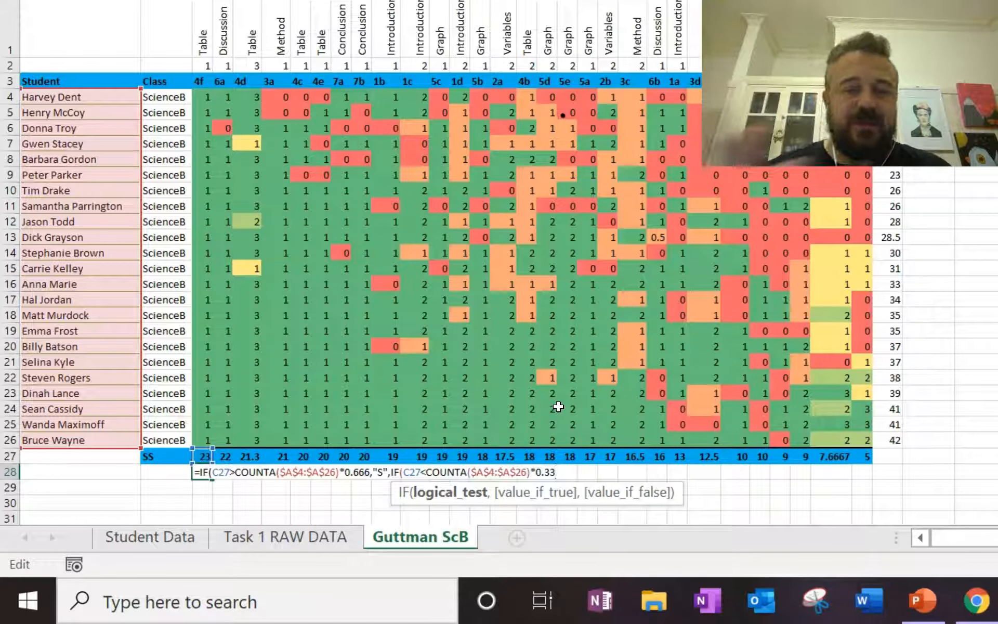
type(",")
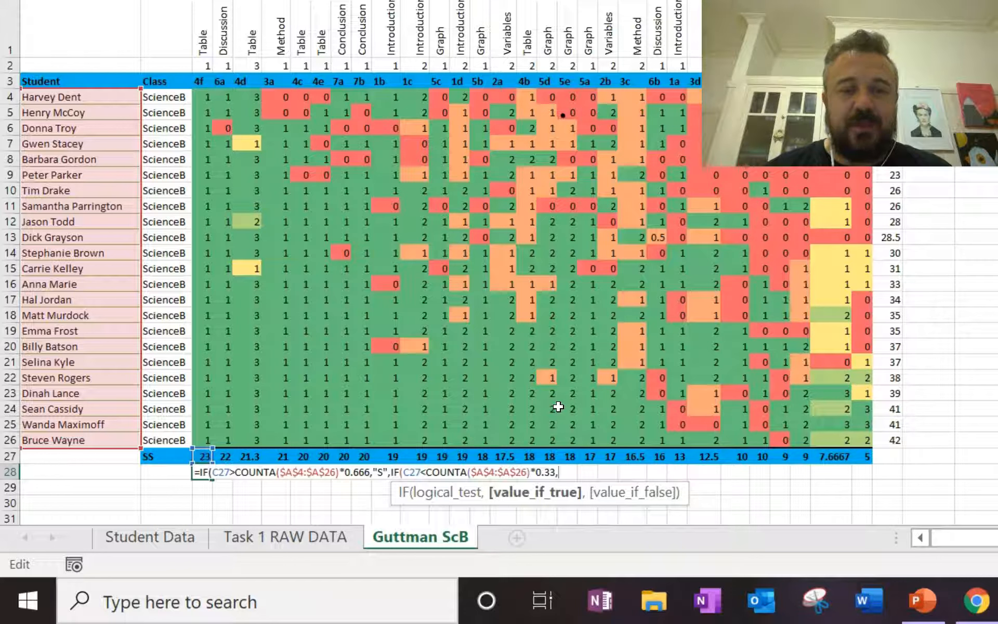
Return "W" when the nested test is true and " " otherwise, and complete the formula in C28
type("\"w")
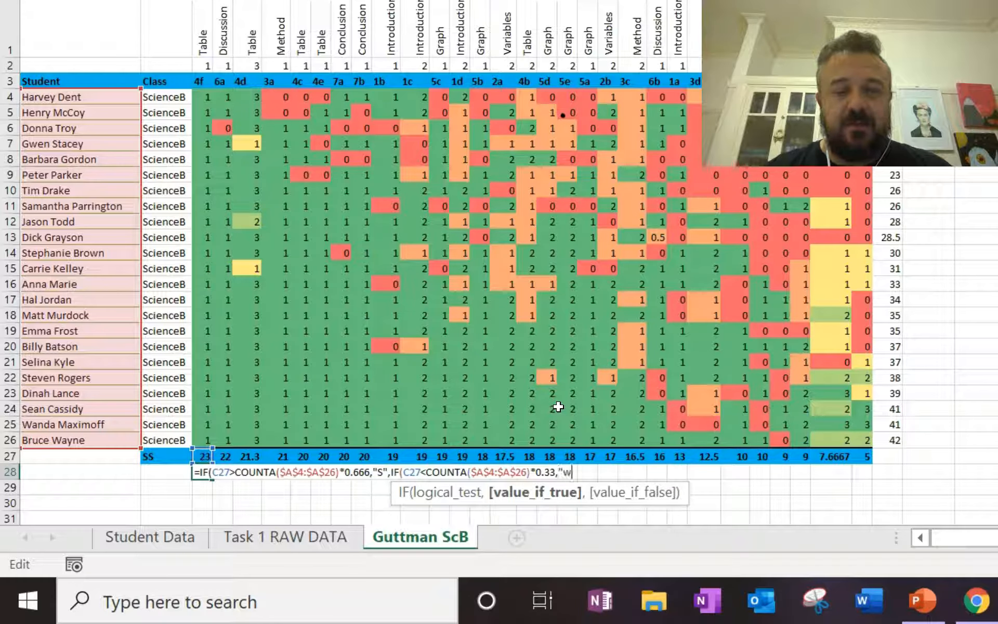
key("BackSpace")
type("W")
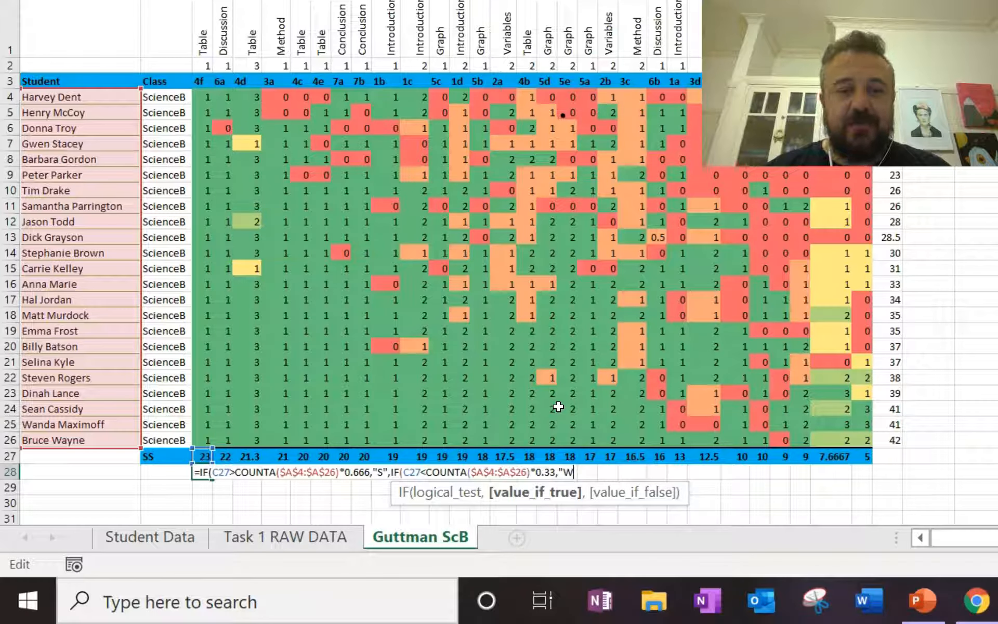
type("\",")
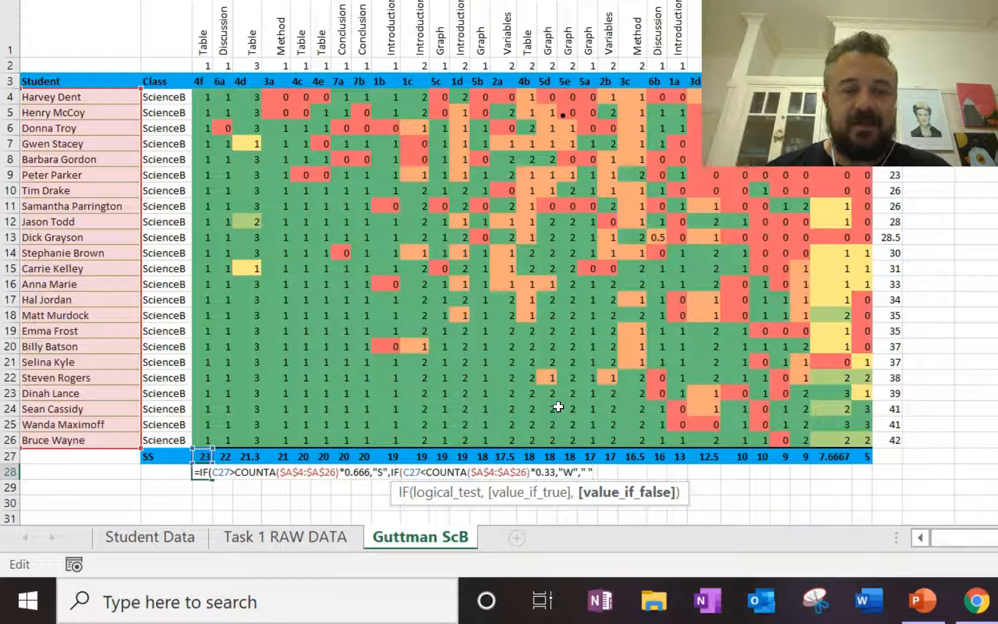
type(")")
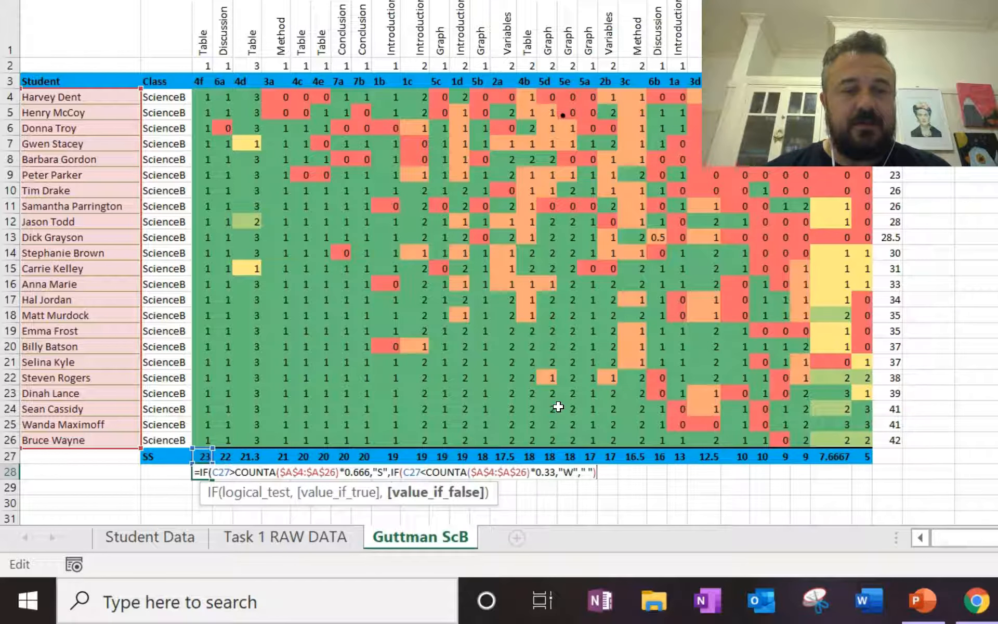
type(")")
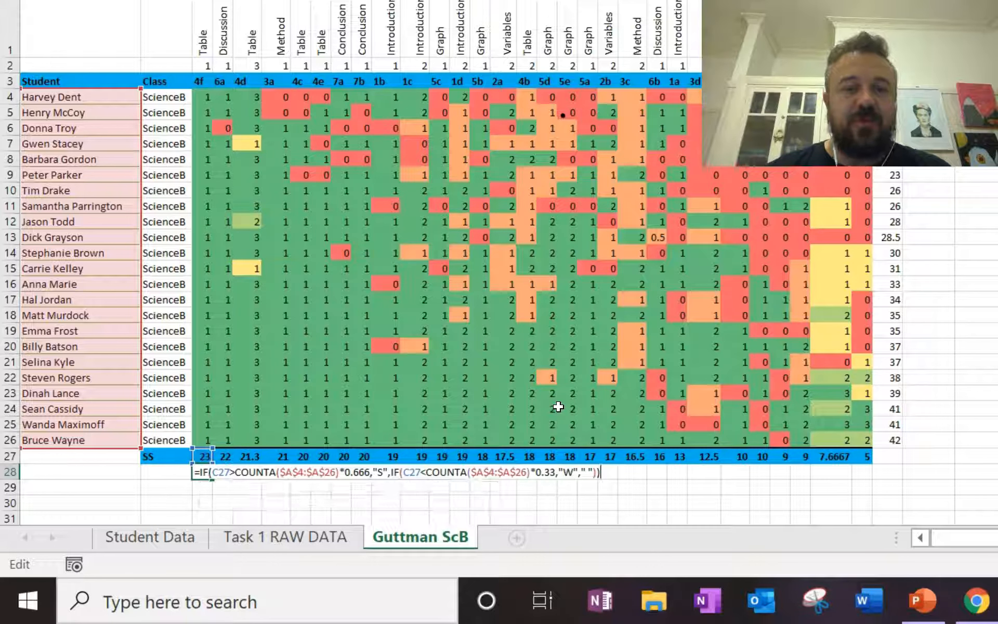
key("Return")
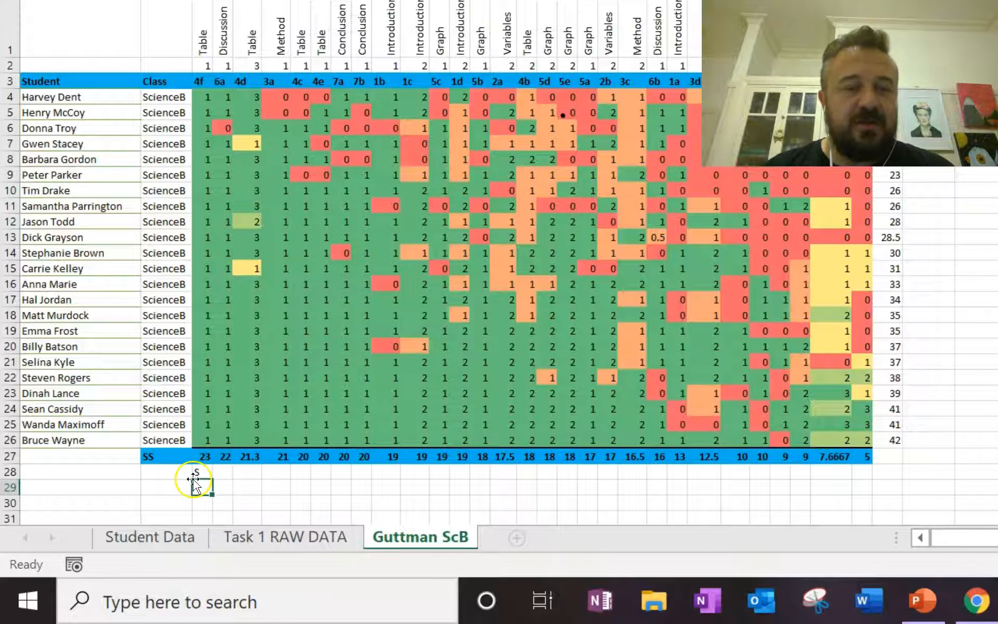
Fill the C28 formula across row 28 to the last question column of the chart
left_click(193, 472)
left_click_drag(212, 479, 872, 489)
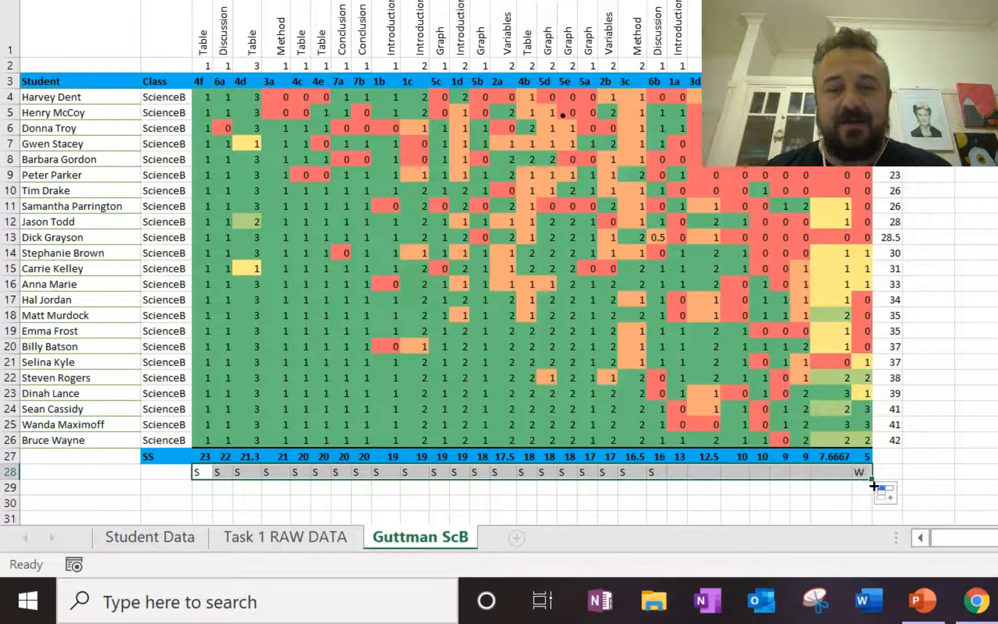
left_click(925, 473)
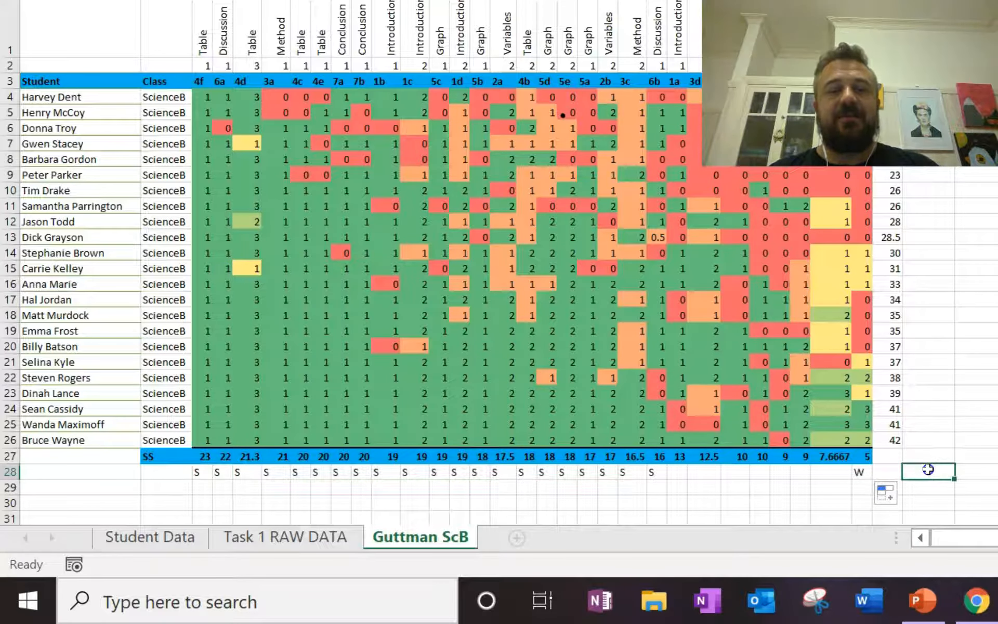